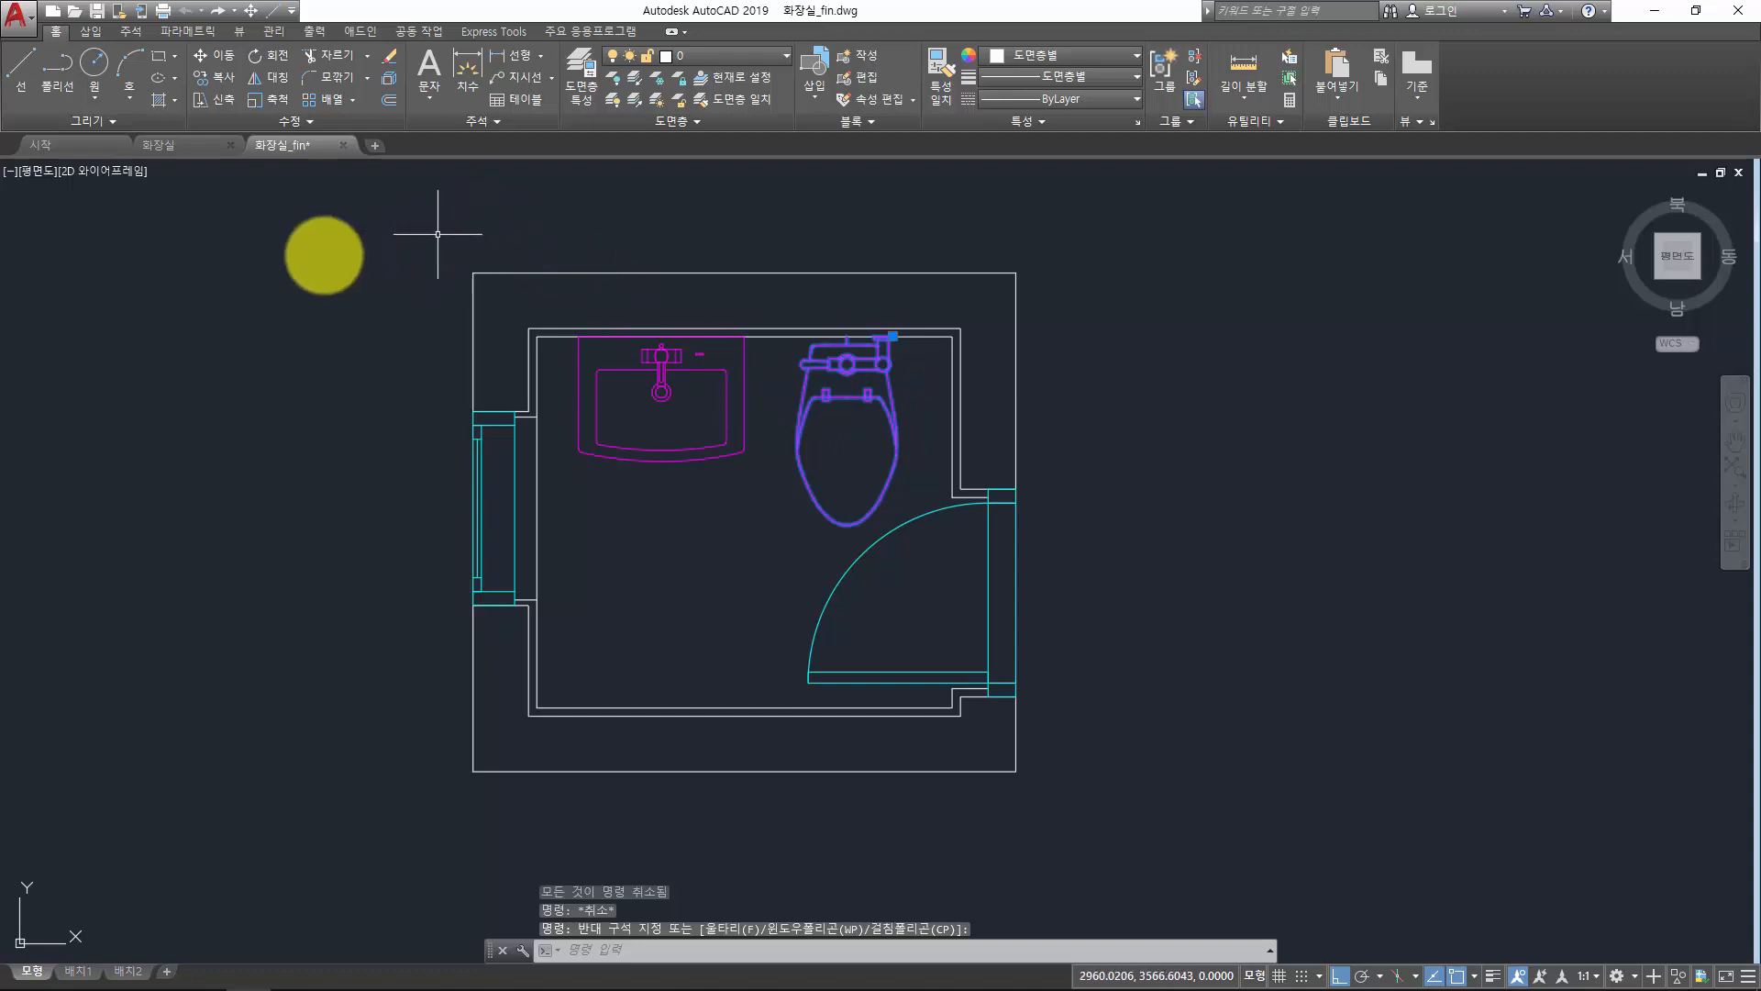
# - Copy the entire bathroom plan, placing the duplicate beside the original on its right side
pyautogui.click(294, 237)
pyautogui.click(1211, 868)
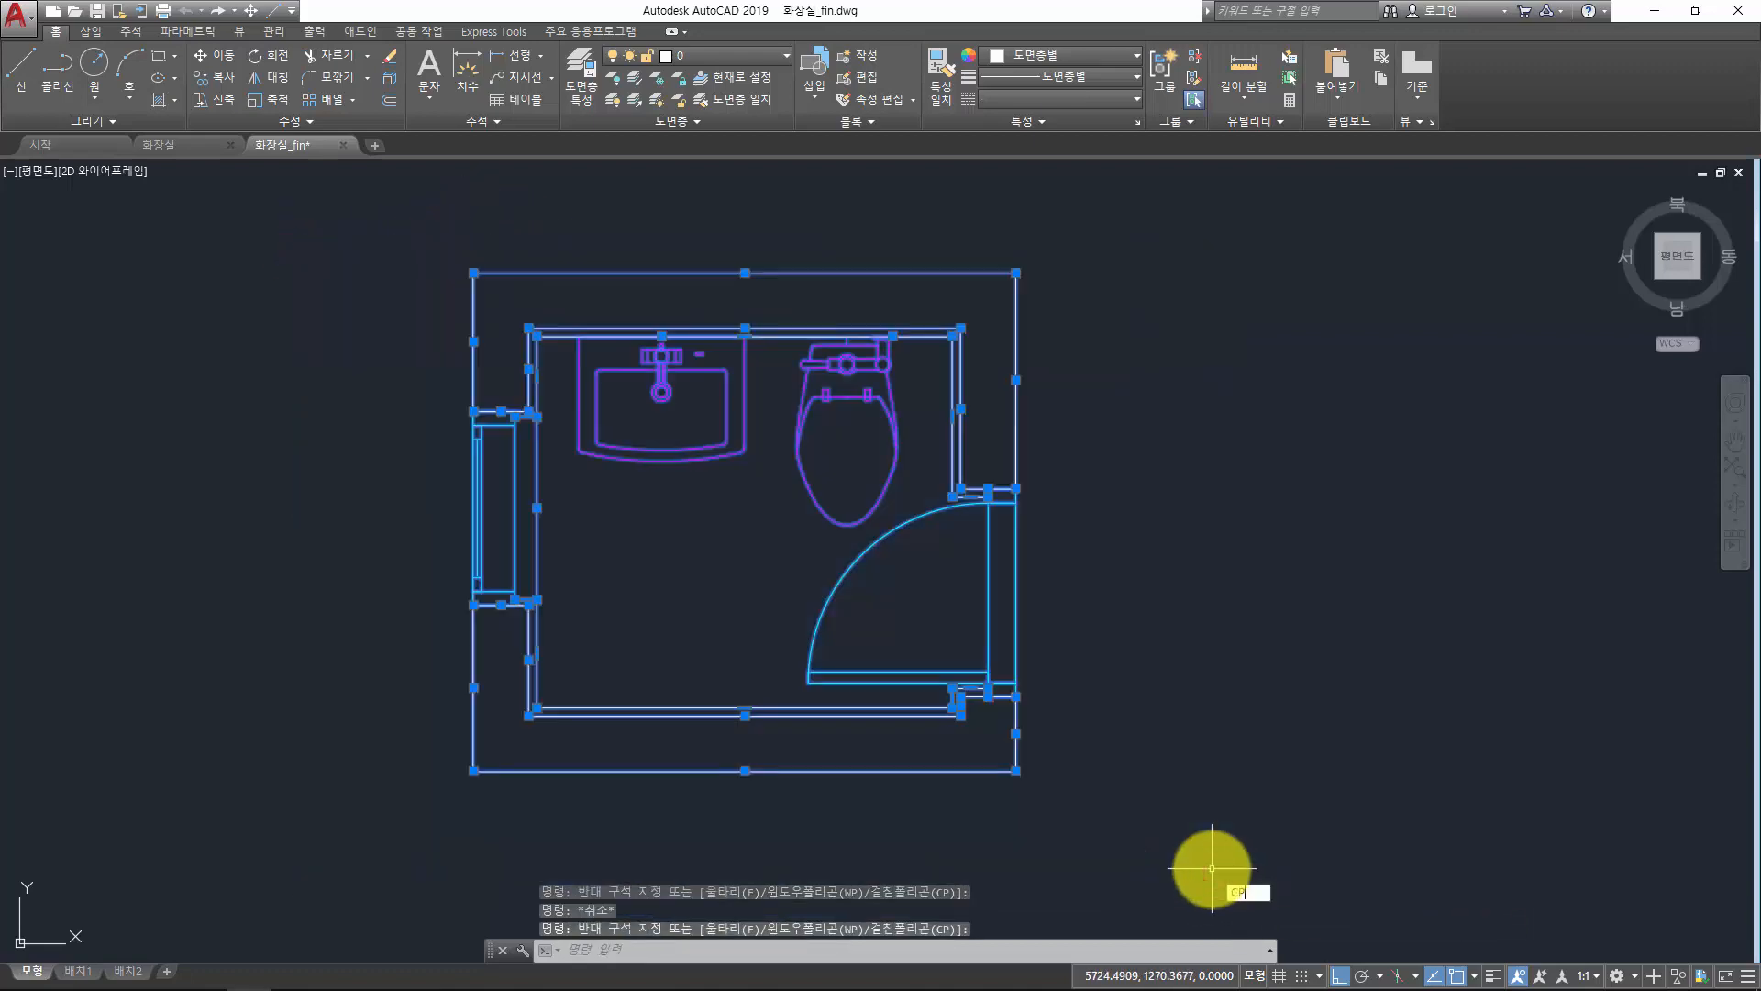
pyautogui.press('Return')
pyautogui.click(649, 532)
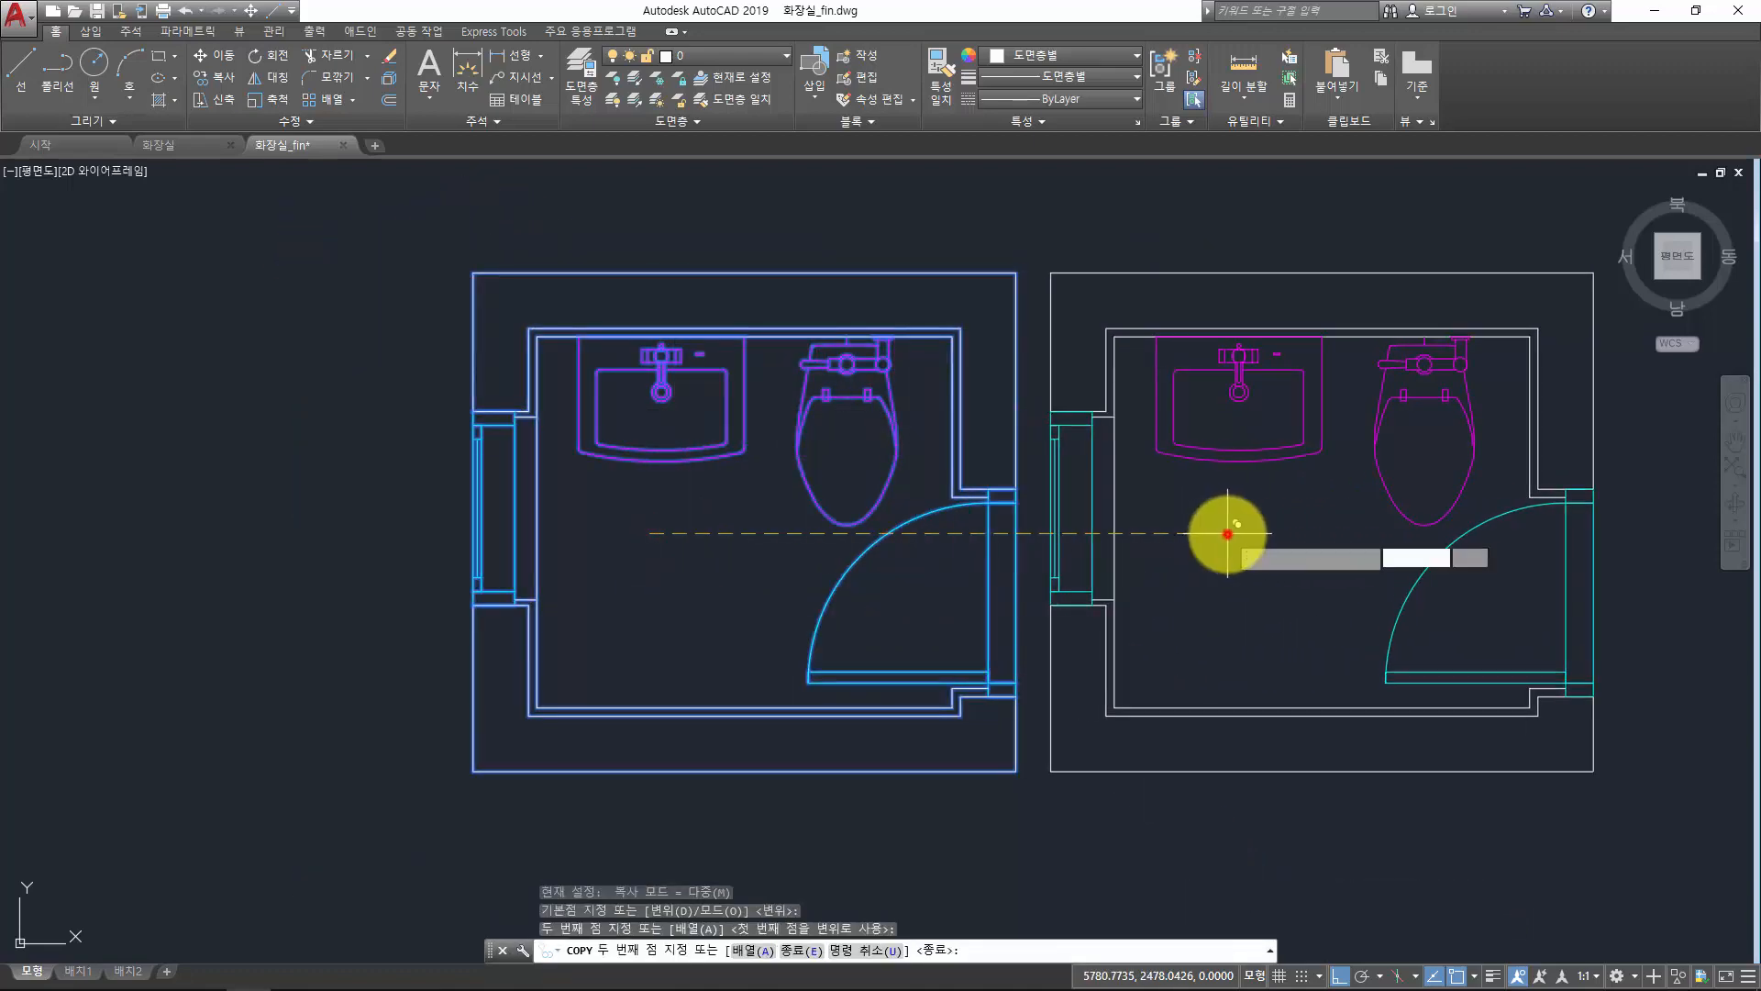
pyautogui.press('Escape')
pyautogui.moveTo(1421, 361); pyautogui.dragTo(1314, 470, button='middle')
pyautogui.press('Escape')
pyautogui.click(1184, 623)
pyautogui.click(1154, 540)
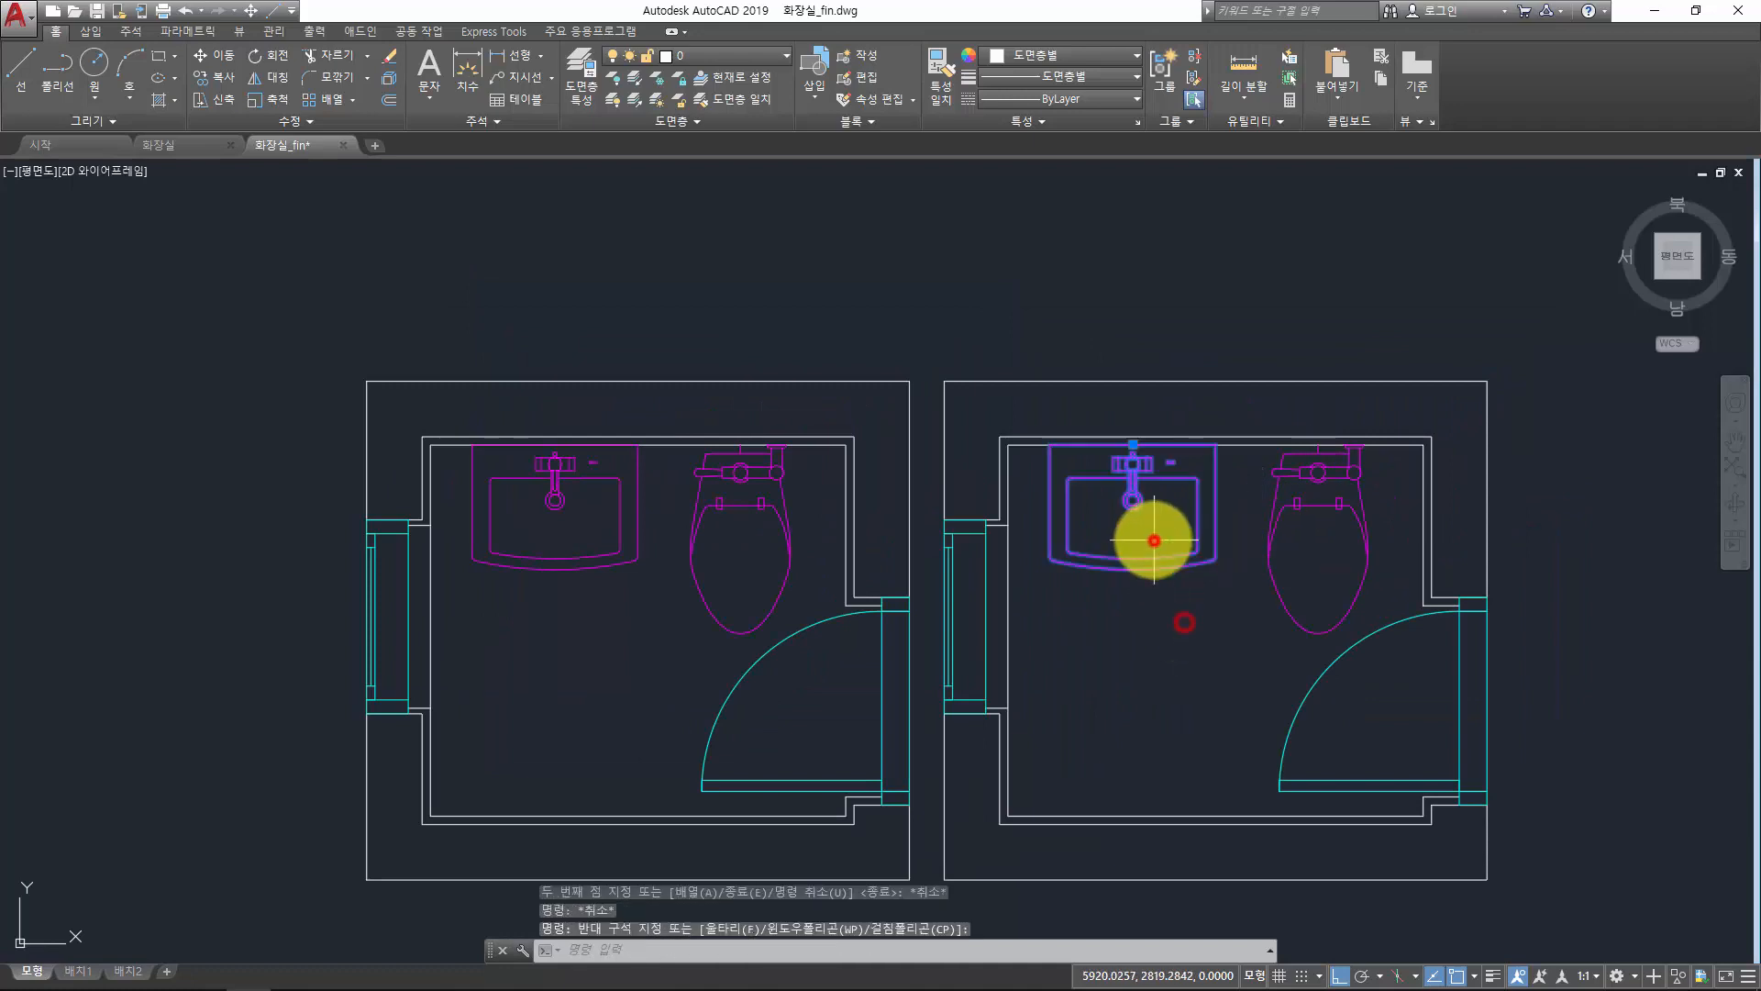
pyautogui.press('Escape')
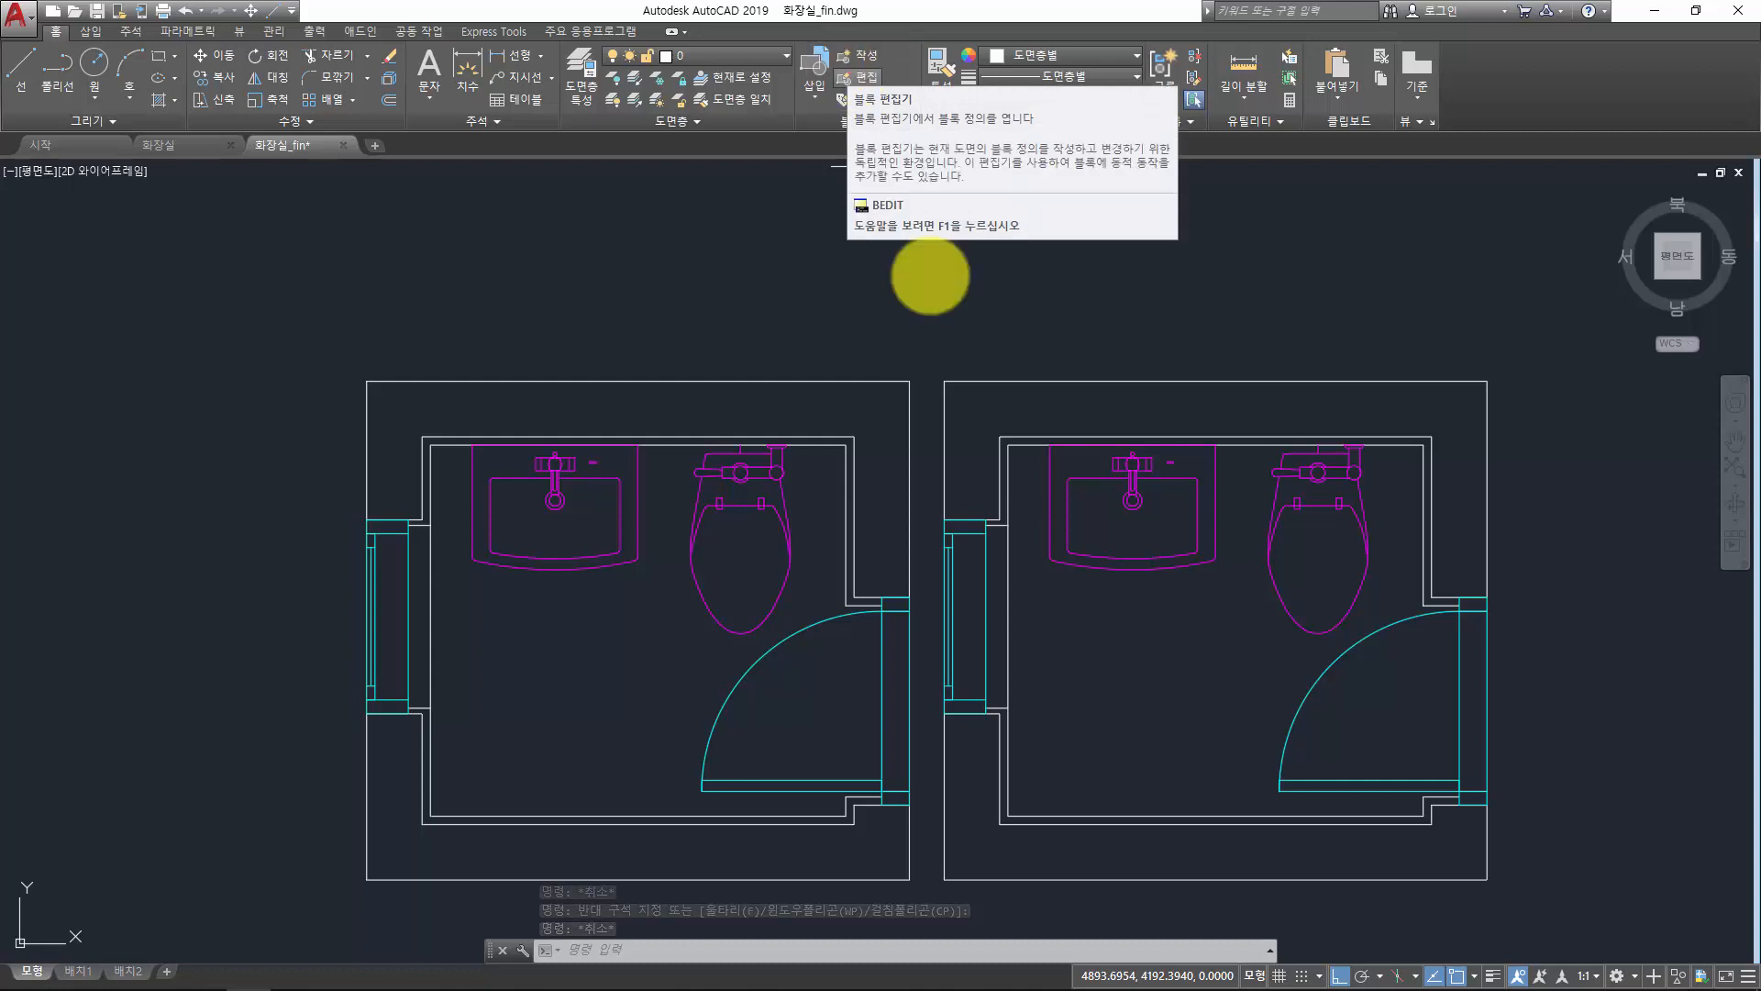
pyautogui.press('Escape')
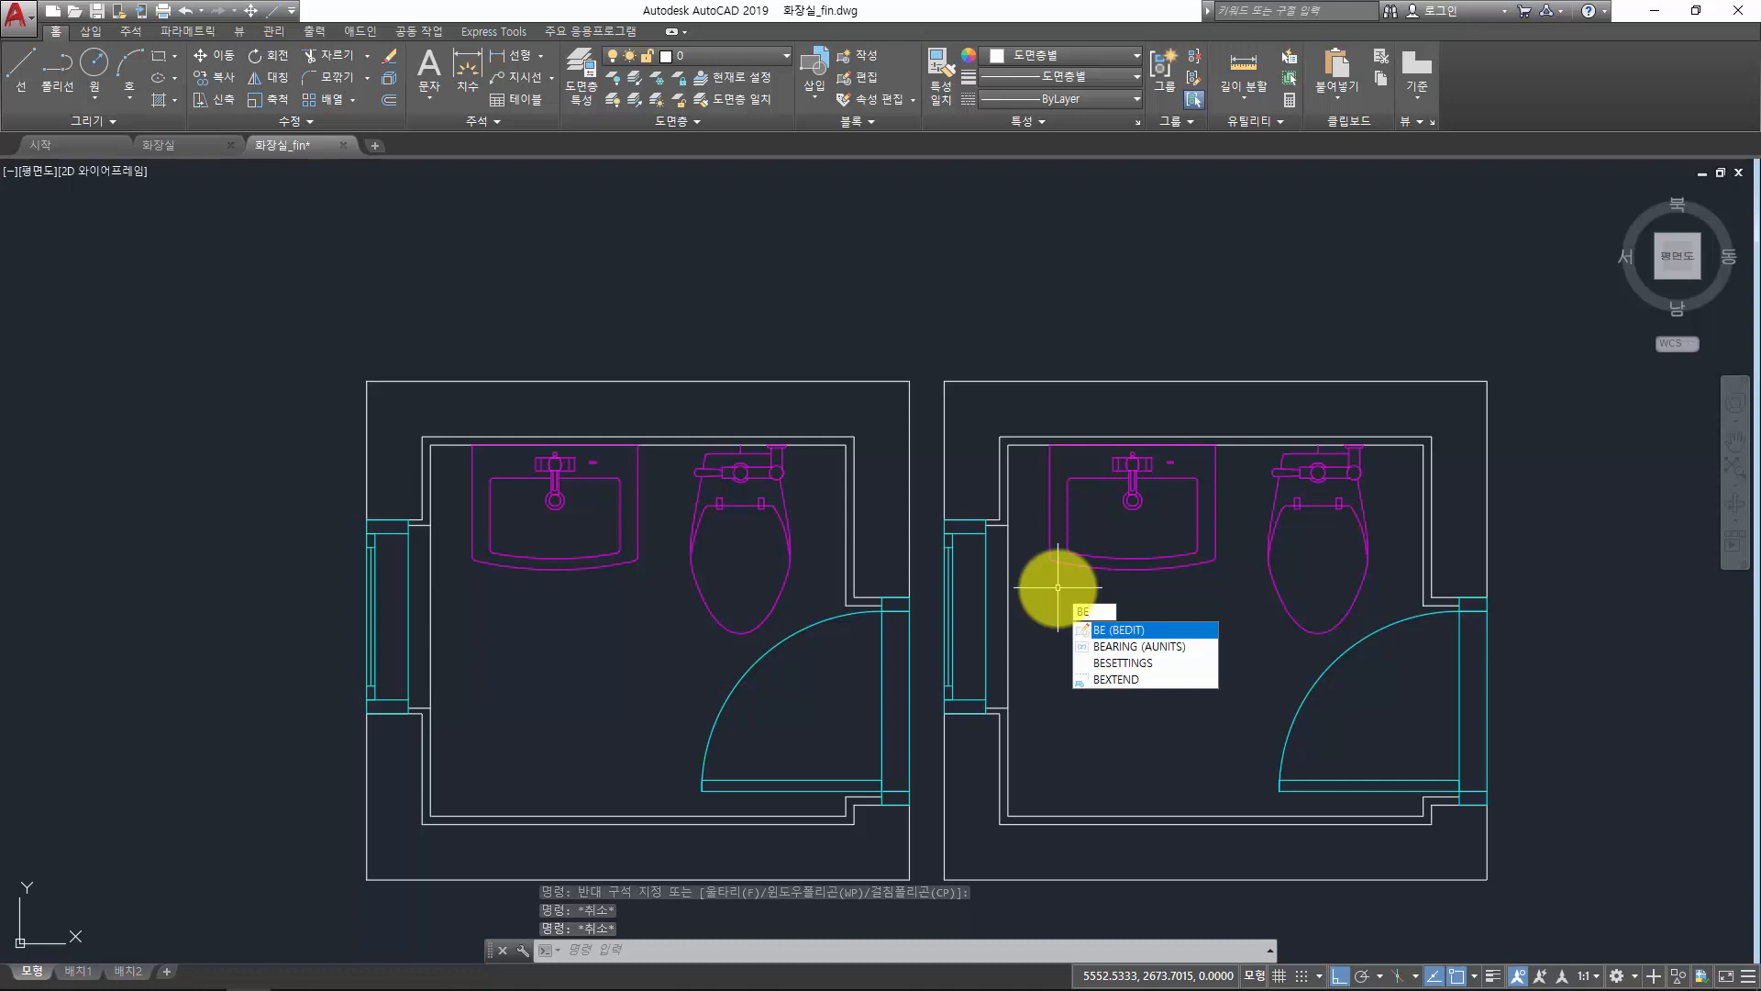
# - Browse the block definitions with BEDIT, previewing the toilet (대변기), door (문), washbasin (세면대) and window (창문) blocks, and cancel without editing
pyautogui.press('Return')
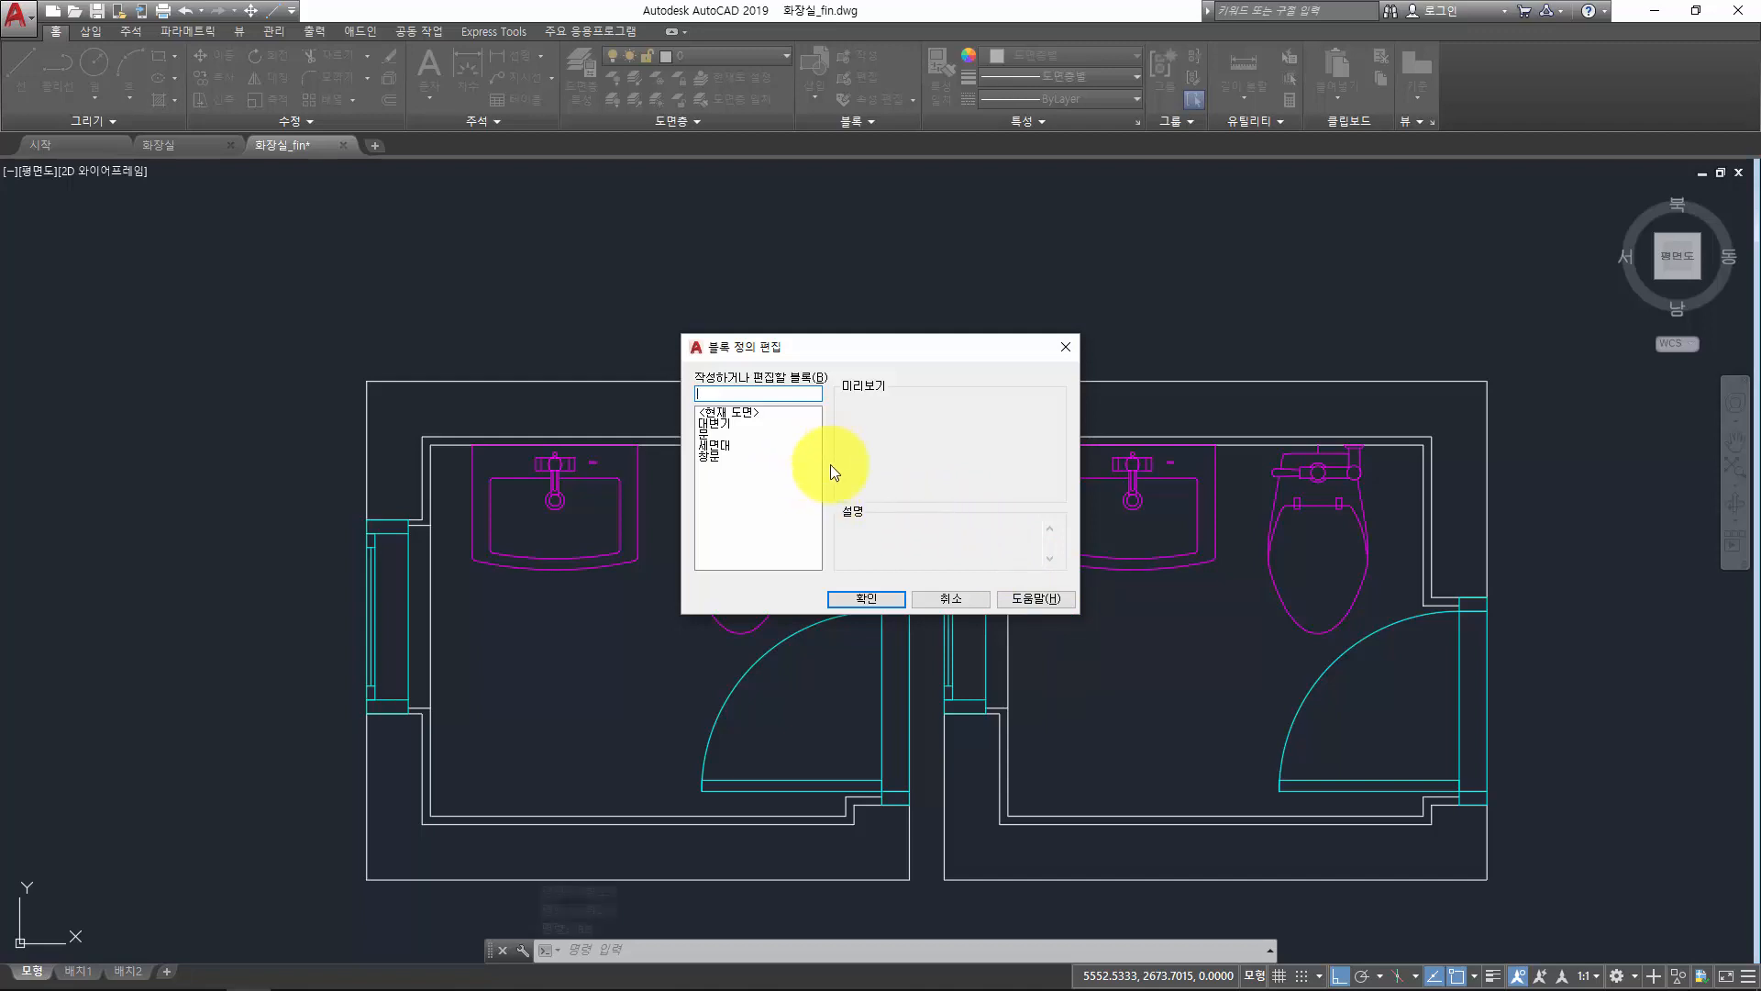
pyautogui.click(740, 425)
pyautogui.click(738, 434)
pyautogui.click(735, 446)
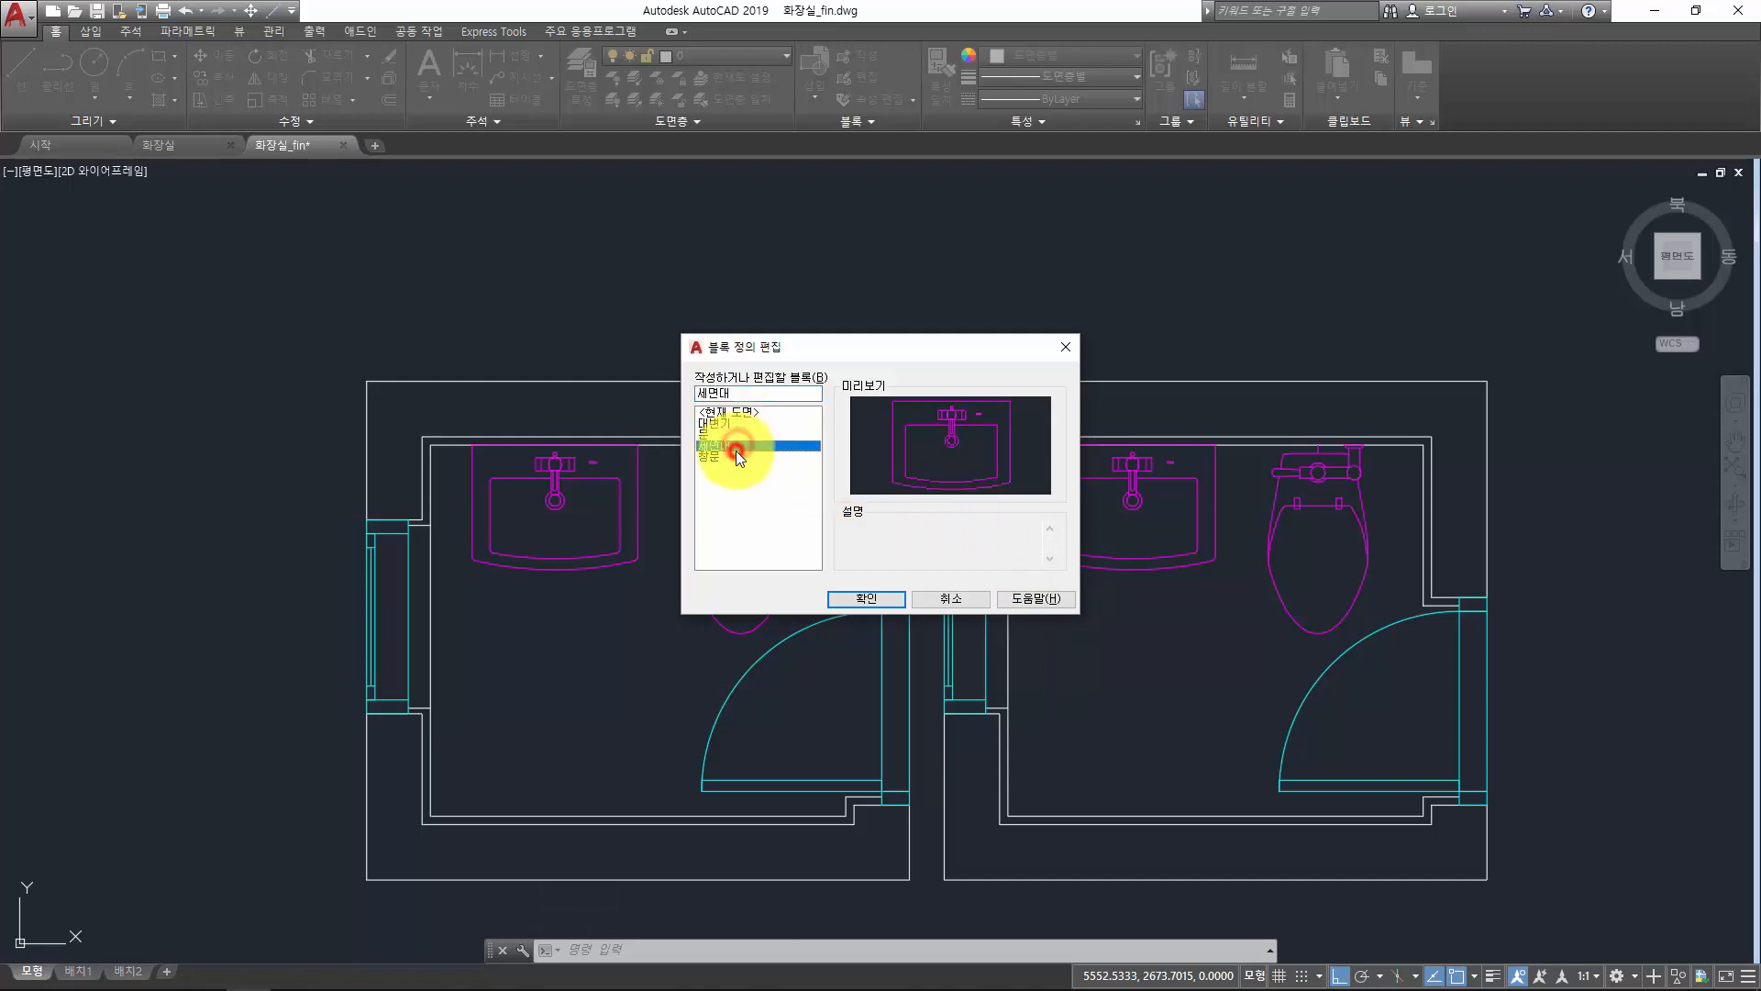
pyautogui.click(735, 456)
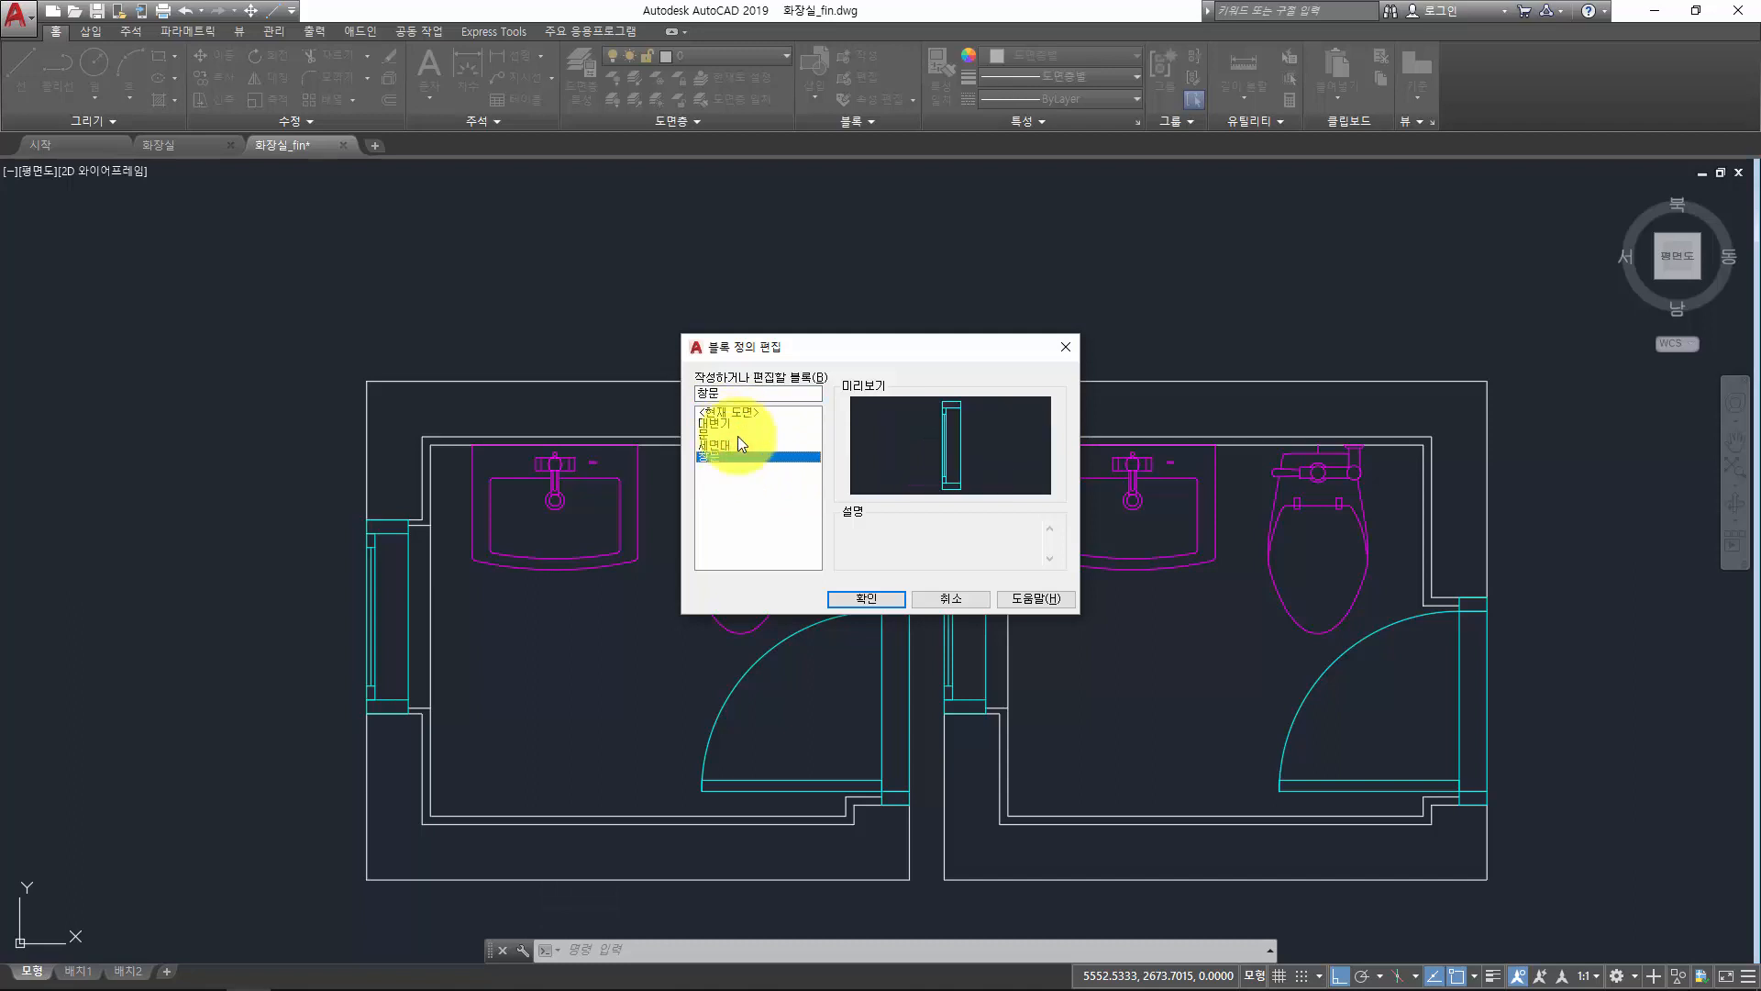
pyautogui.click(736, 536)
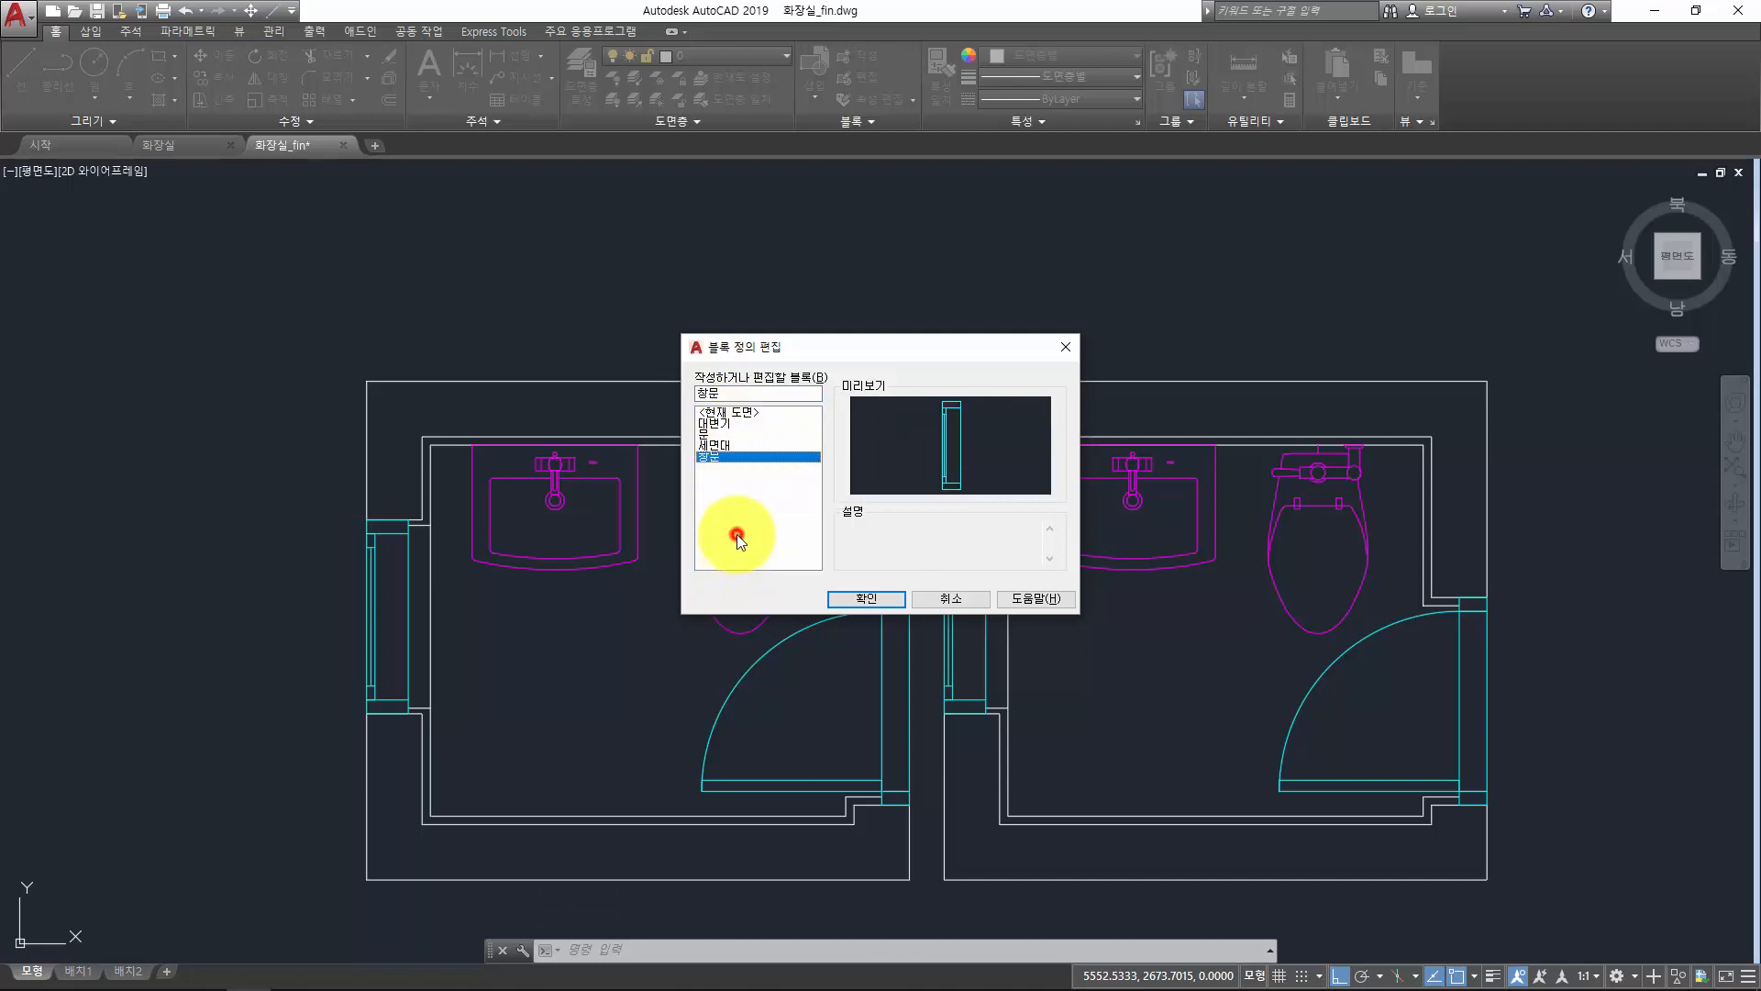
pyautogui.click(744, 425)
pyautogui.click(742, 435)
pyautogui.click(742, 446)
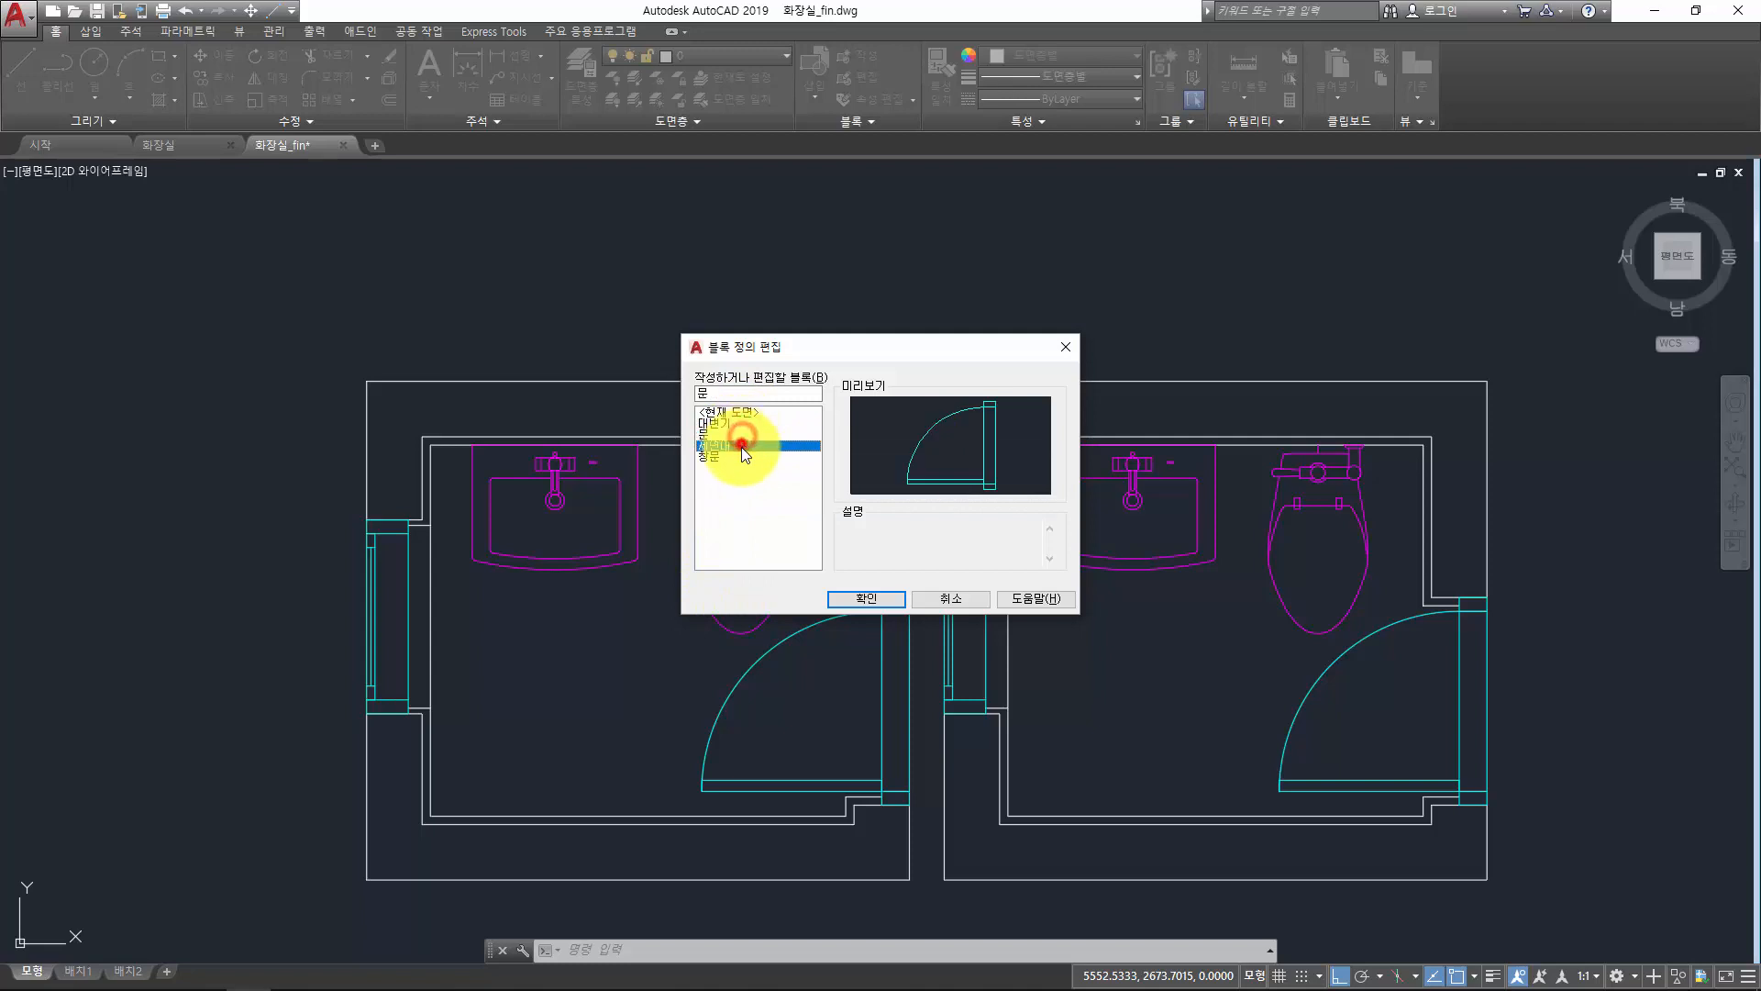
pyautogui.click(740, 455)
pyautogui.click(745, 427)
pyautogui.click(743, 435)
pyautogui.click(741, 447)
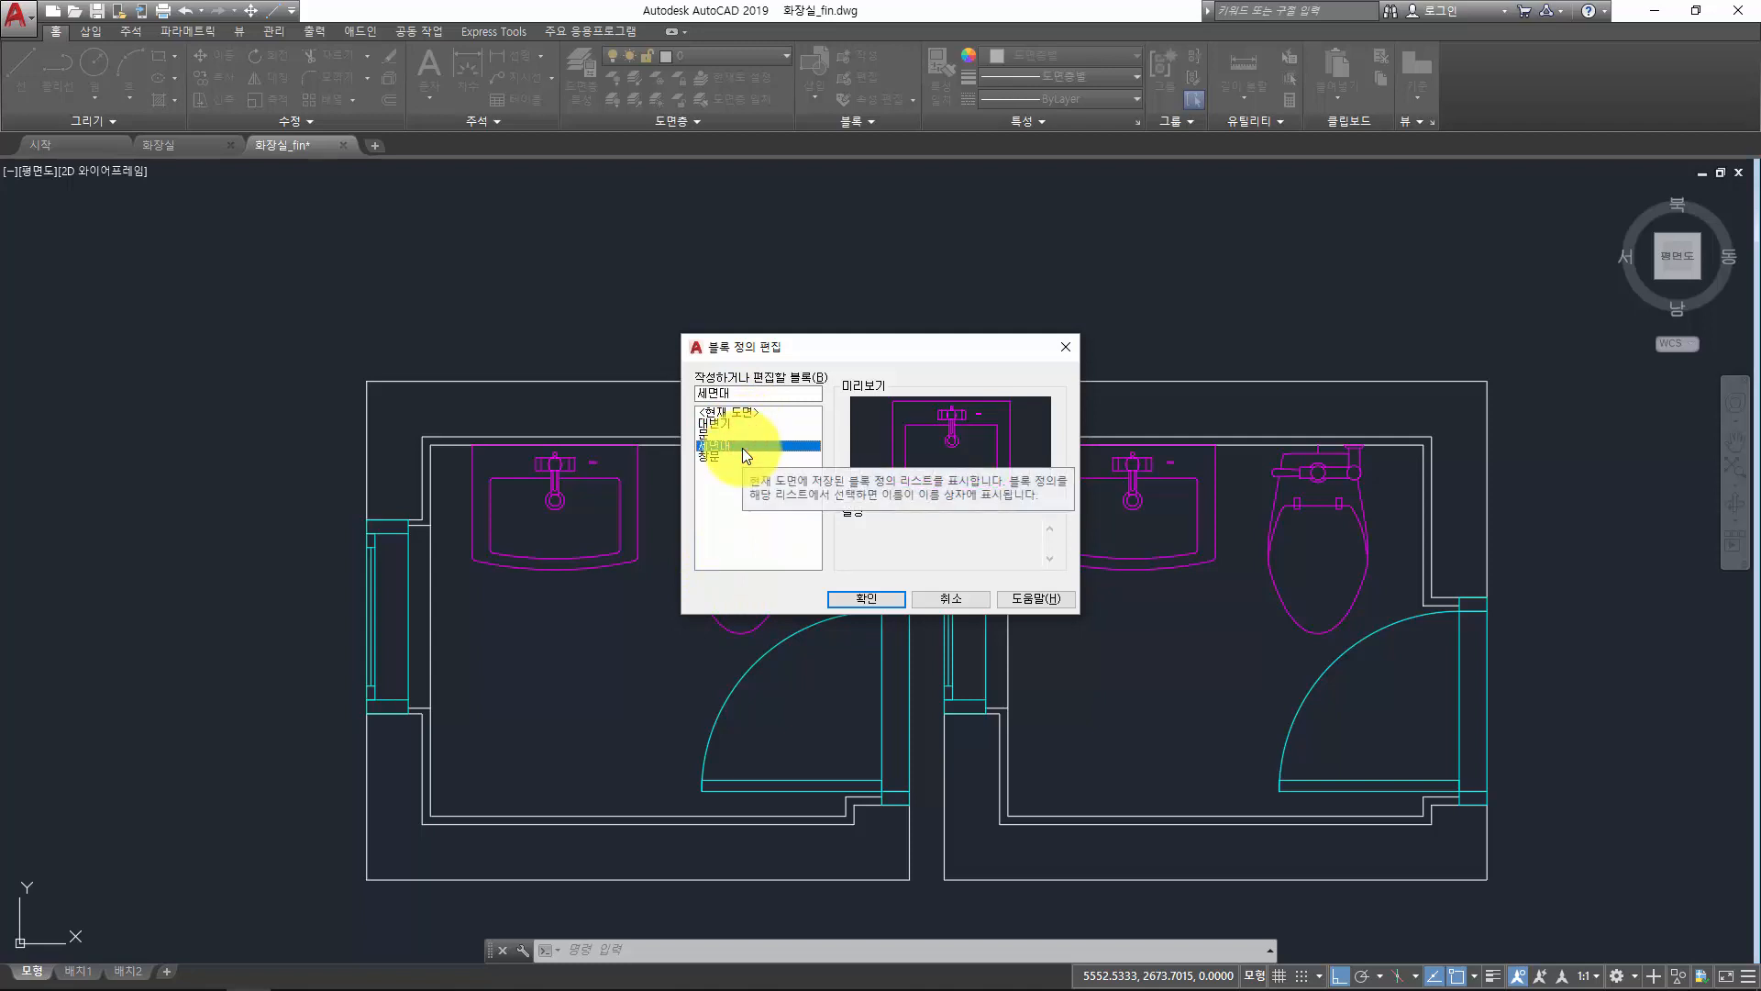
pyautogui.click(743, 424)
pyautogui.click(741, 435)
pyautogui.click(738, 446)
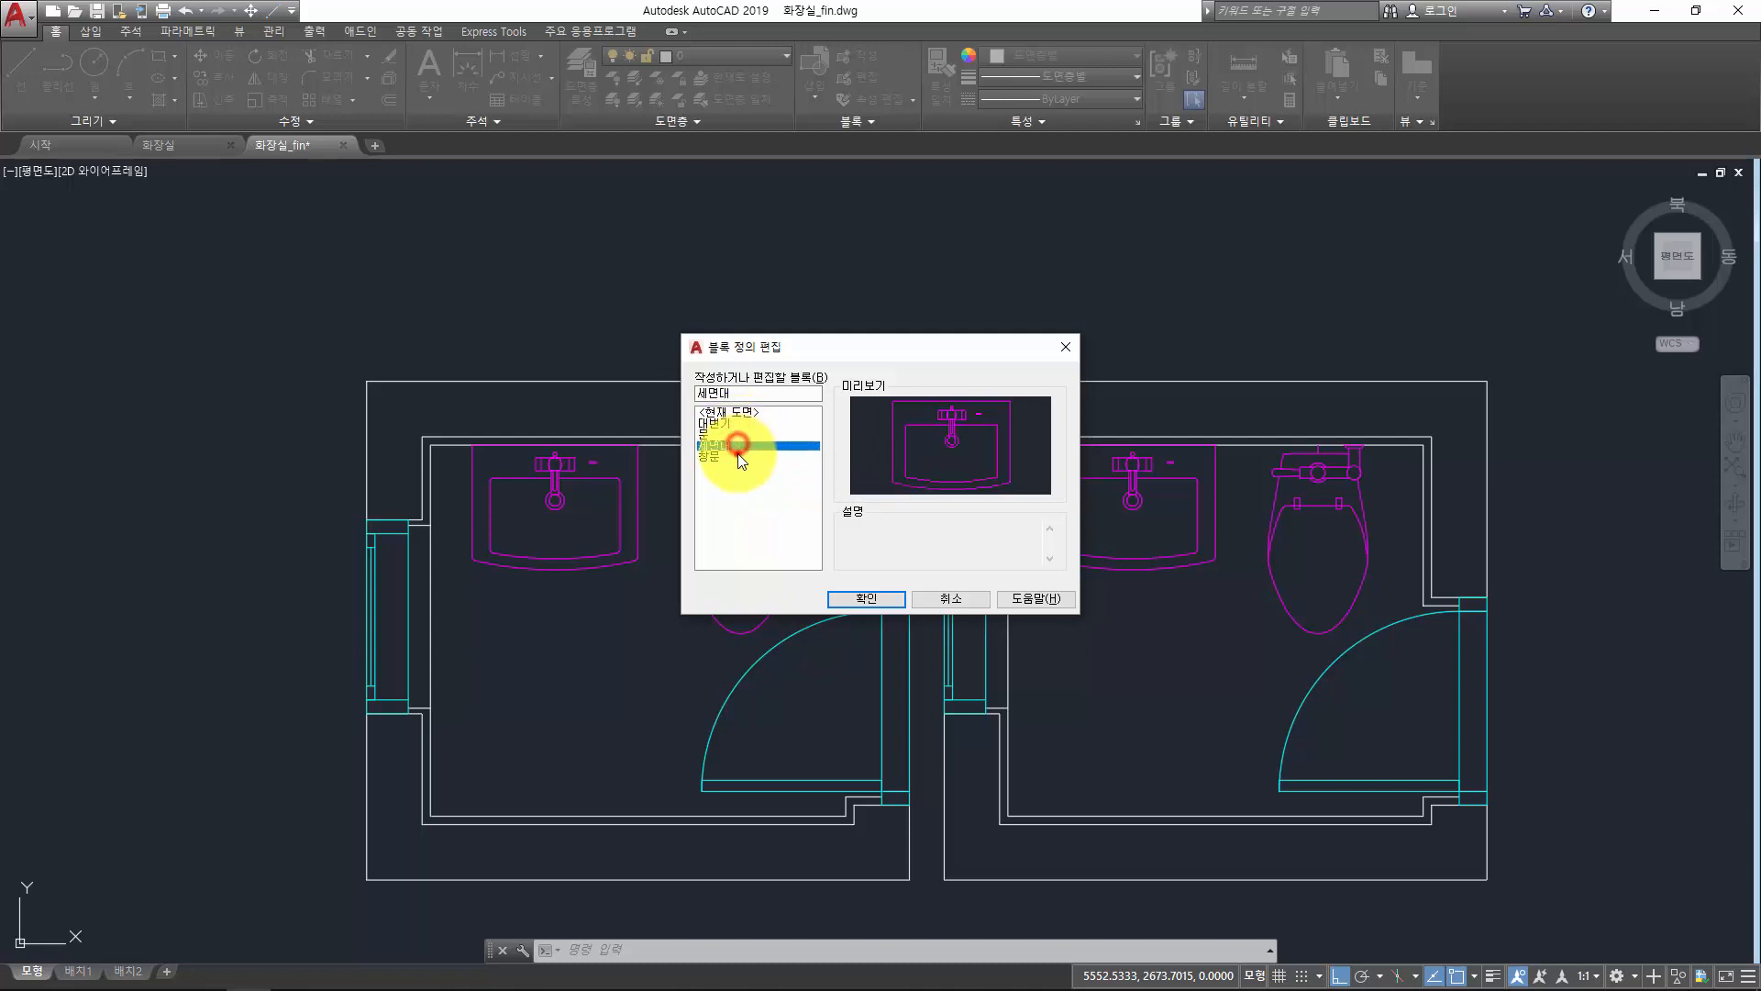
pyautogui.click(740, 456)
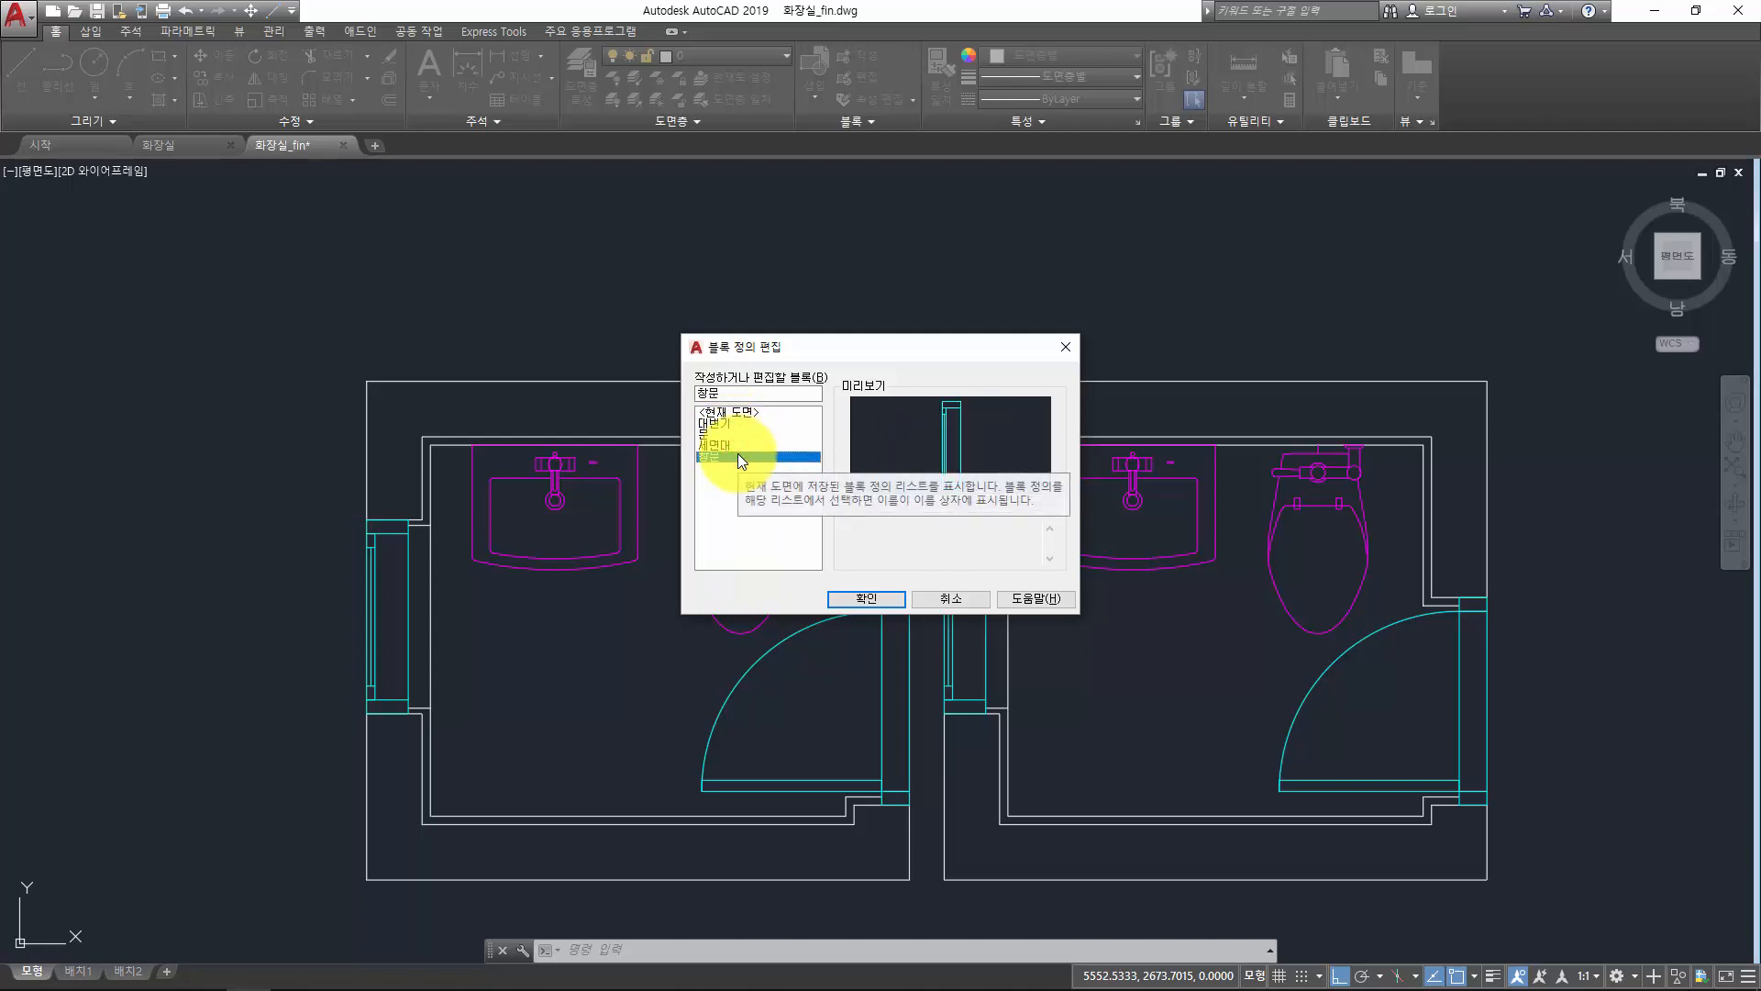
pyautogui.click(787, 503)
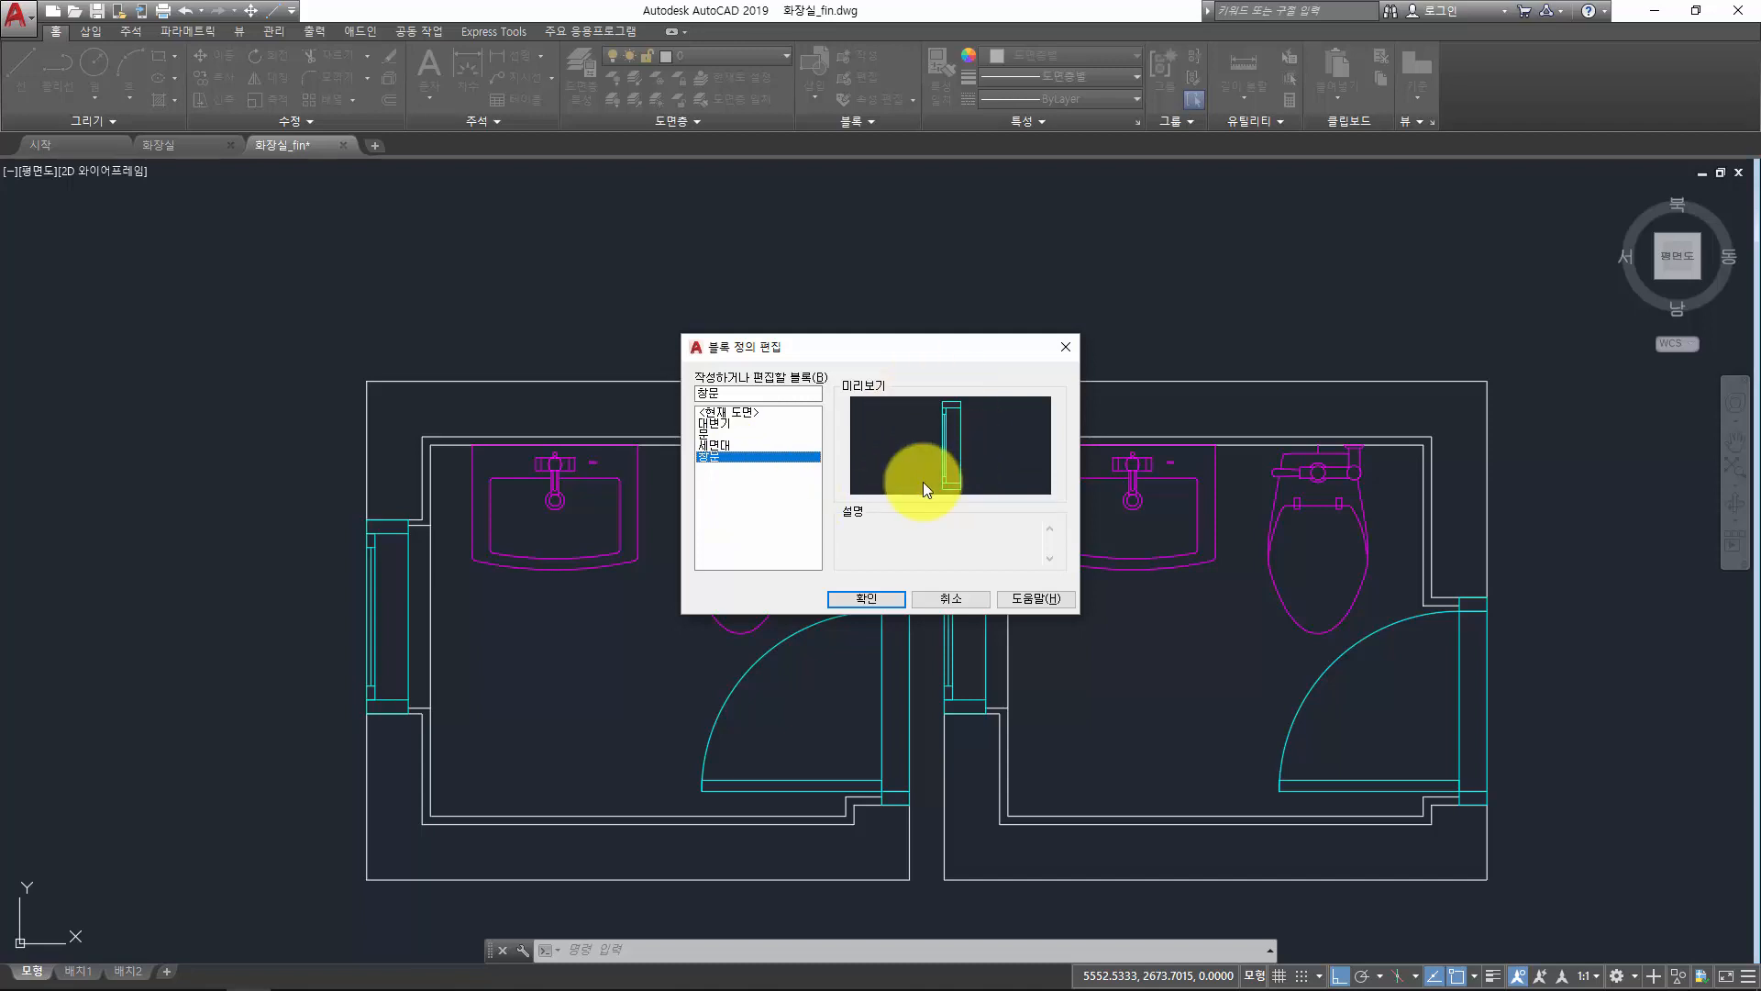
pyautogui.click(703, 444)
pyautogui.click(706, 434)
pyautogui.click(707, 424)
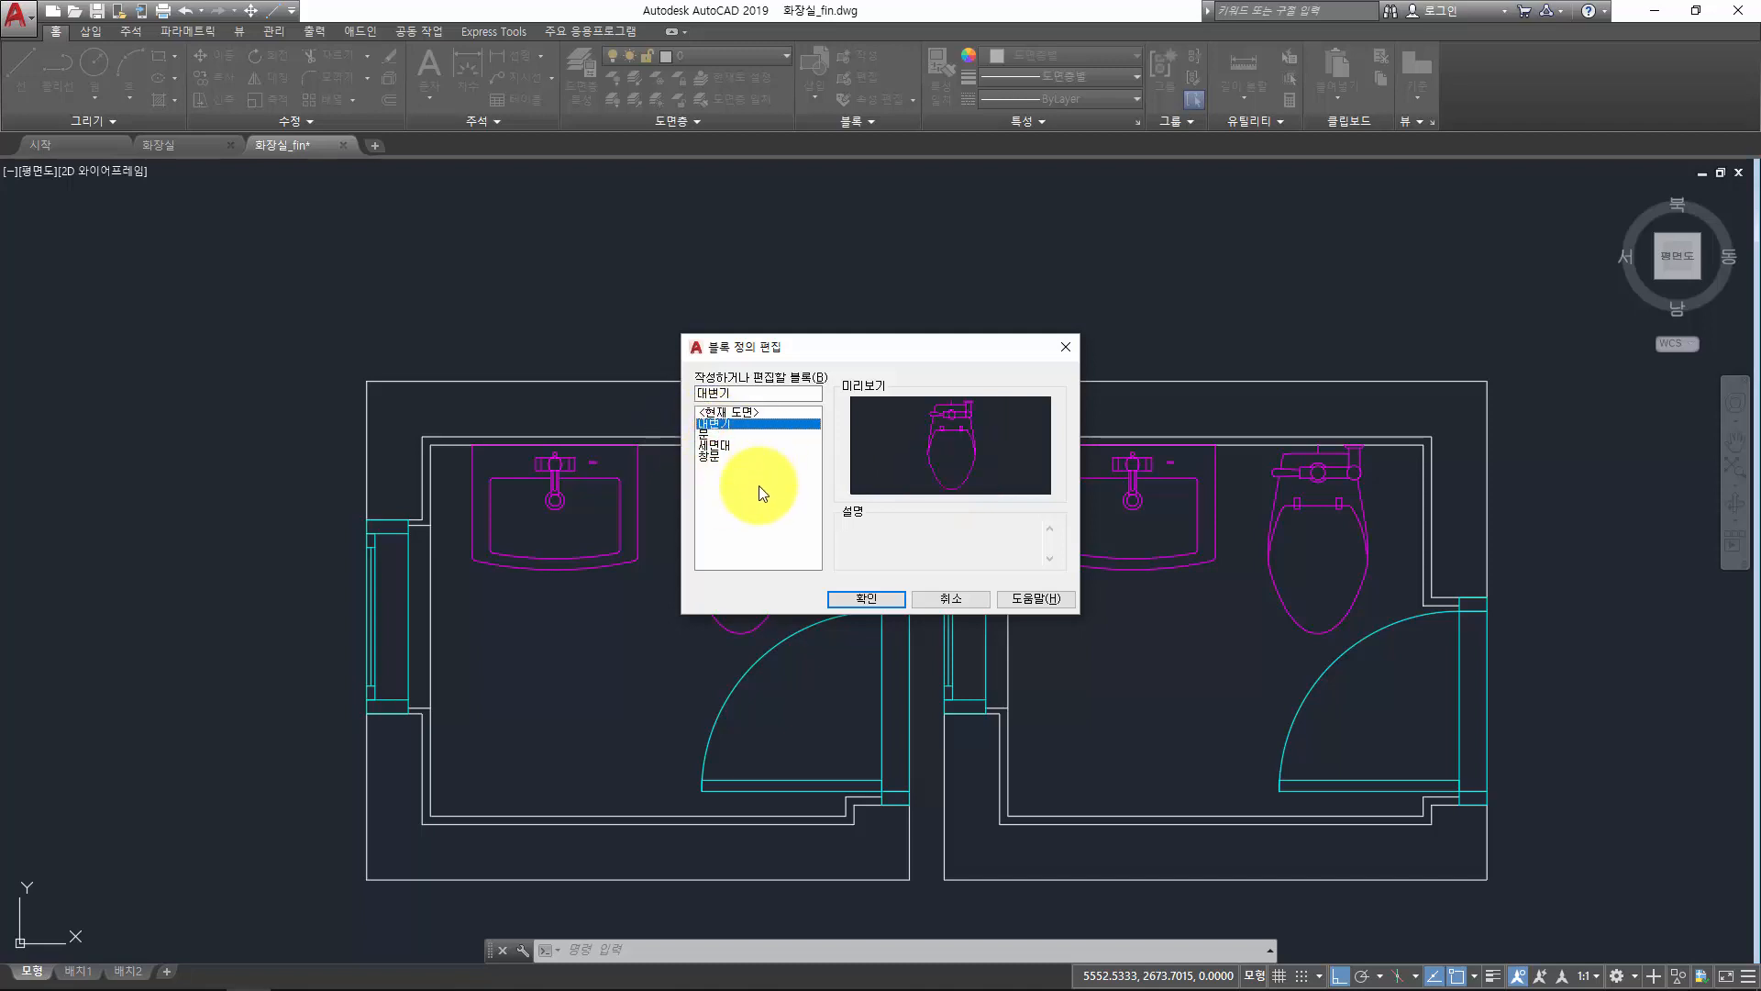
pyautogui.press('Escape')
pyautogui.press('Escape')
# - Bring up the block definition dialog from the washbasin in the original plan and dismiss it without editing
pyautogui.moveTo(543, 521); pyautogui.dragTo(721, 519, button='middle')
pyautogui.press('Escape')
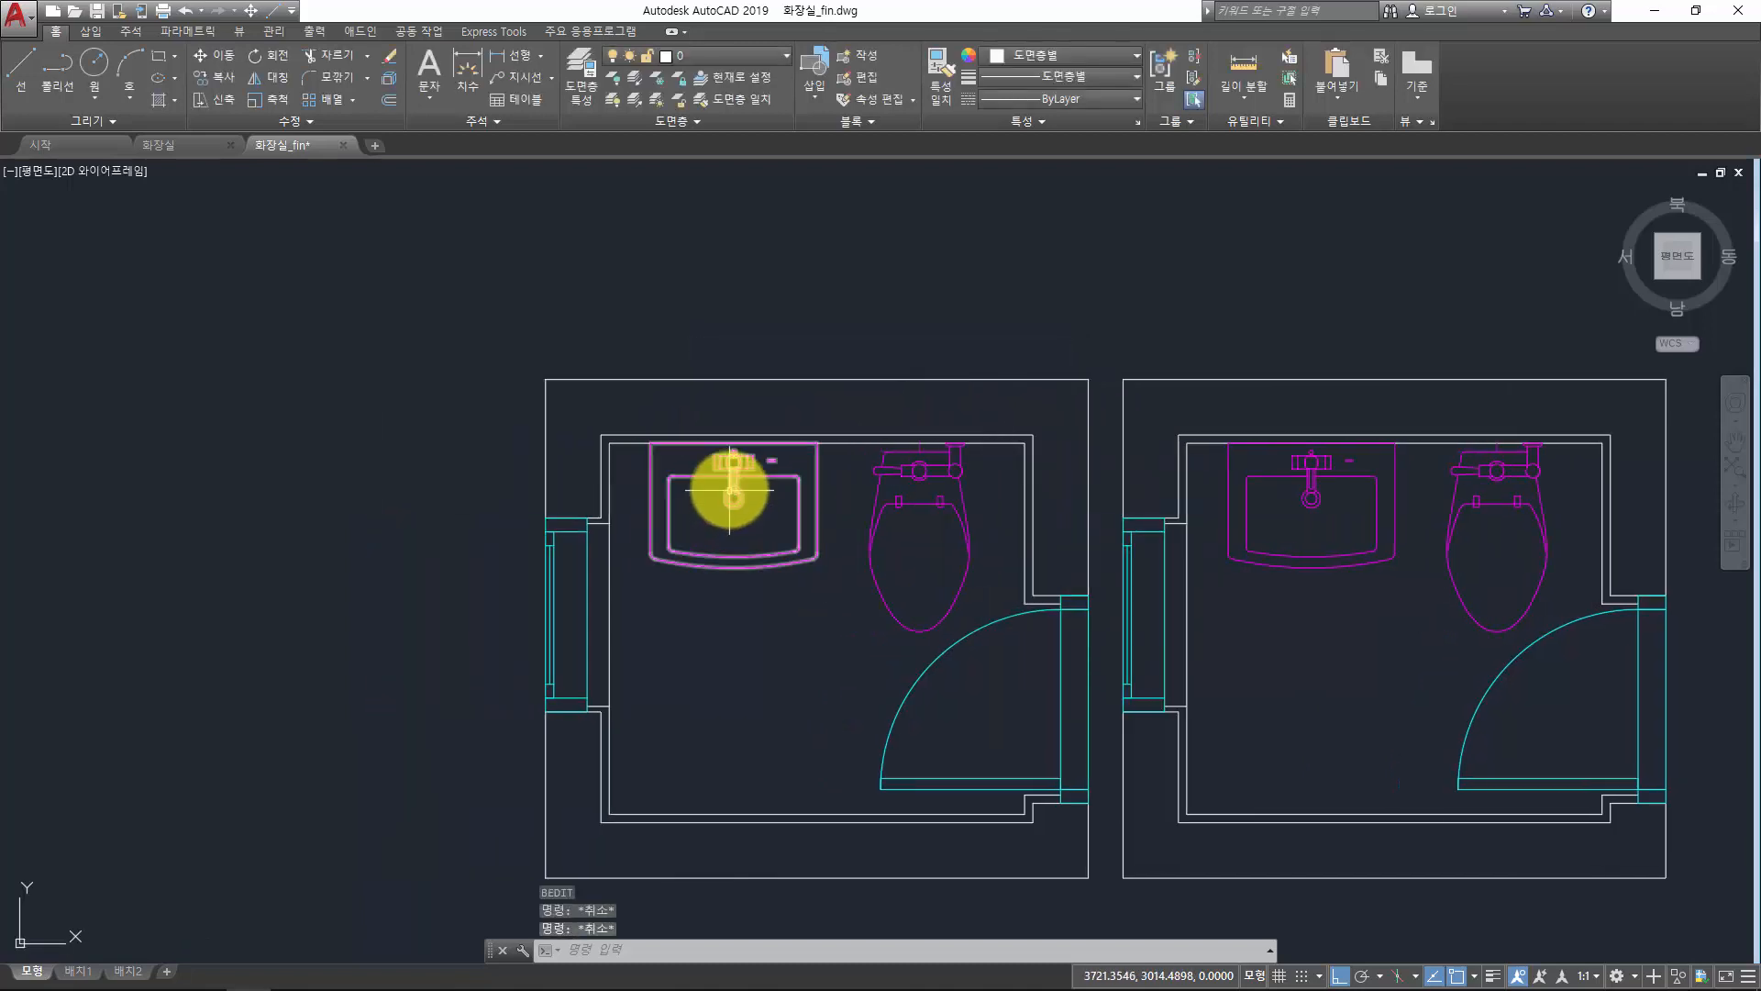
pyautogui.doubleClick(730, 490)
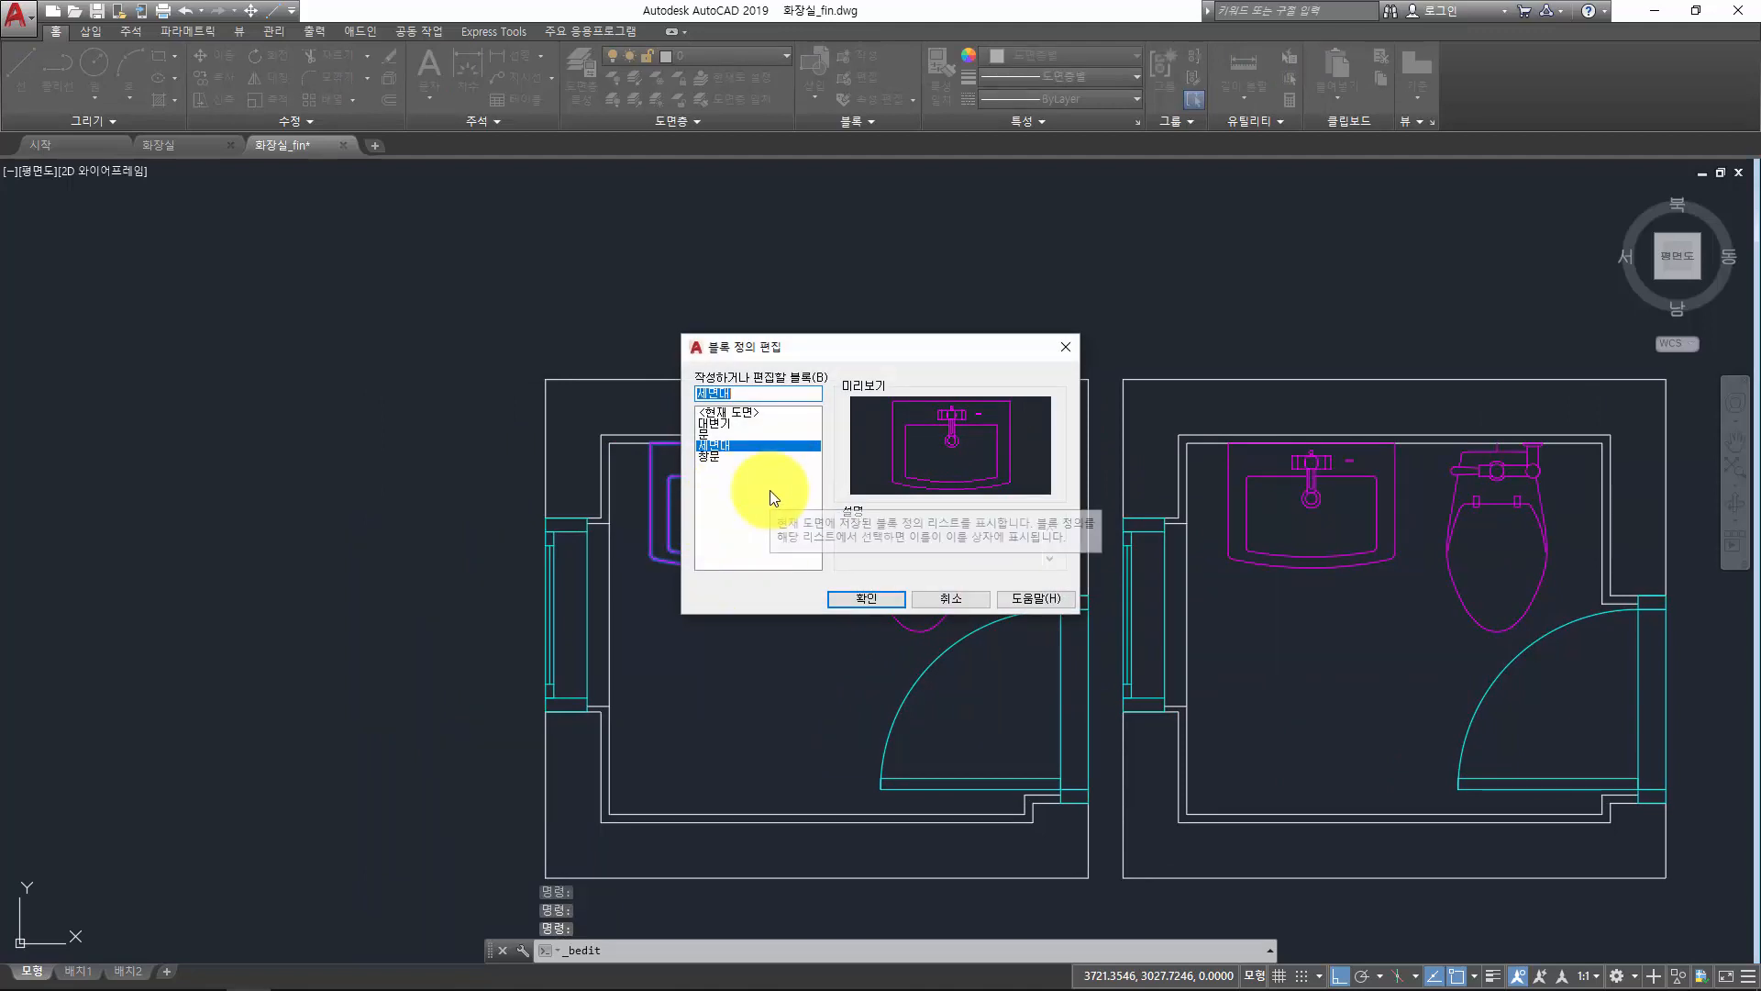
pyautogui.press('Escape')
pyautogui.doubleClick(723, 470)
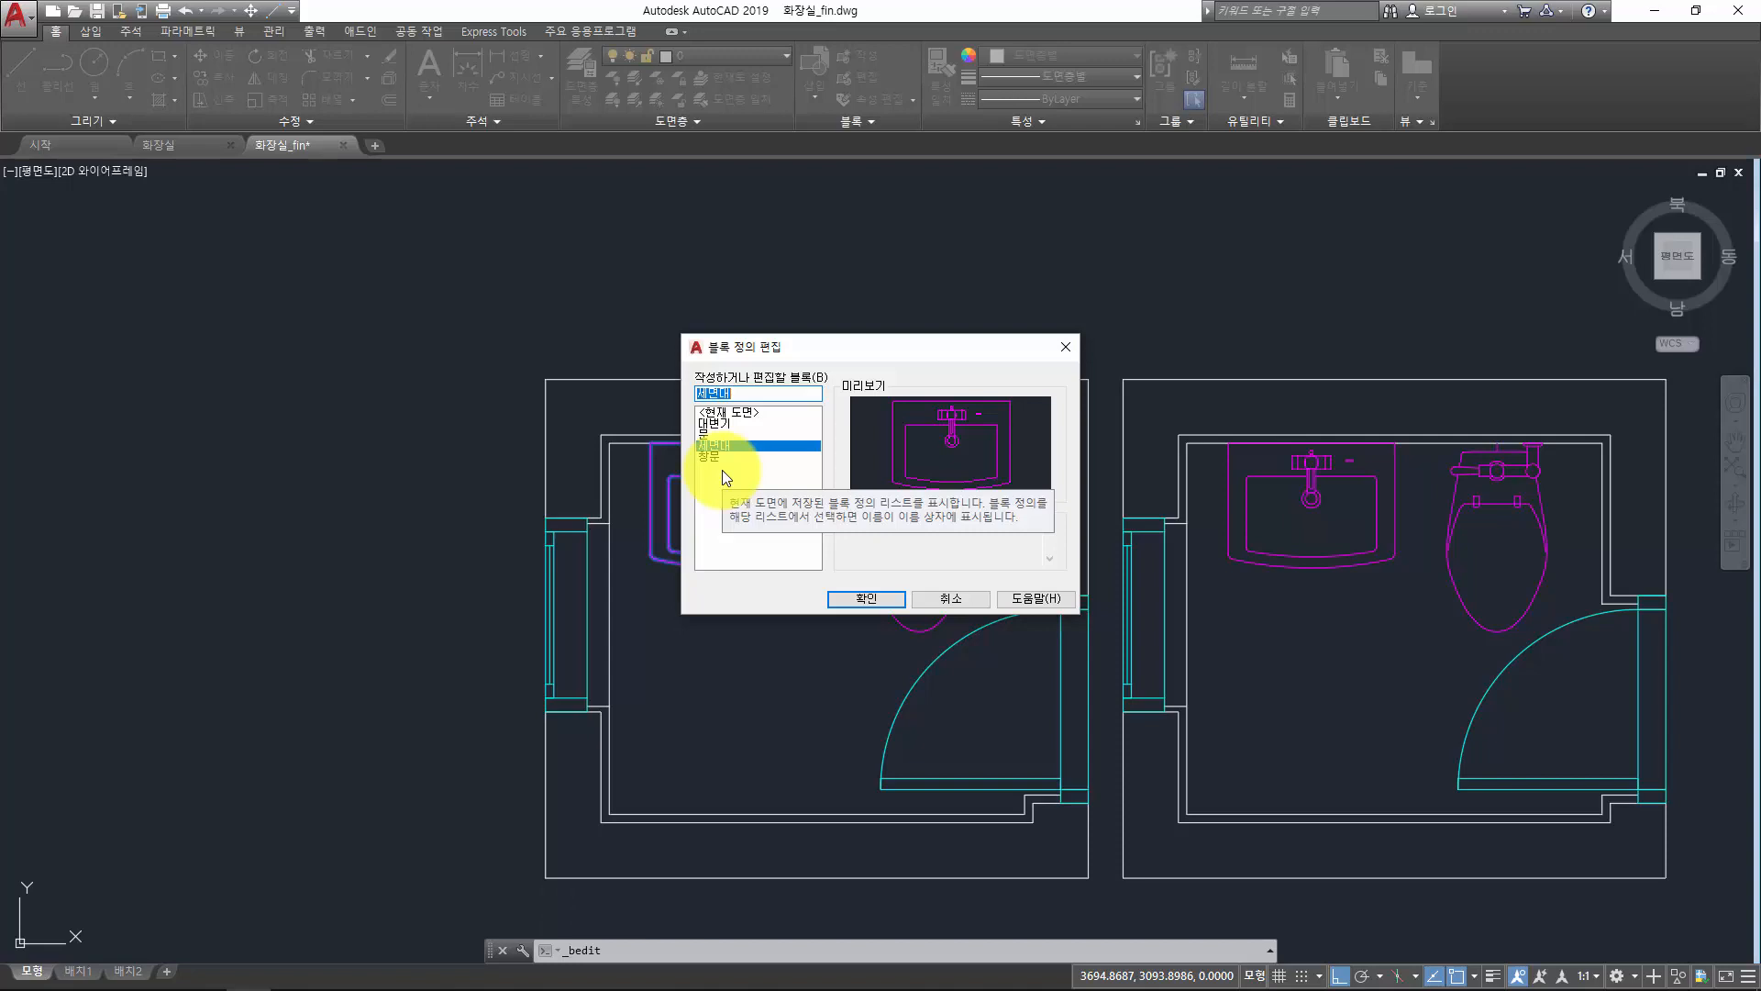
pyautogui.press('Escape')
# - Bring up the block definition dialog from the original plan's door, check its preview and cancel
pyautogui.moveTo(1148, 532); pyautogui.dragTo(1062, 532, button='middle')
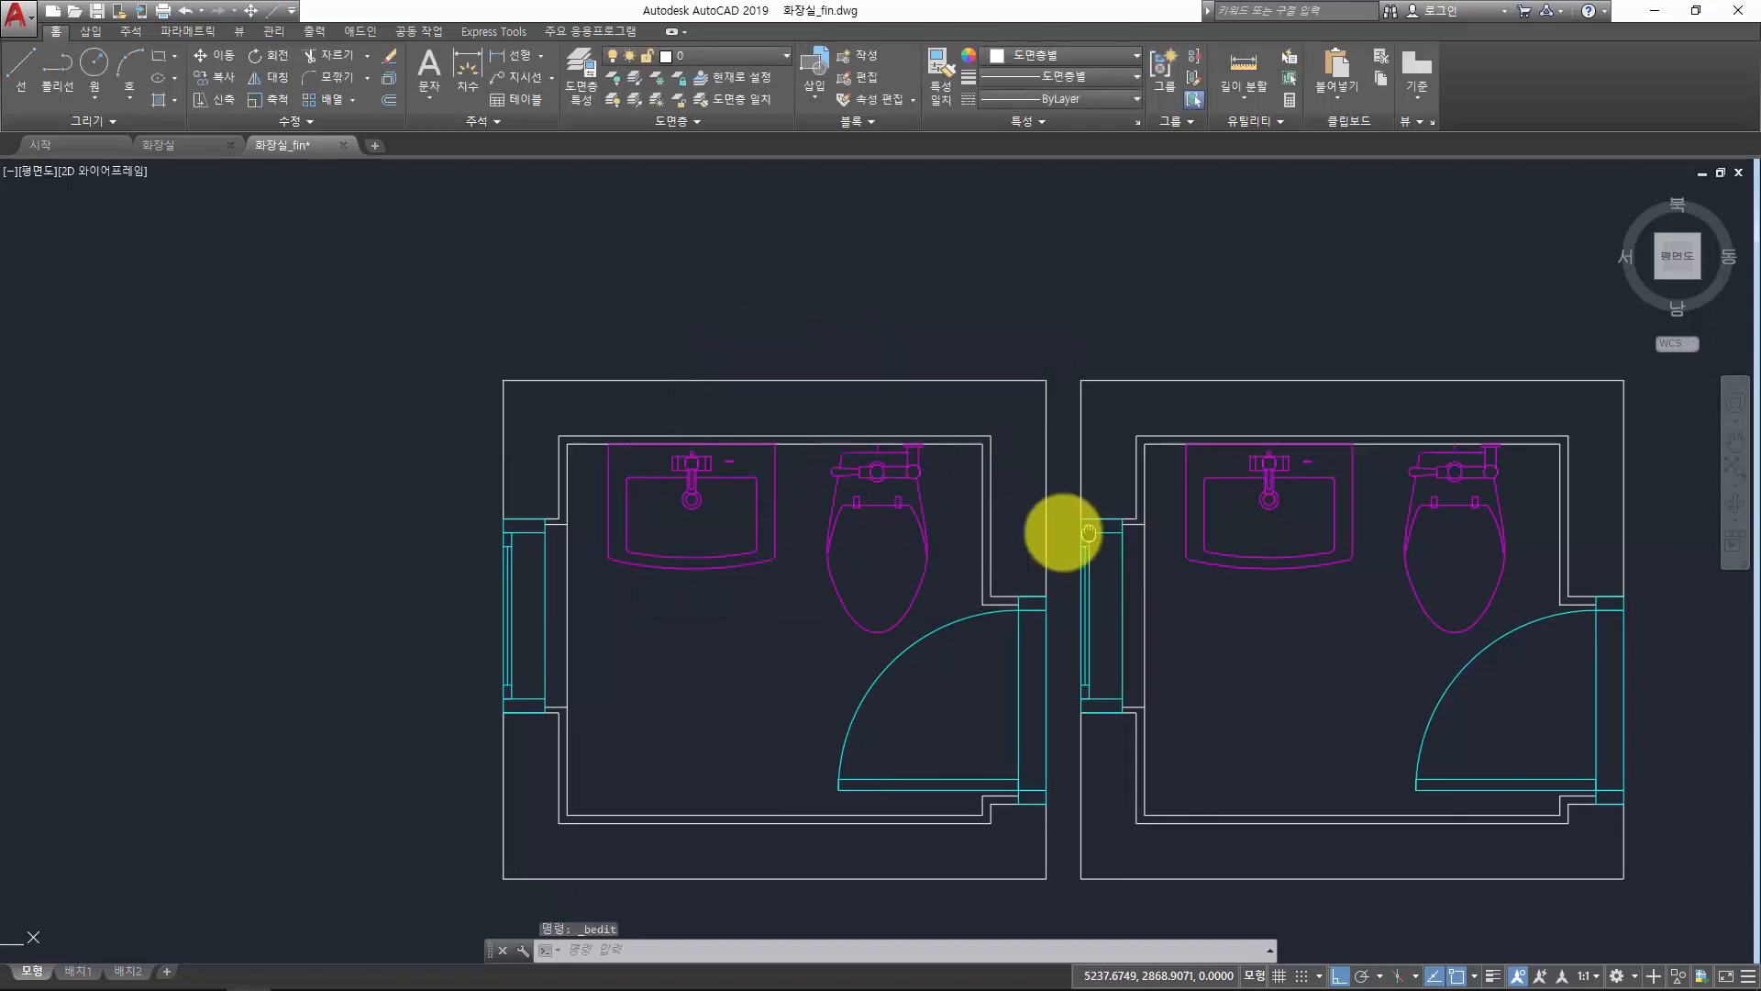
pyautogui.doubleClick(978, 621)
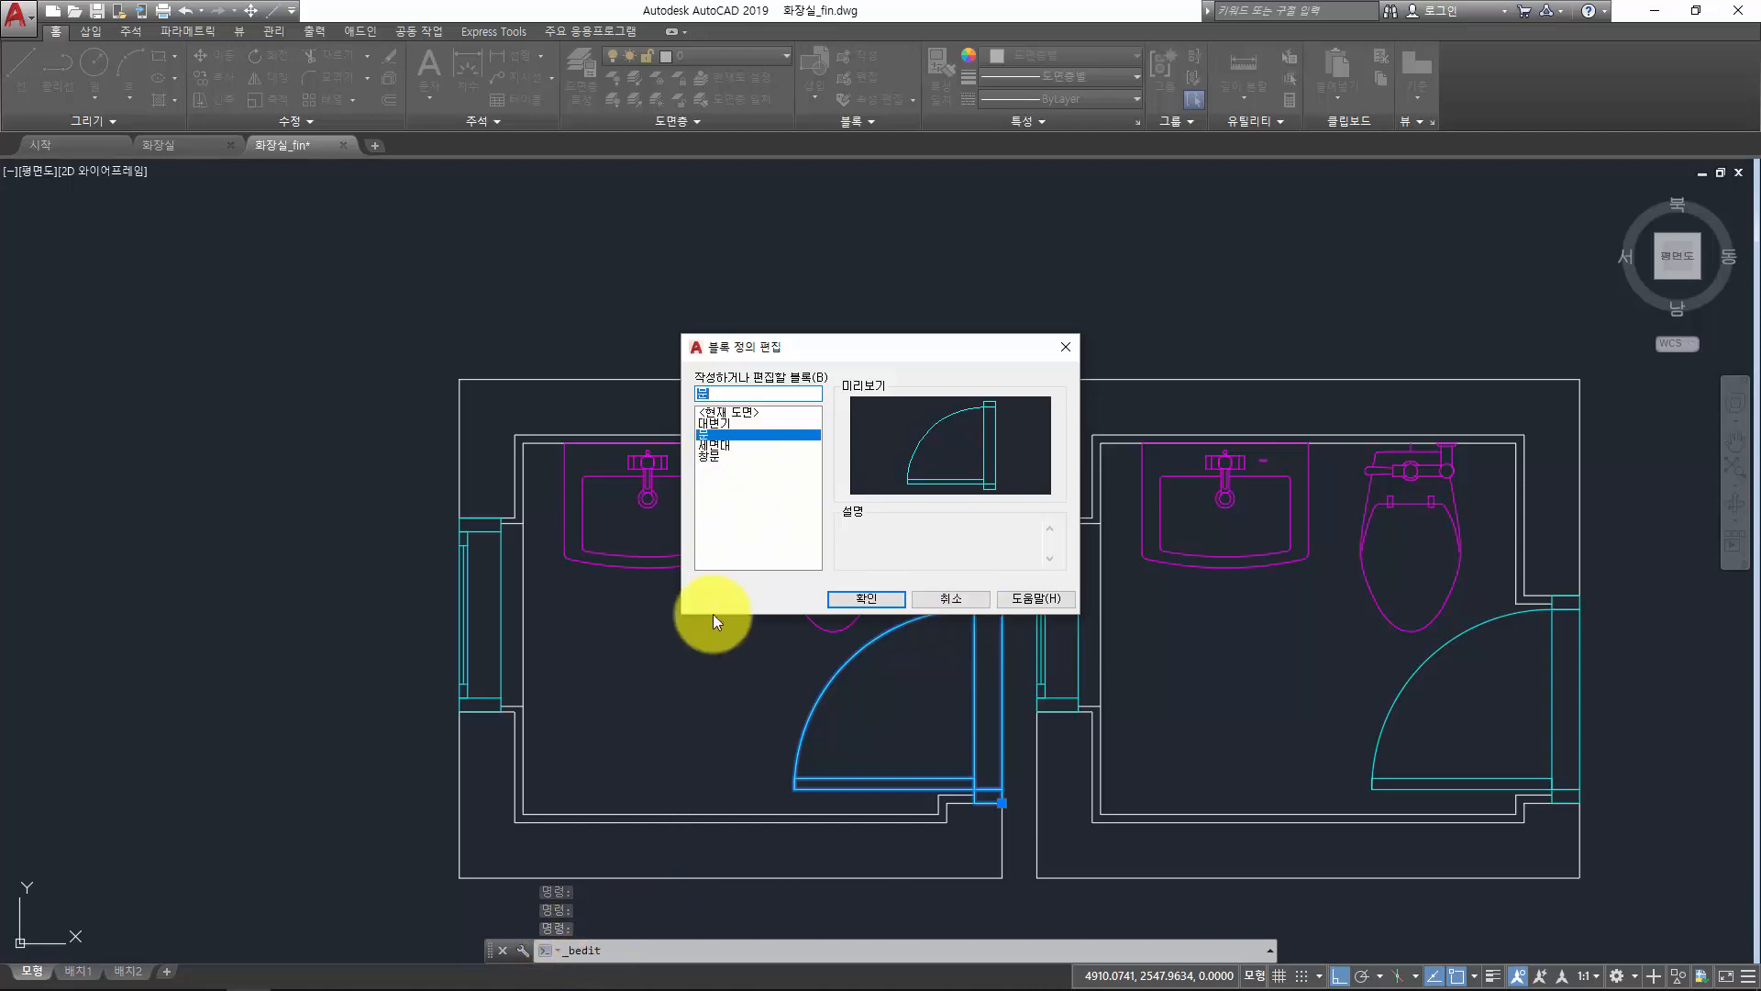
pyautogui.click(724, 434)
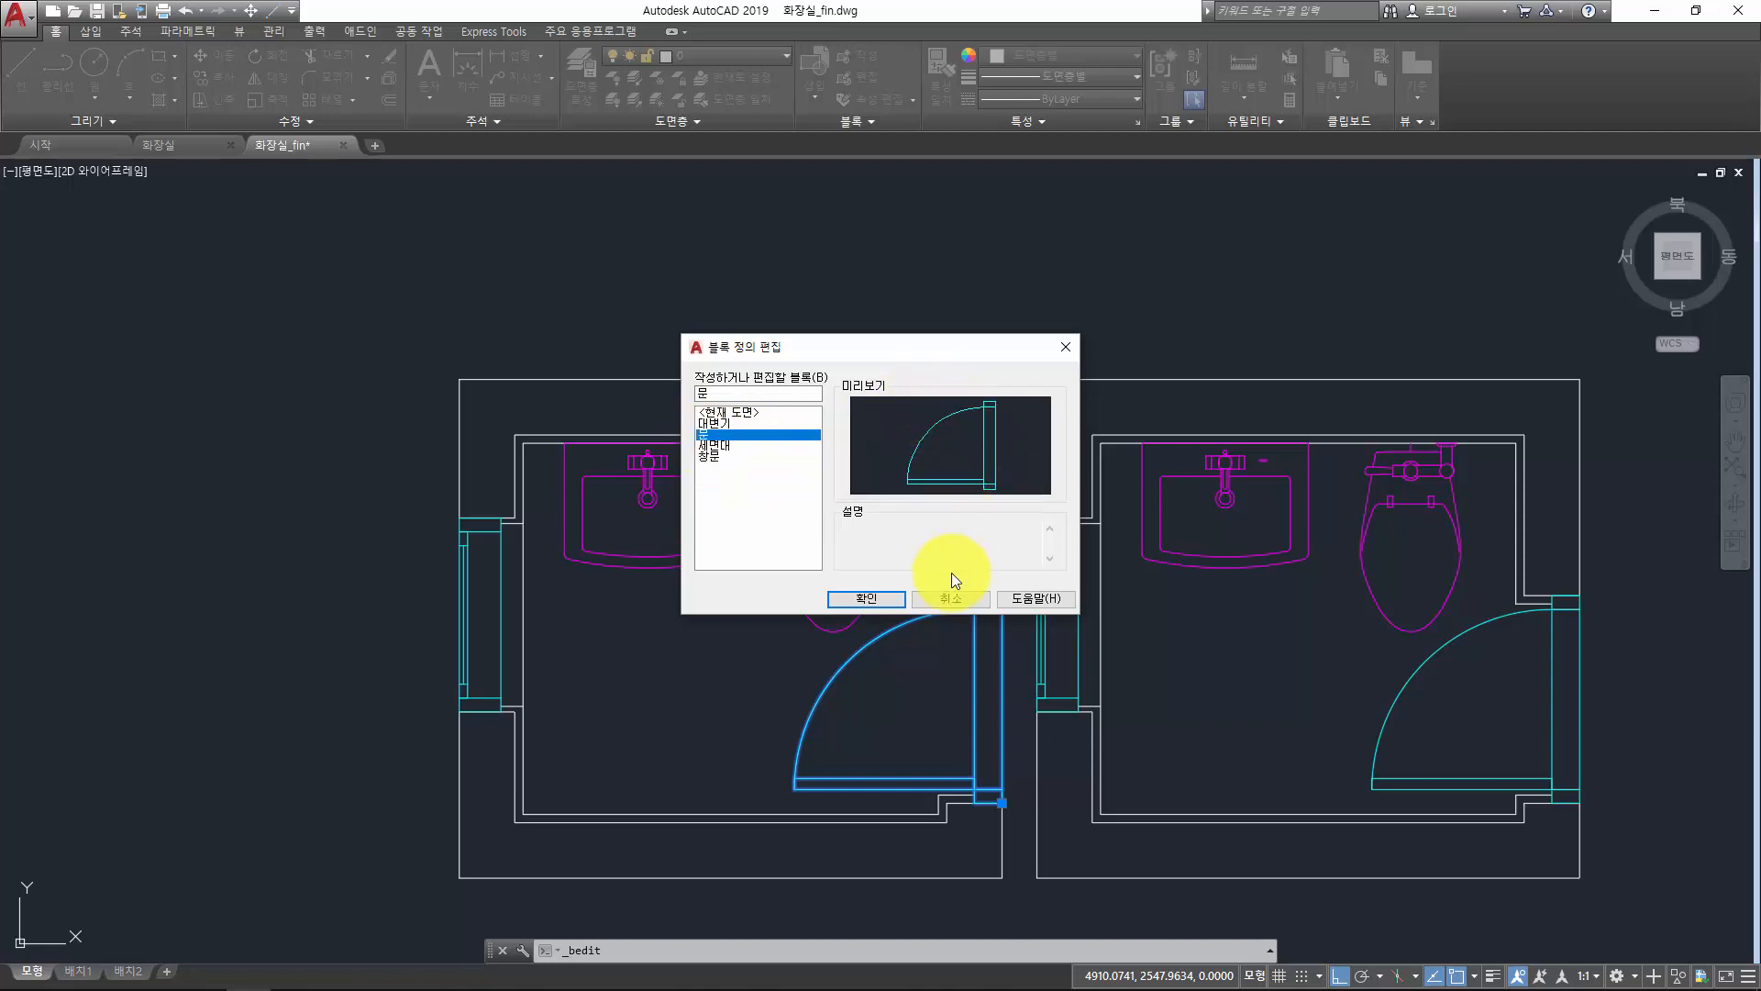
pyautogui.click(950, 598)
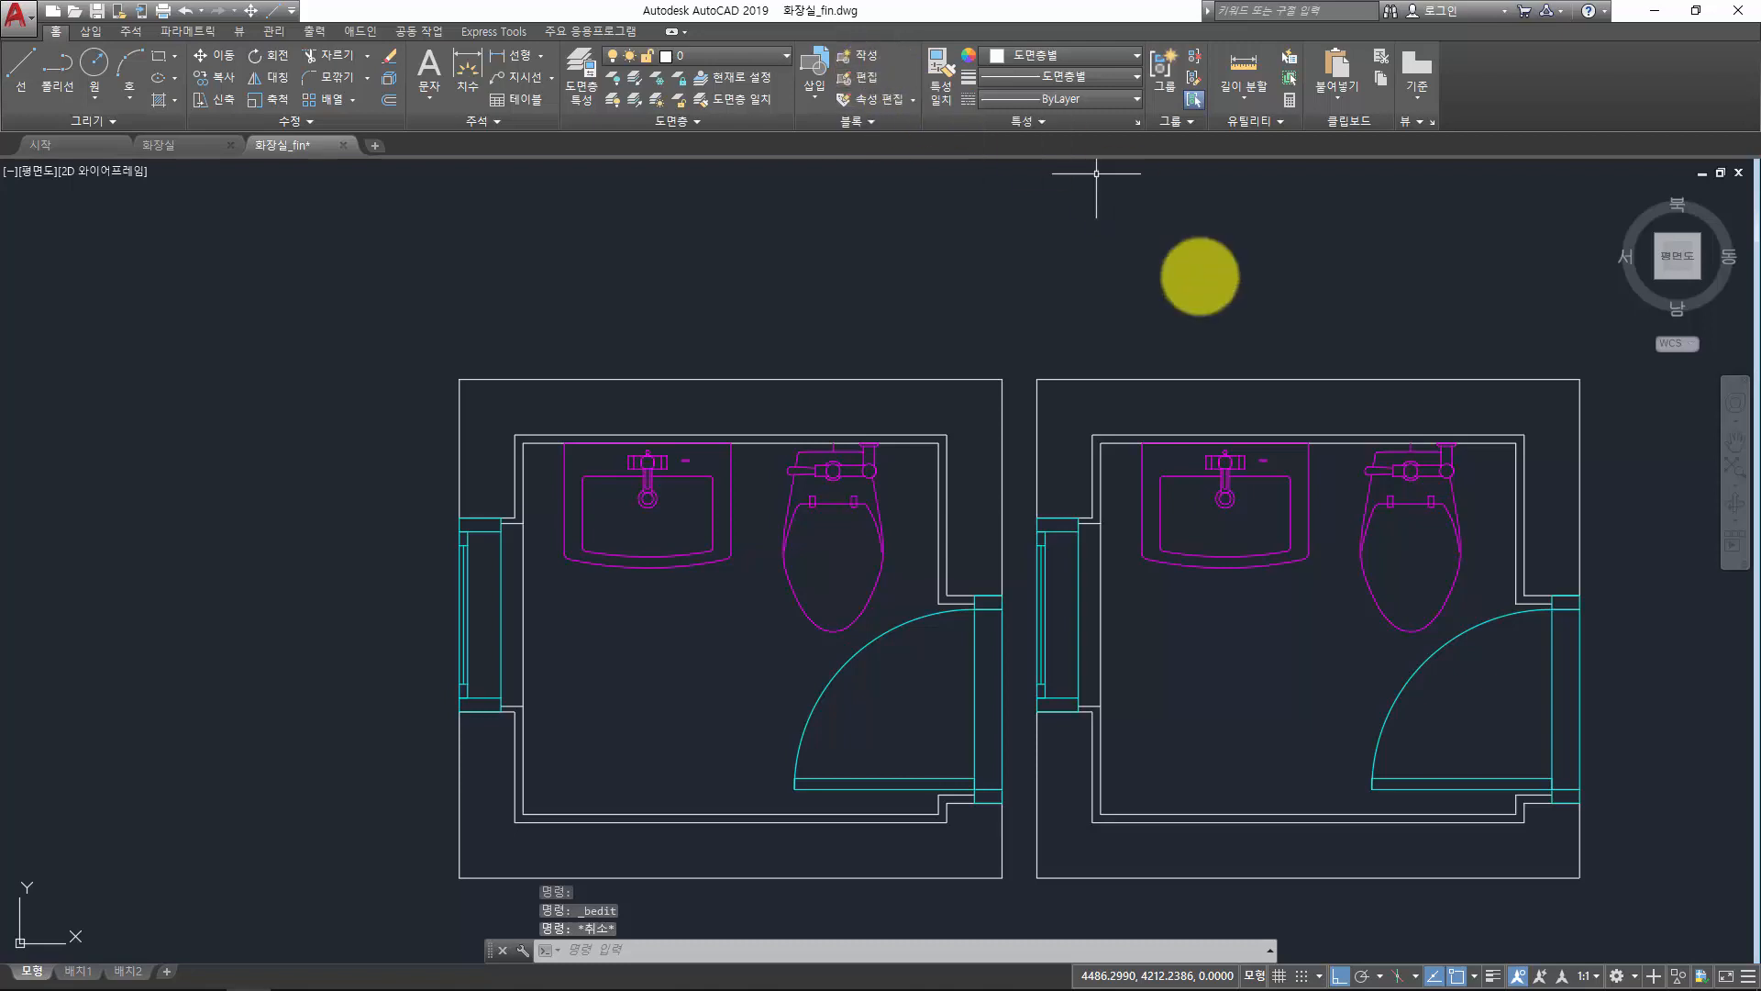
# - Open the 세면대 block from the copied plan's washbasin in the Block Editor and close the block authoring palettes
pyautogui.doubleClick(1223, 471)
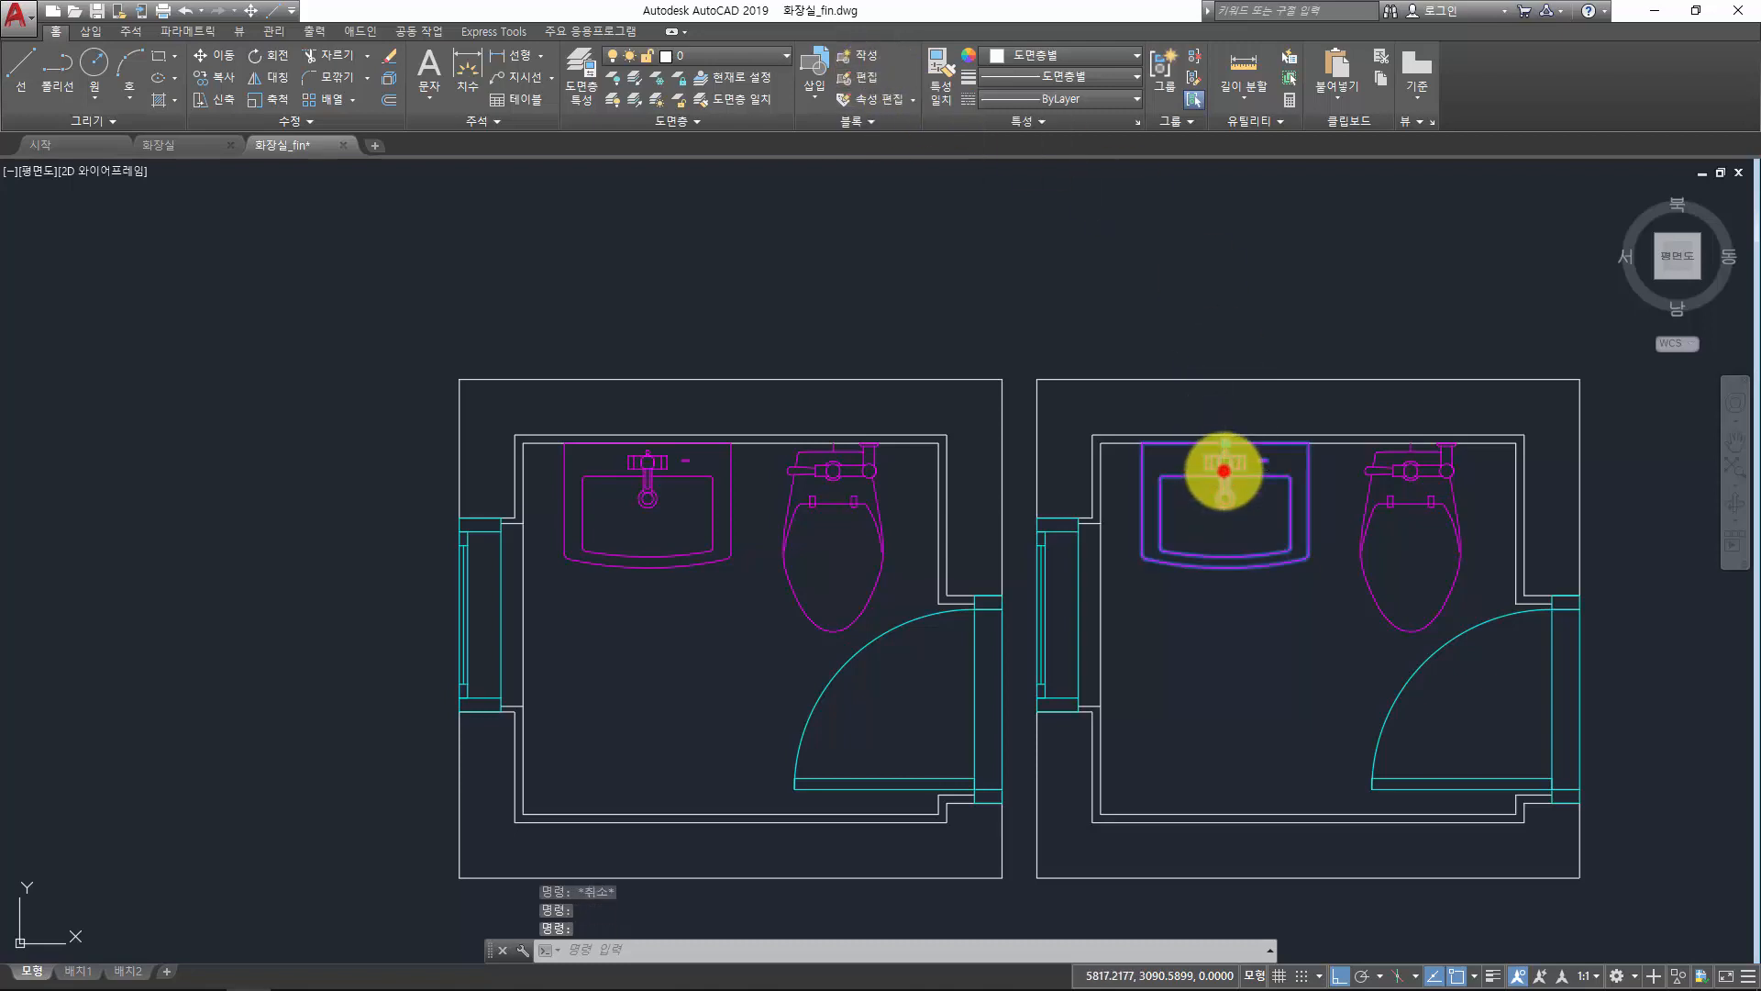
pyautogui.doubleClick(1224, 470)
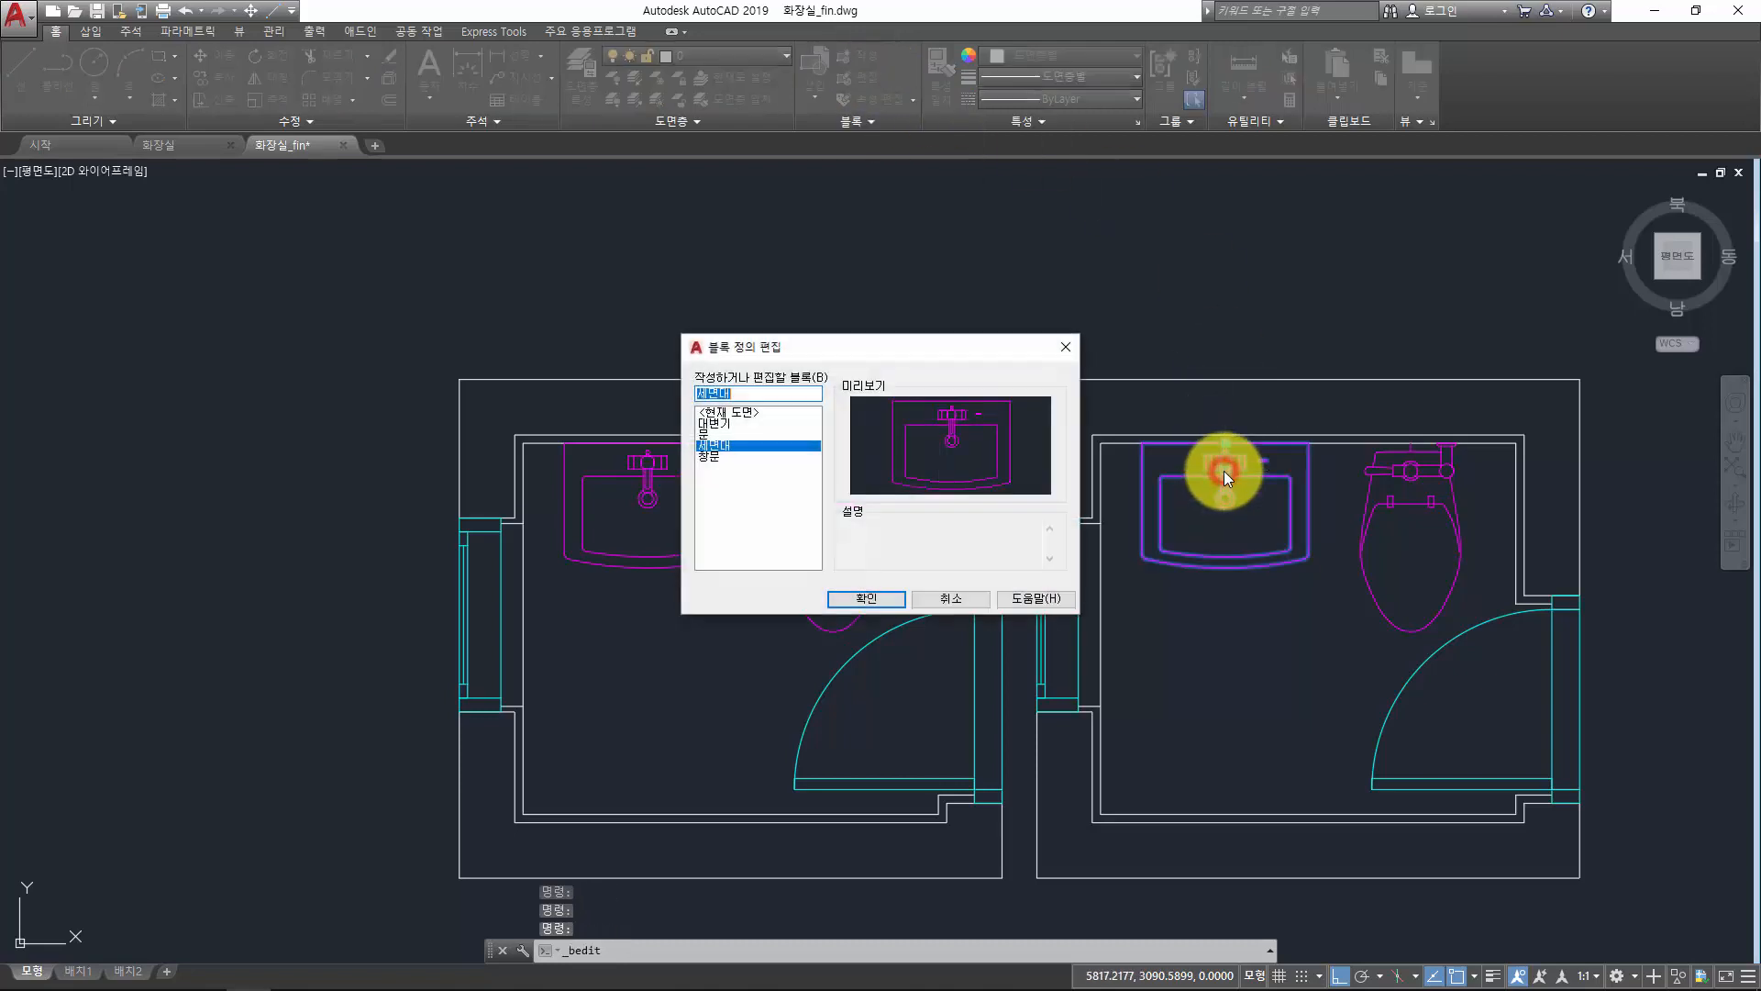
pyautogui.click(855, 599)
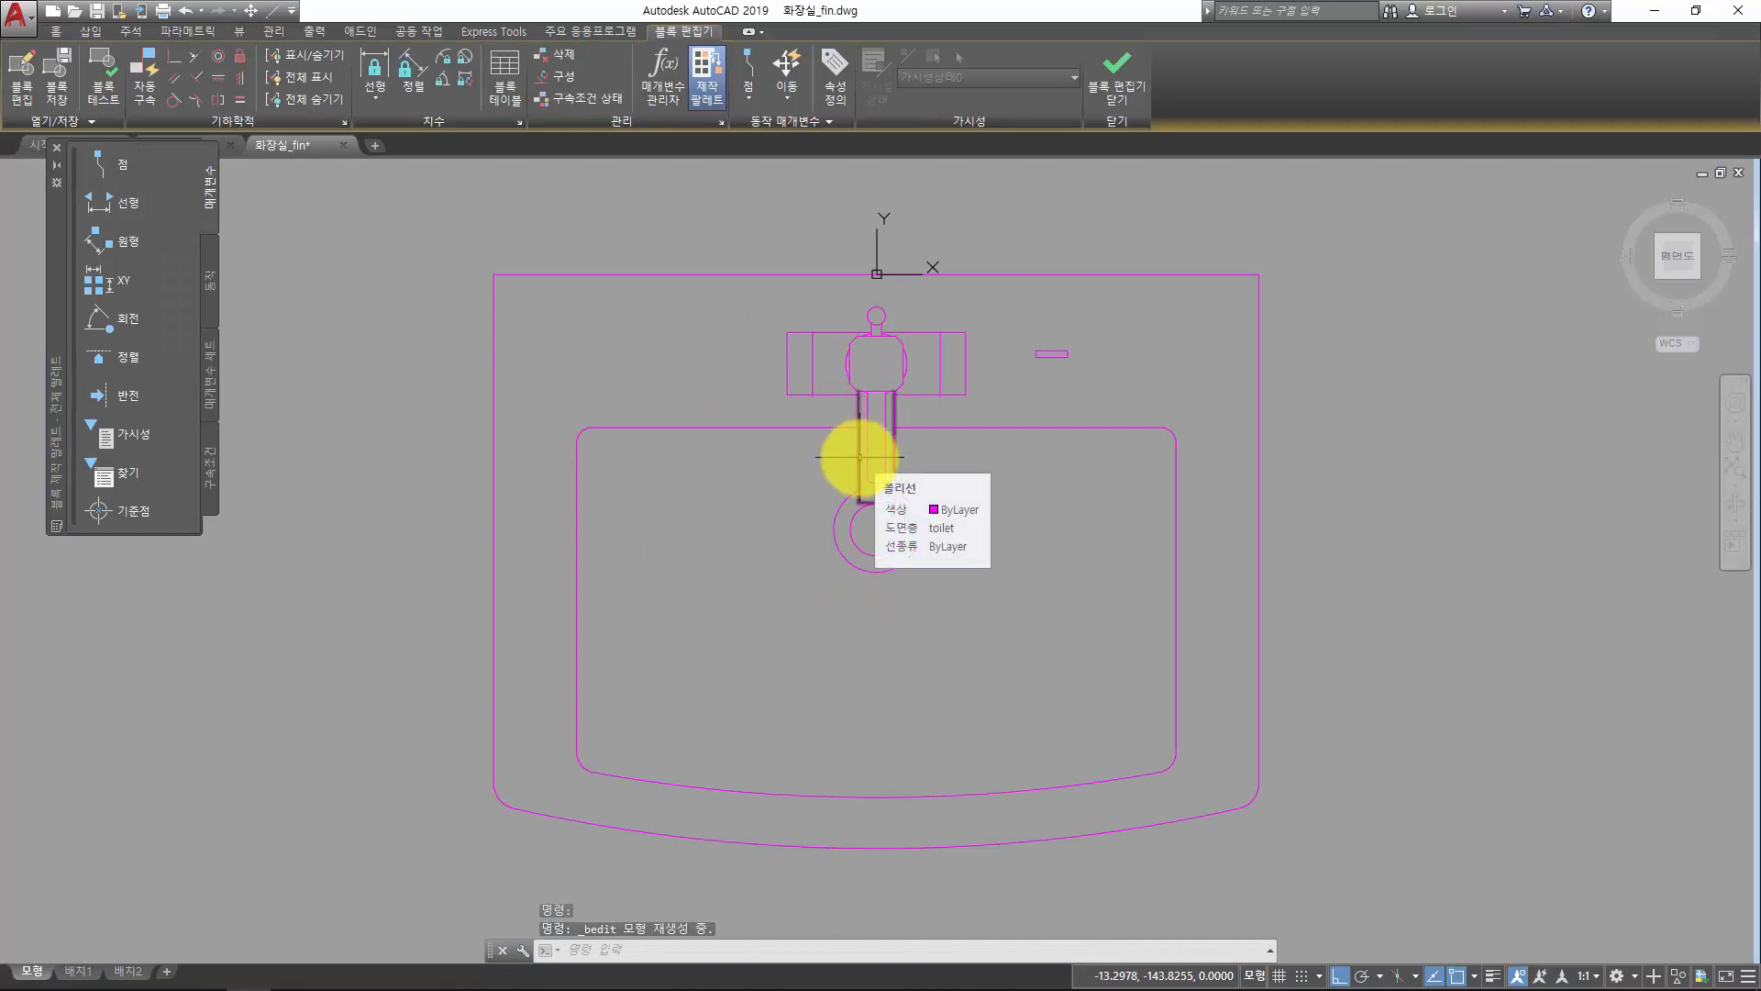
pyautogui.press('Escape')
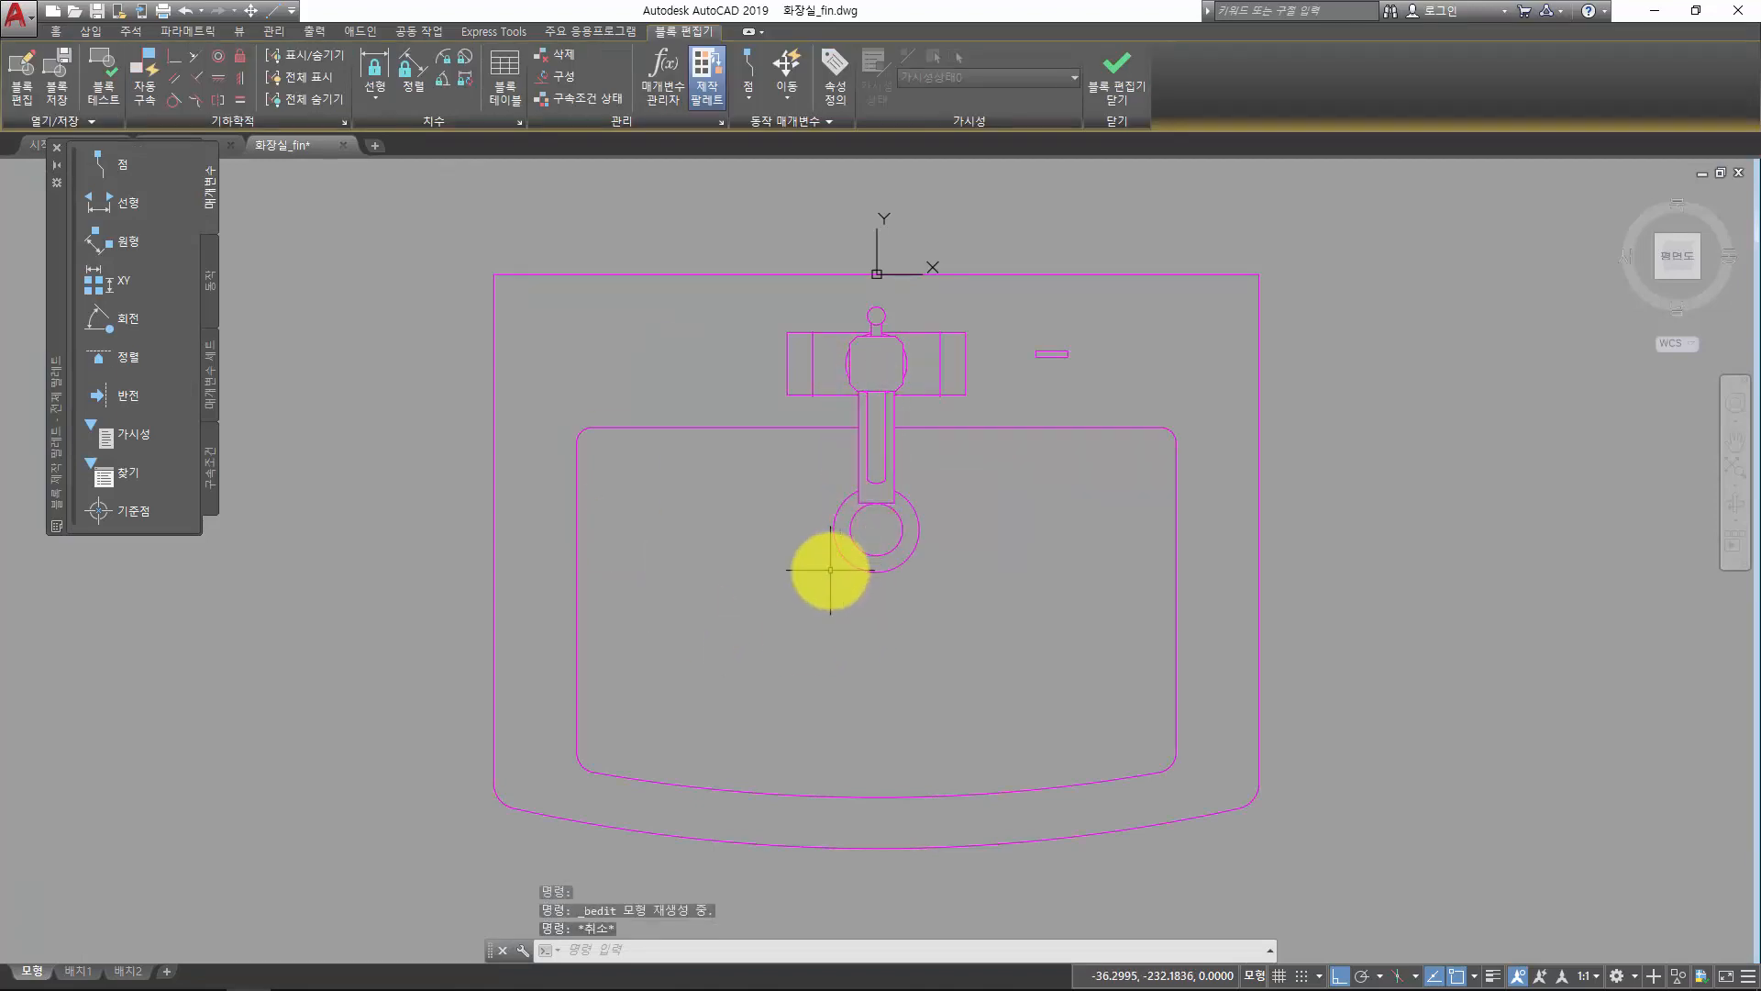
pyautogui.click(55, 147)
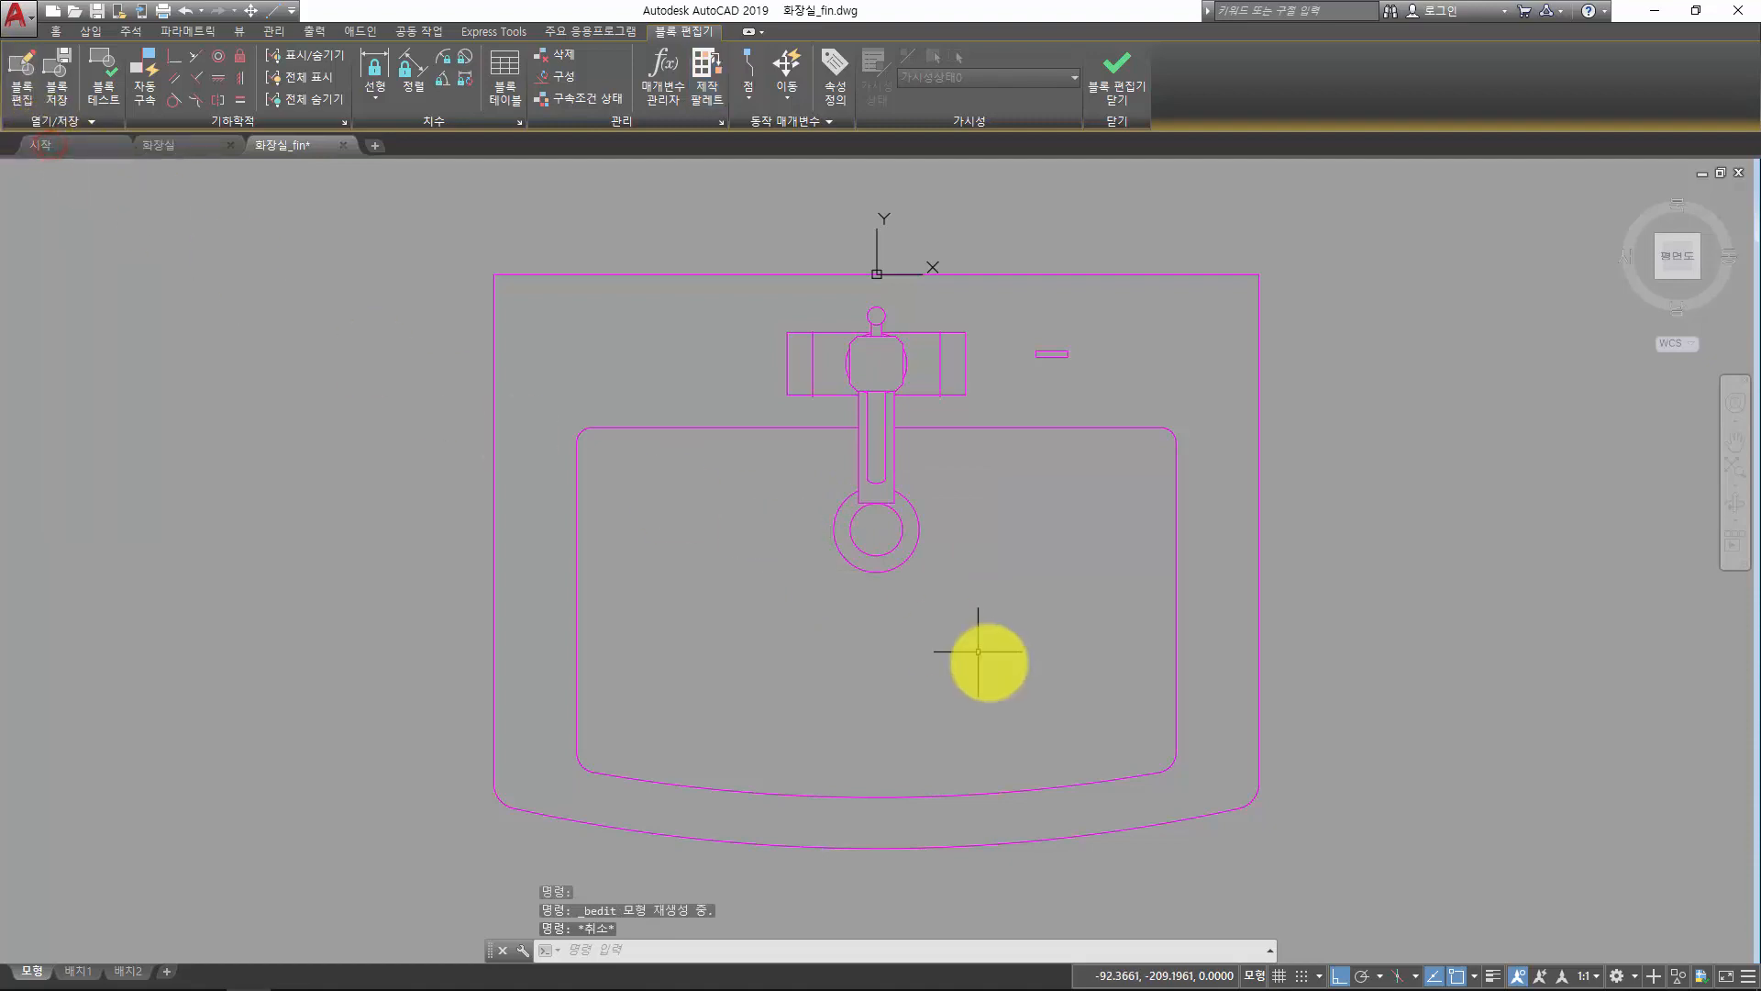
pyautogui.press('Escape')
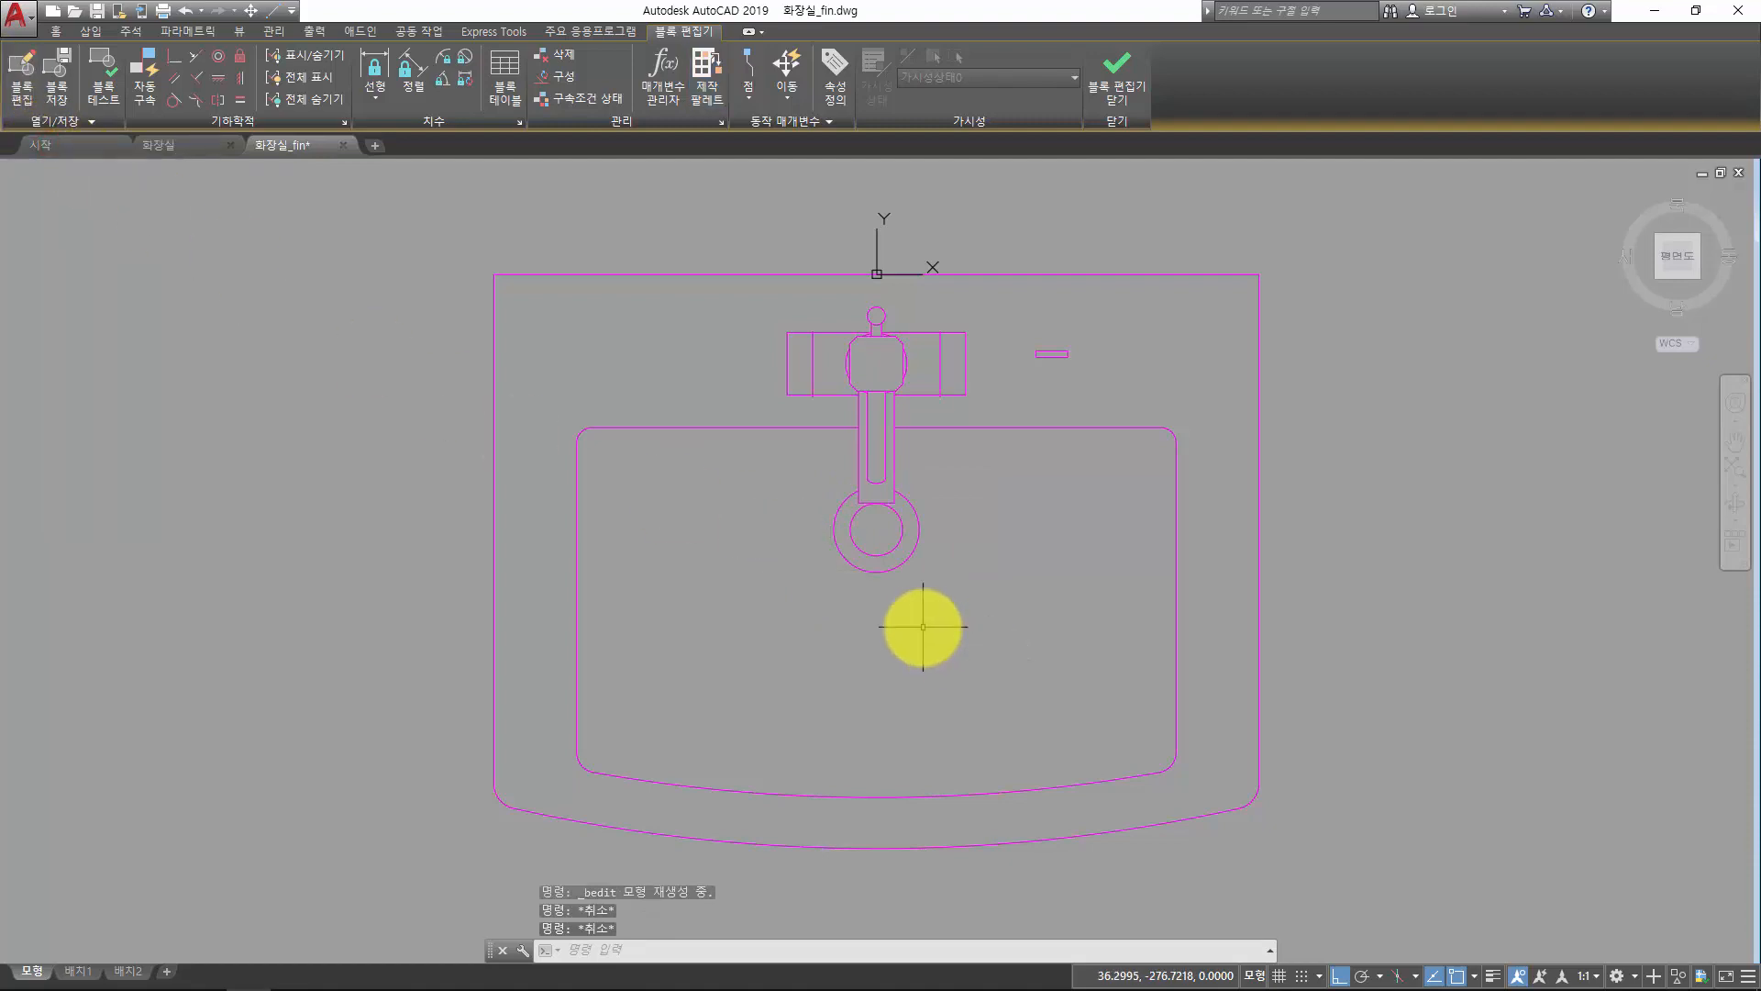
pyautogui.press('Escape')
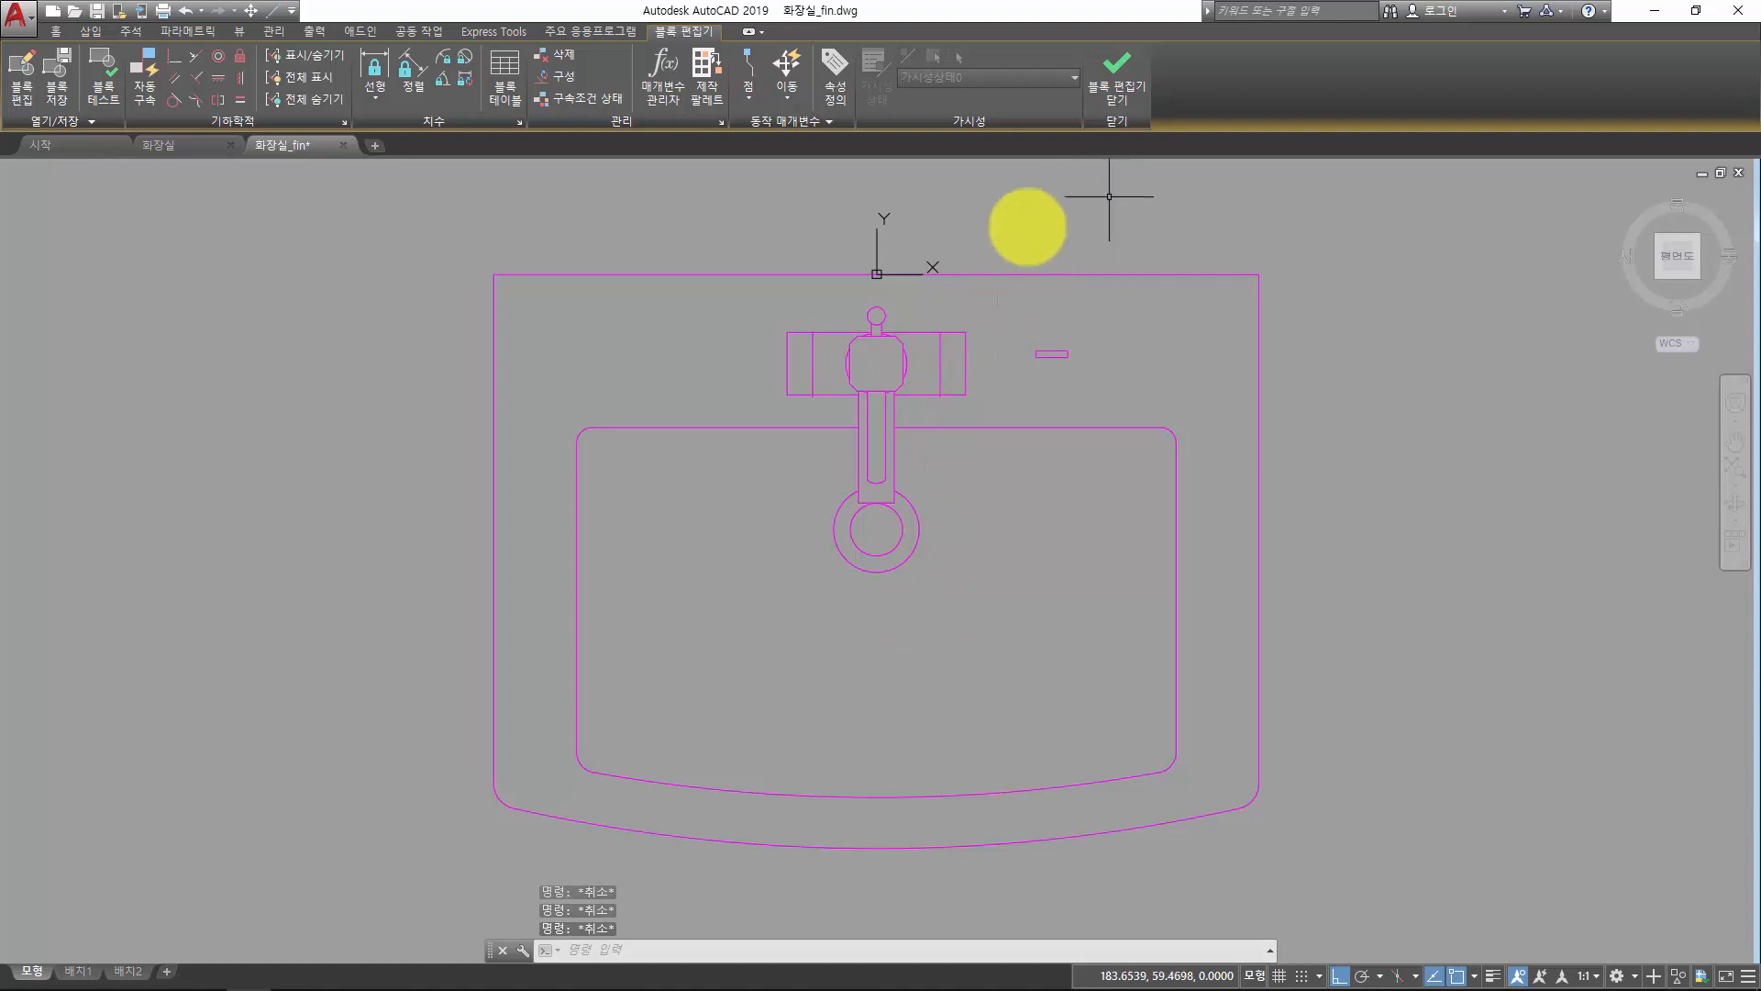
# - Draw a circle inside the washbasin bowl, centred just below the faucet spout
pyautogui.click(58, 33)
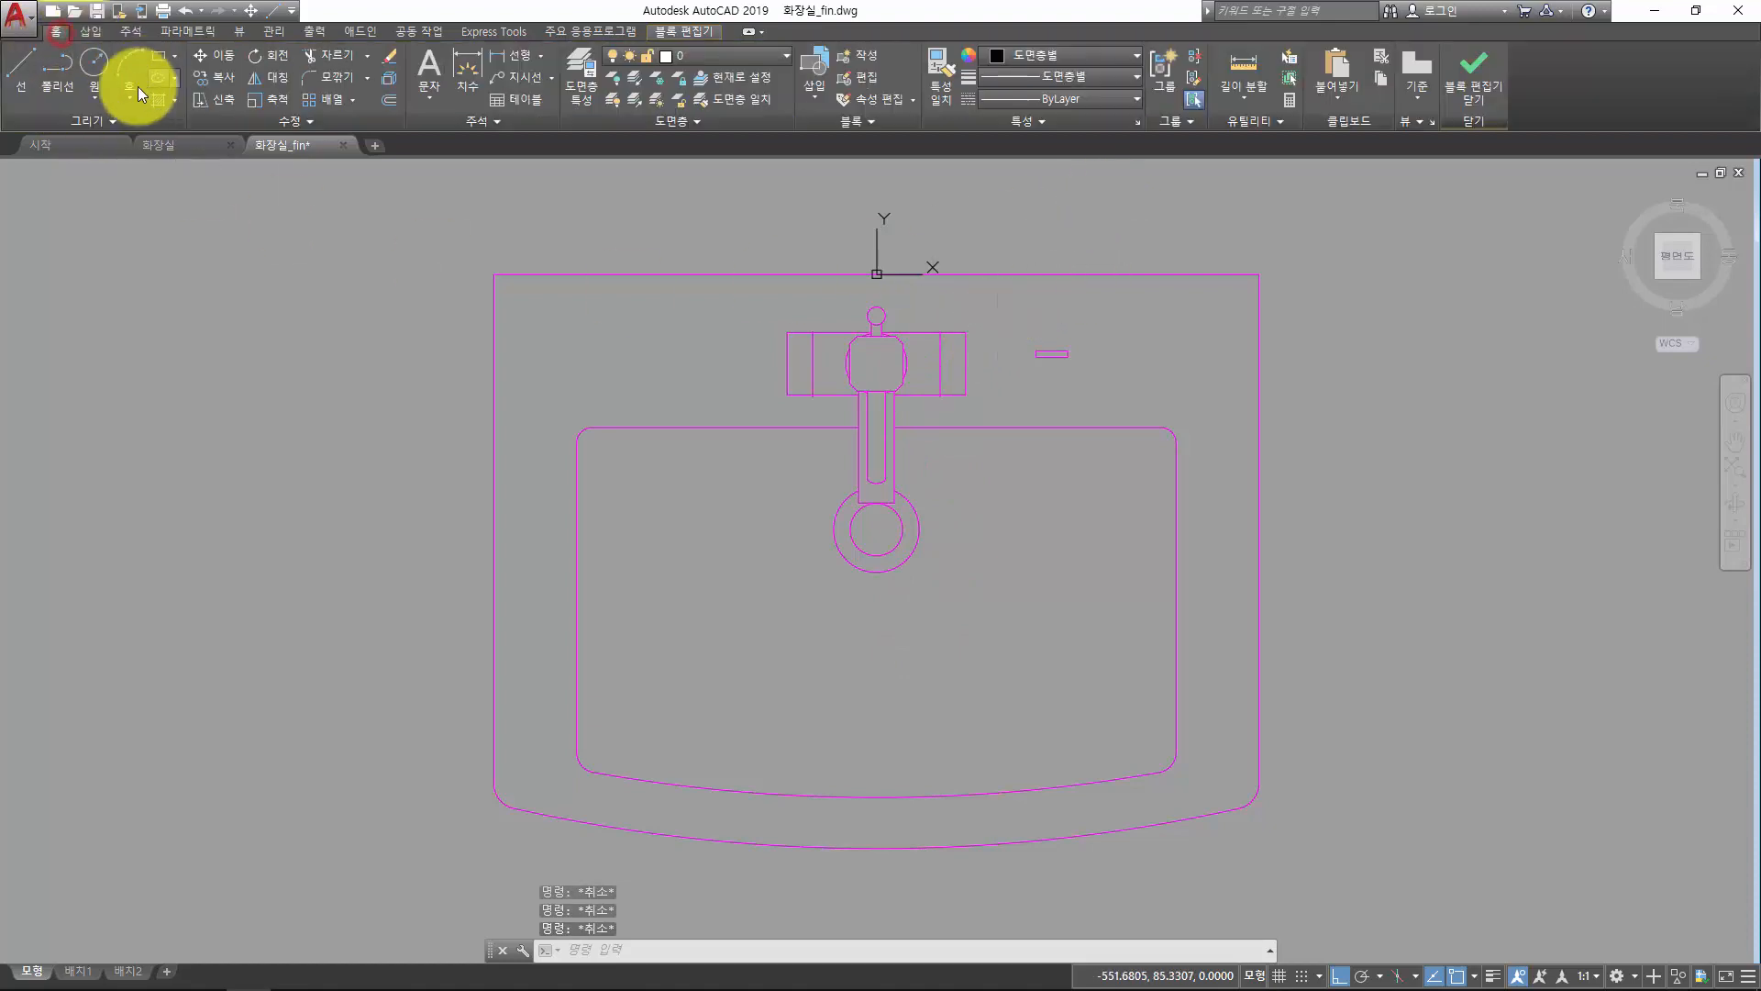
pyautogui.click(96, 66)
pyautogui.click(873, 637)
pyautogui.click(873, 714)
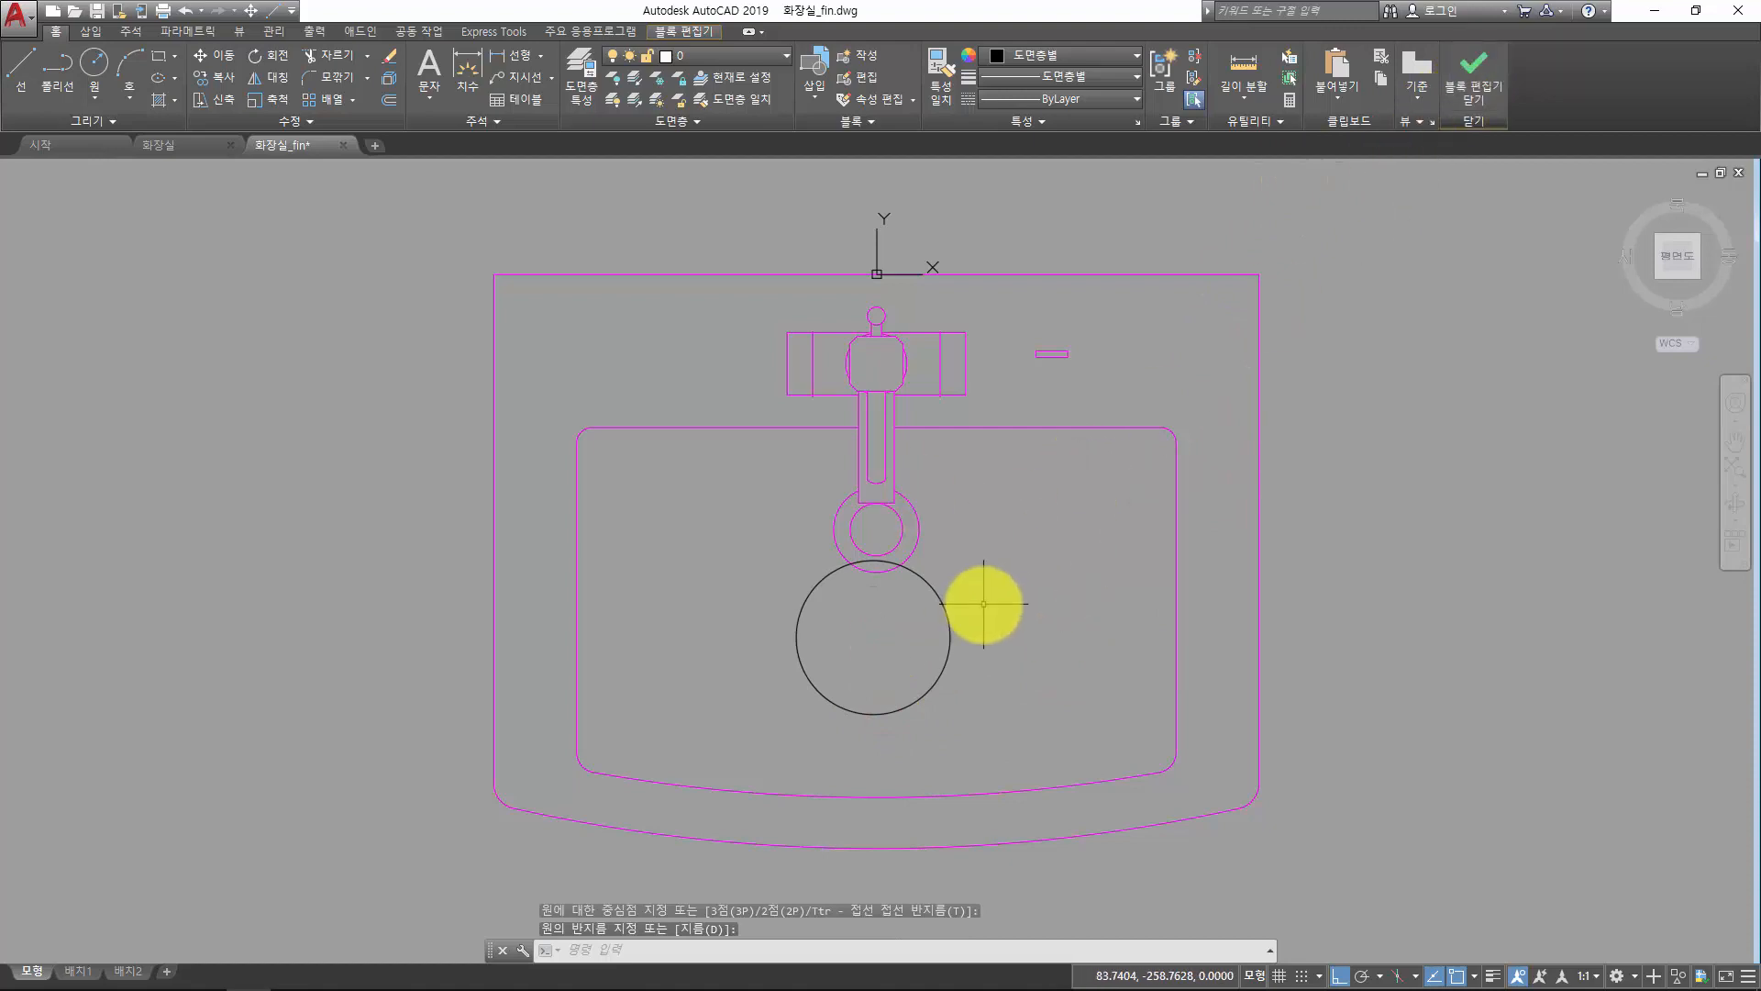
pyautogui.press('Escape')
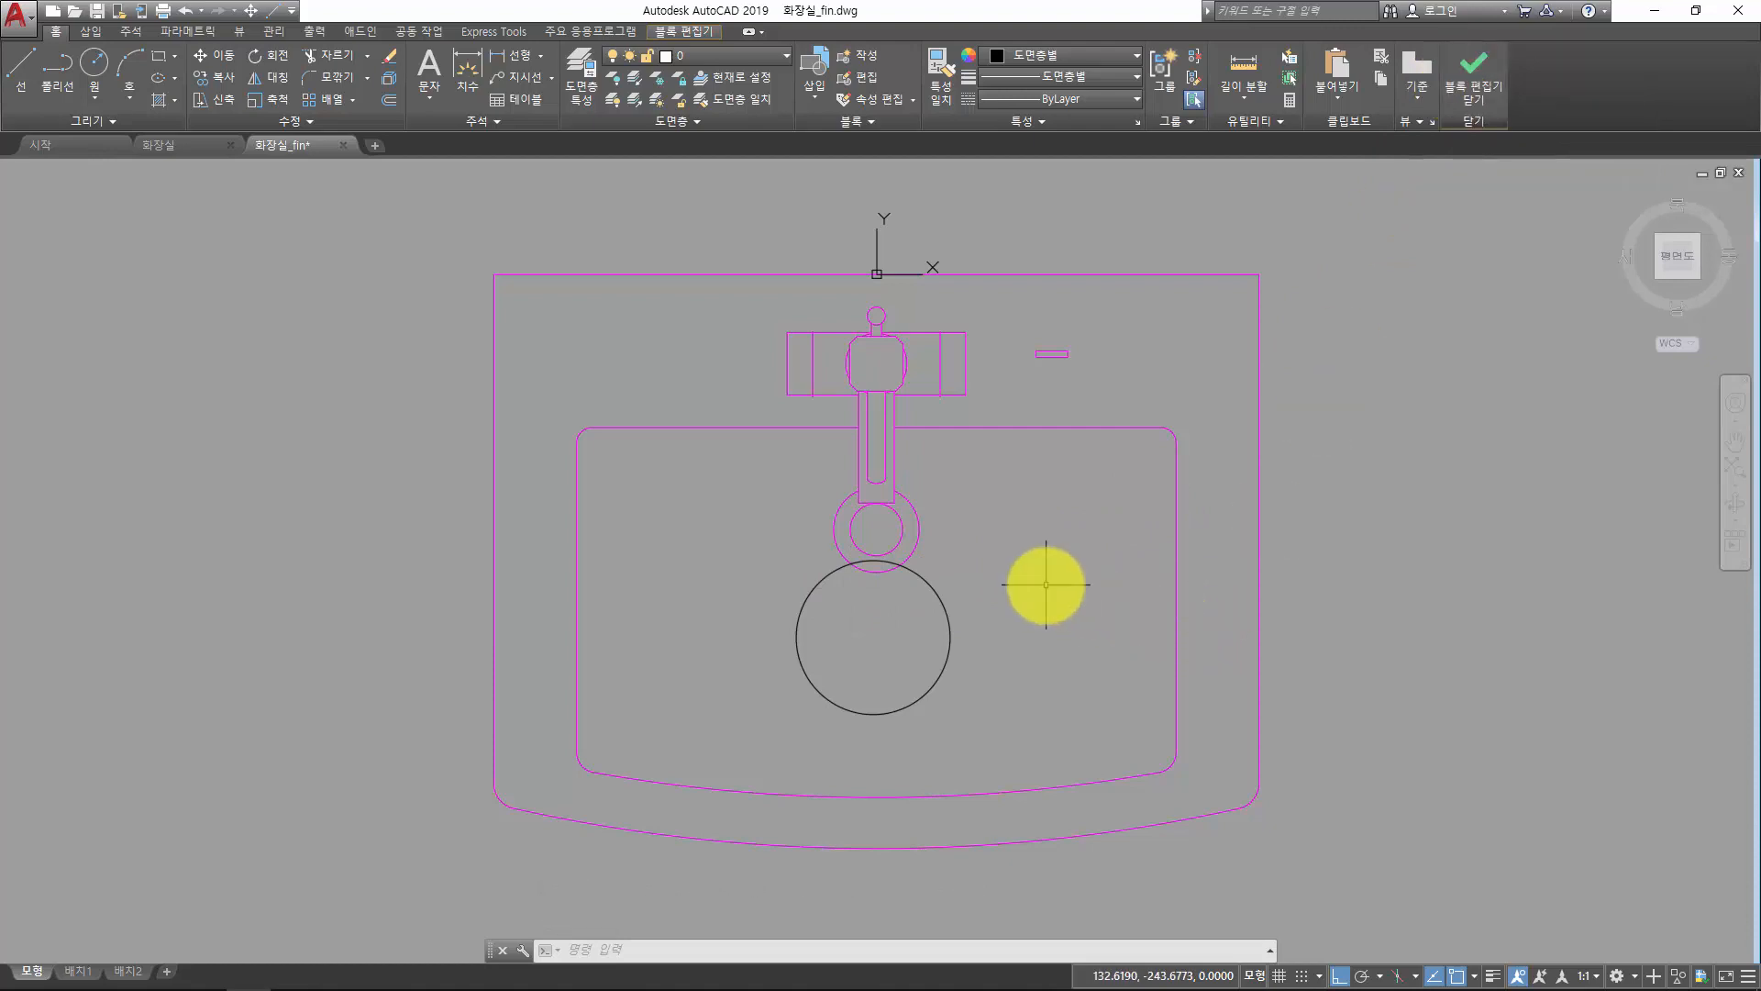
# - Close the Block Editor with BCLOSE and save the changes to the 세면대 block
pyautogui.write('c')
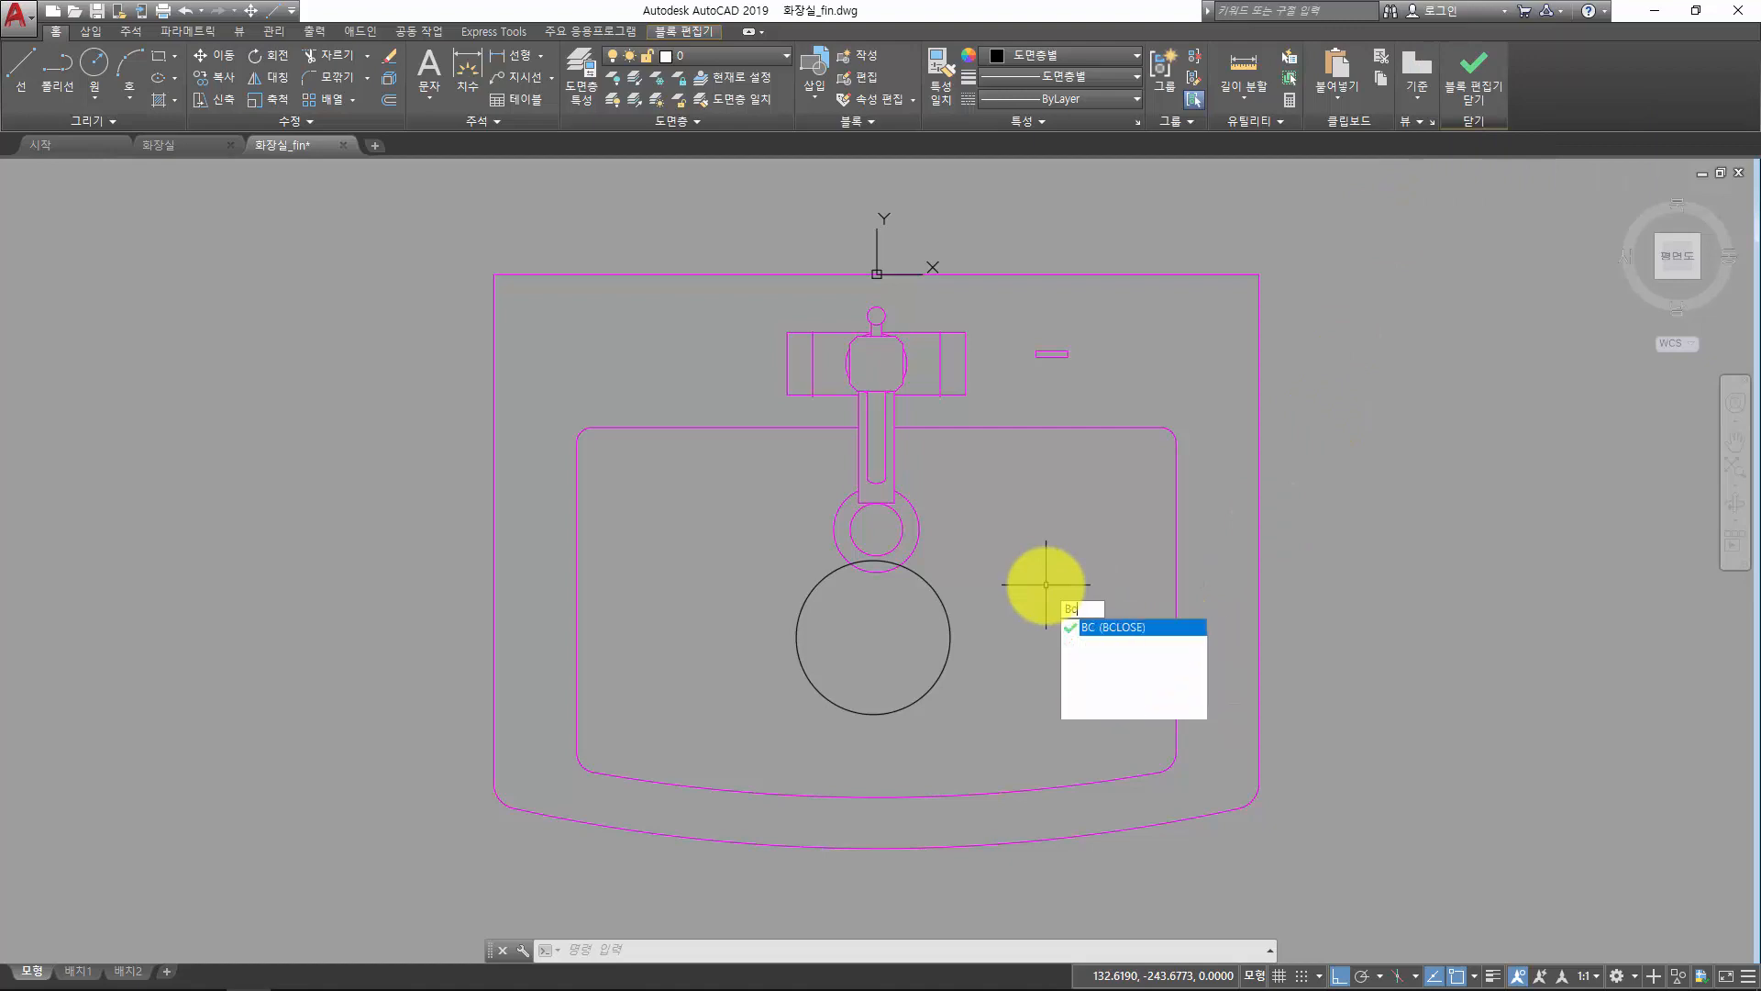
pyautogui.press('Return')
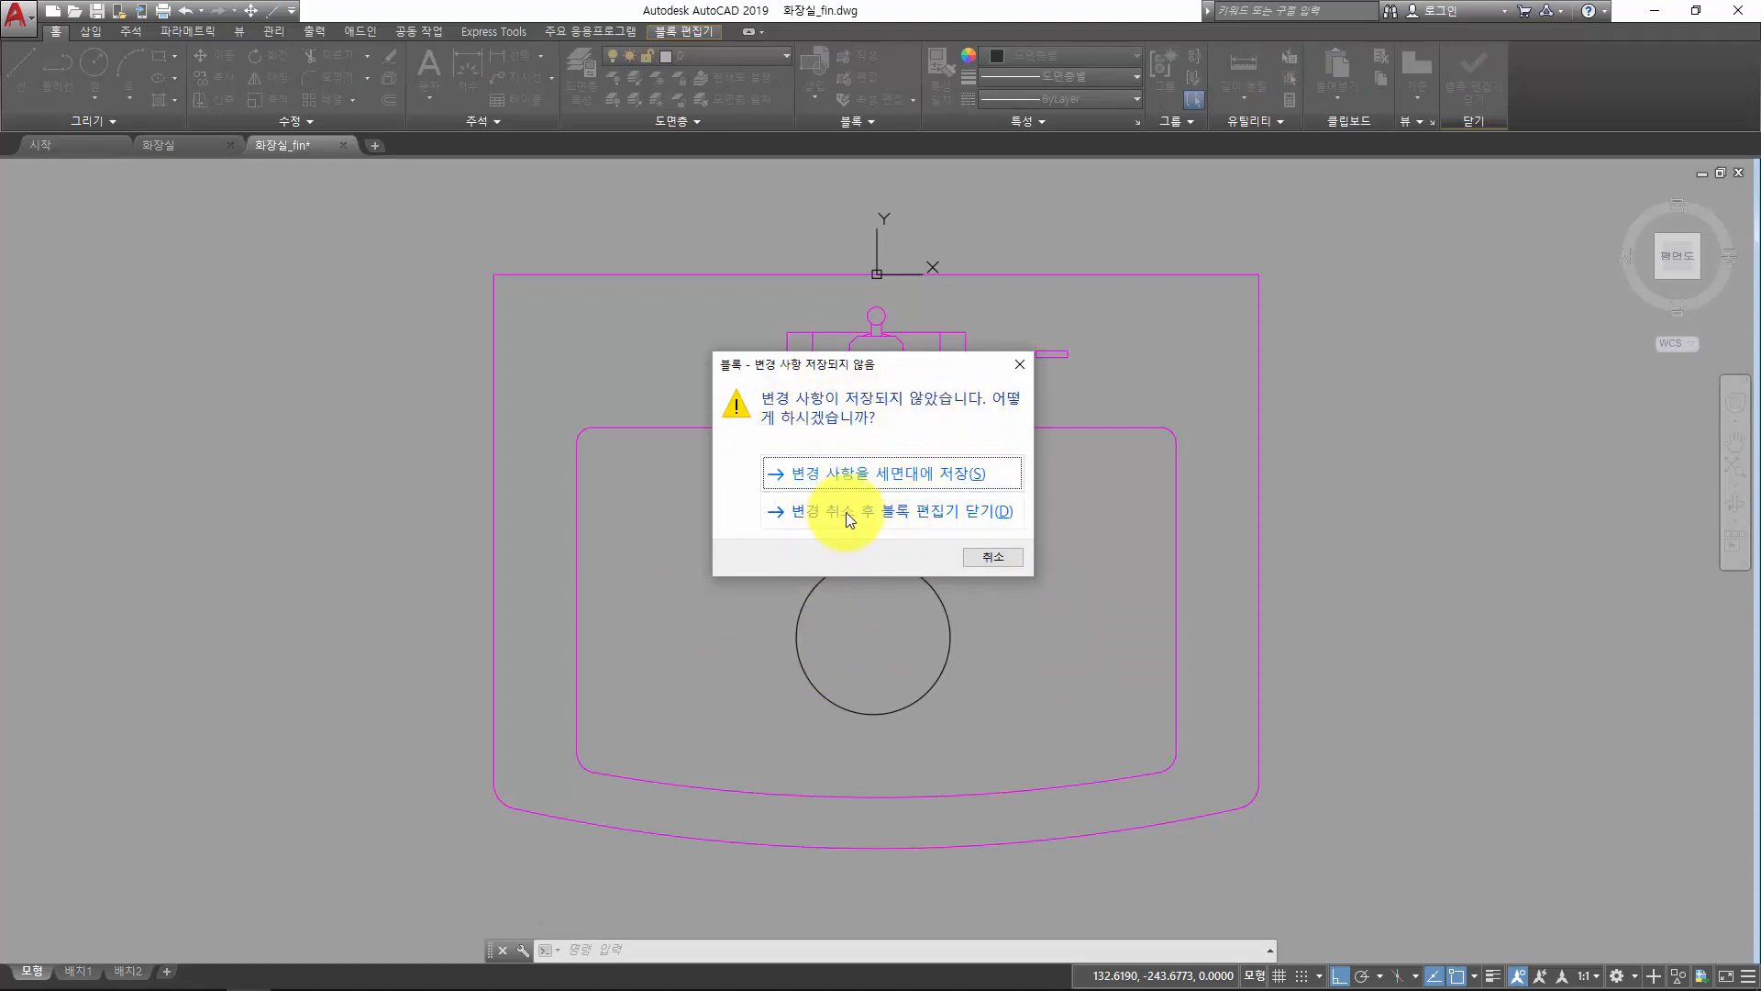
pyautogui.click(855, 465)
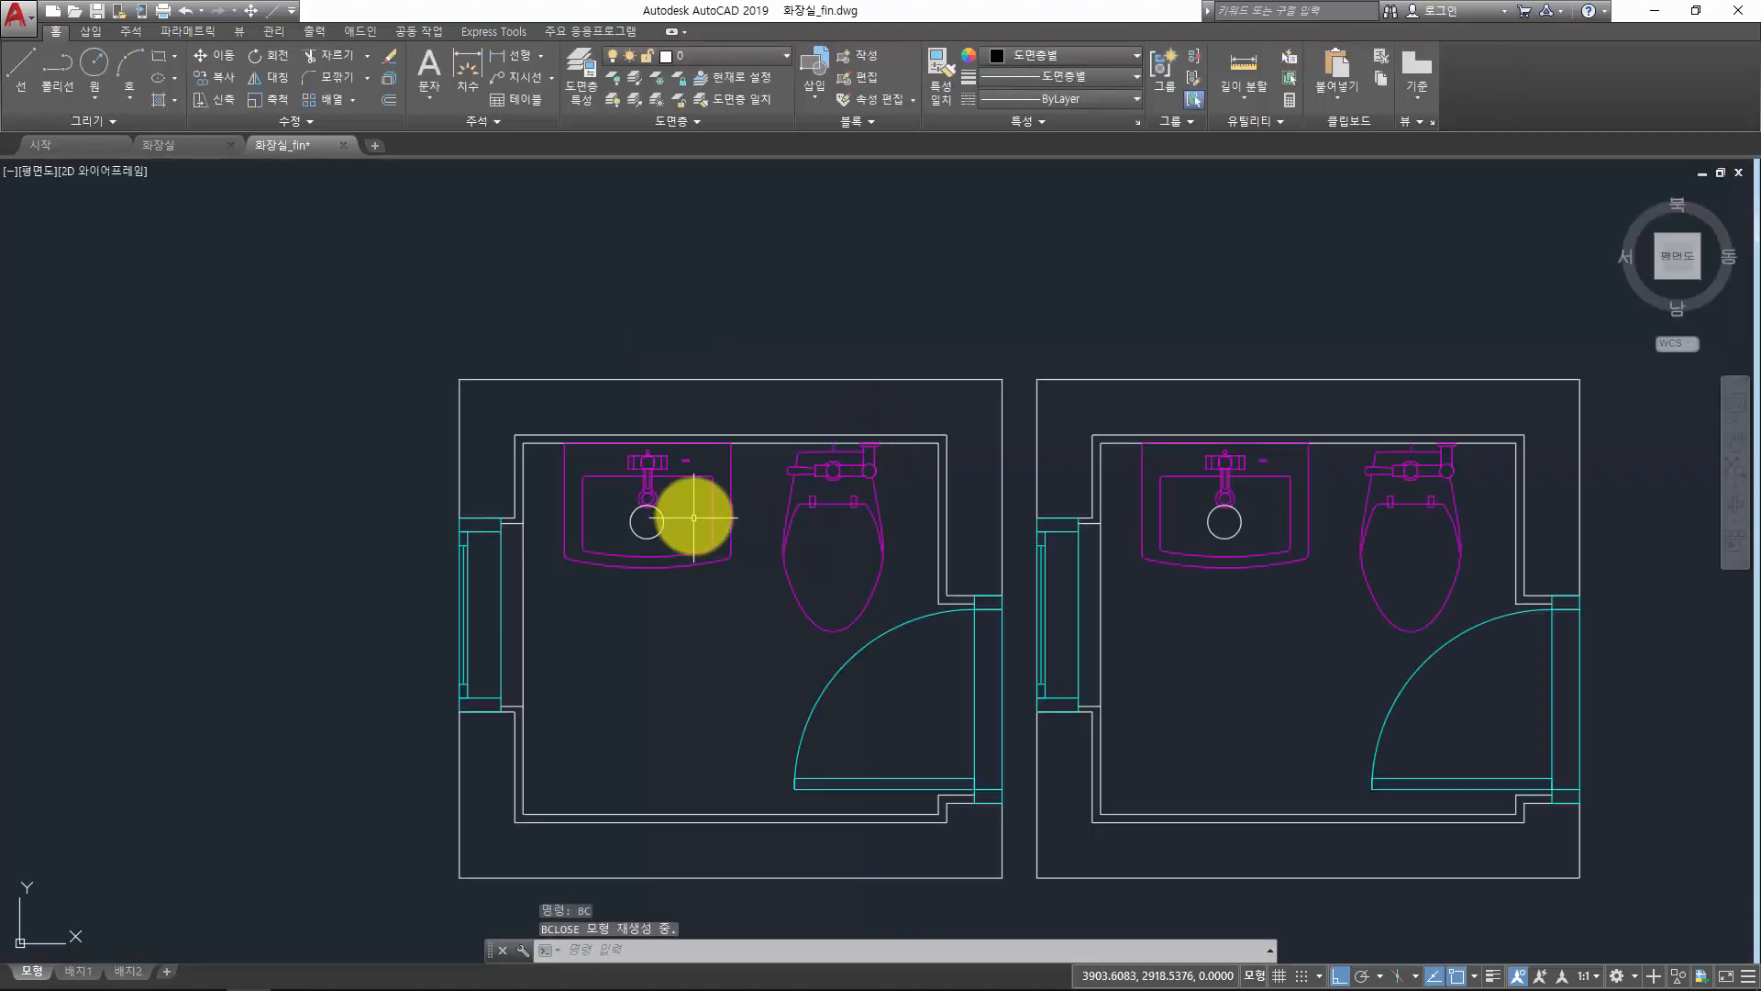
# - Select the washbasin in each bathroom plan to examine how the block edit applies to both instances, and clear the selection
pyautogui.click(660, 506)
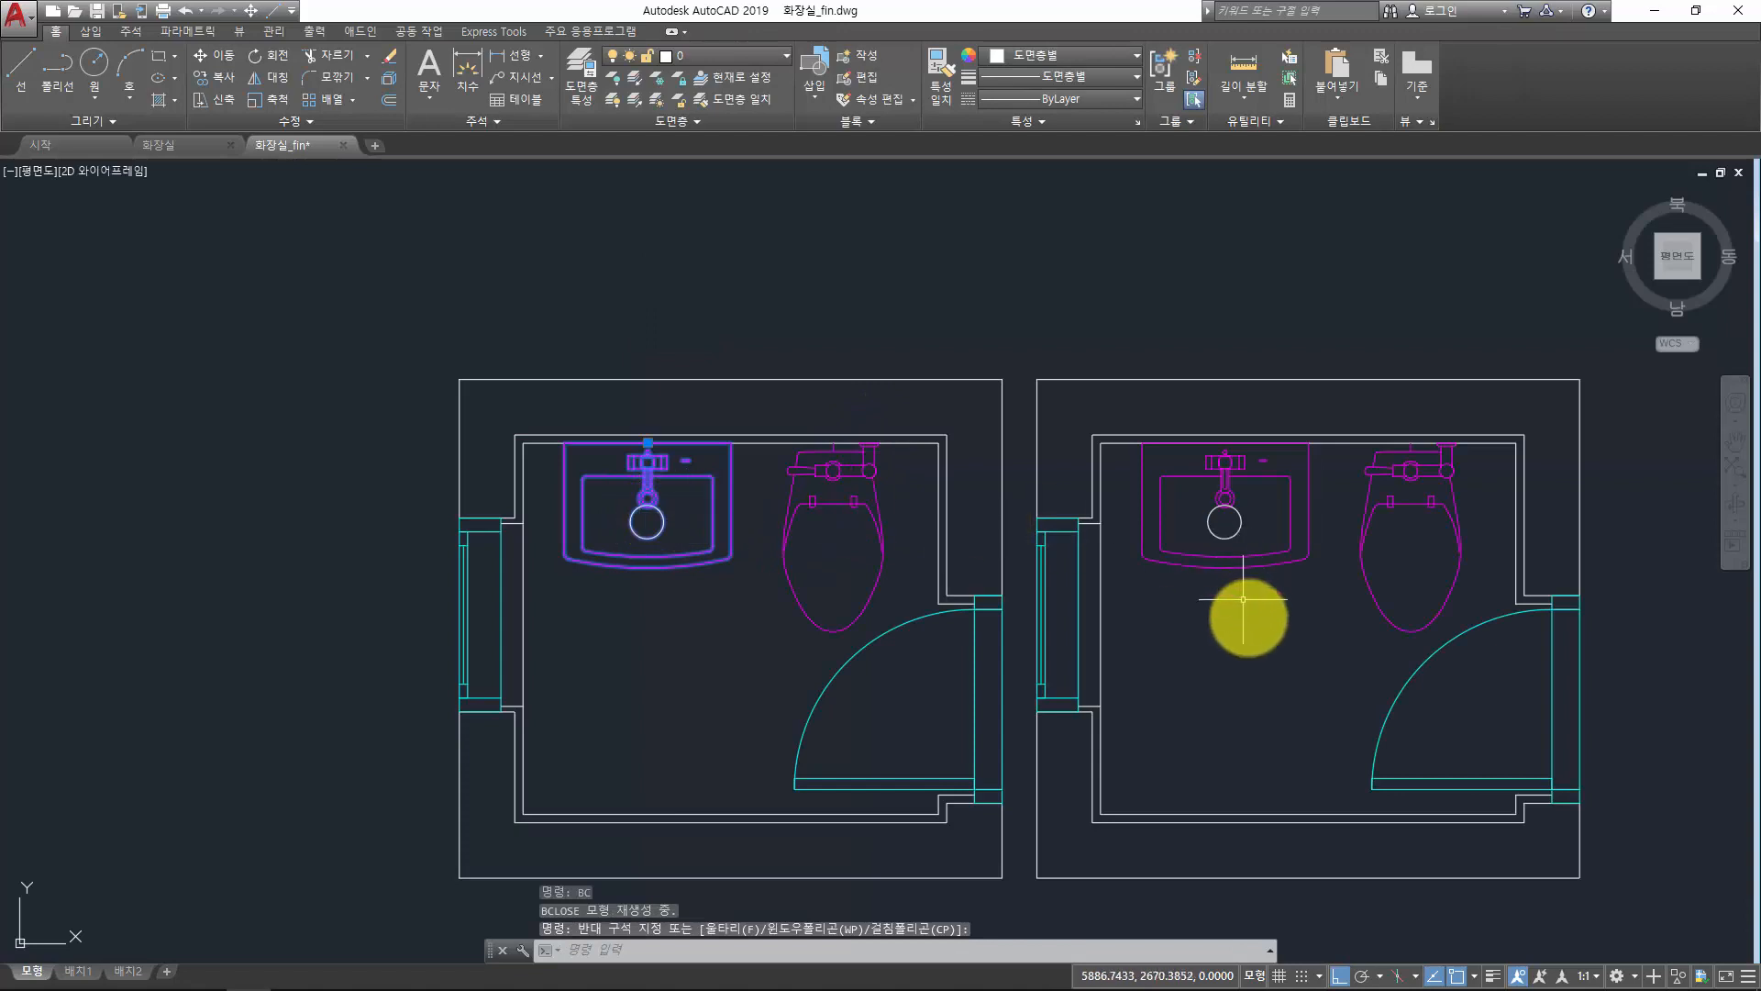
pyautogui.click(655, 581)
pyautogui.click(612, 513)
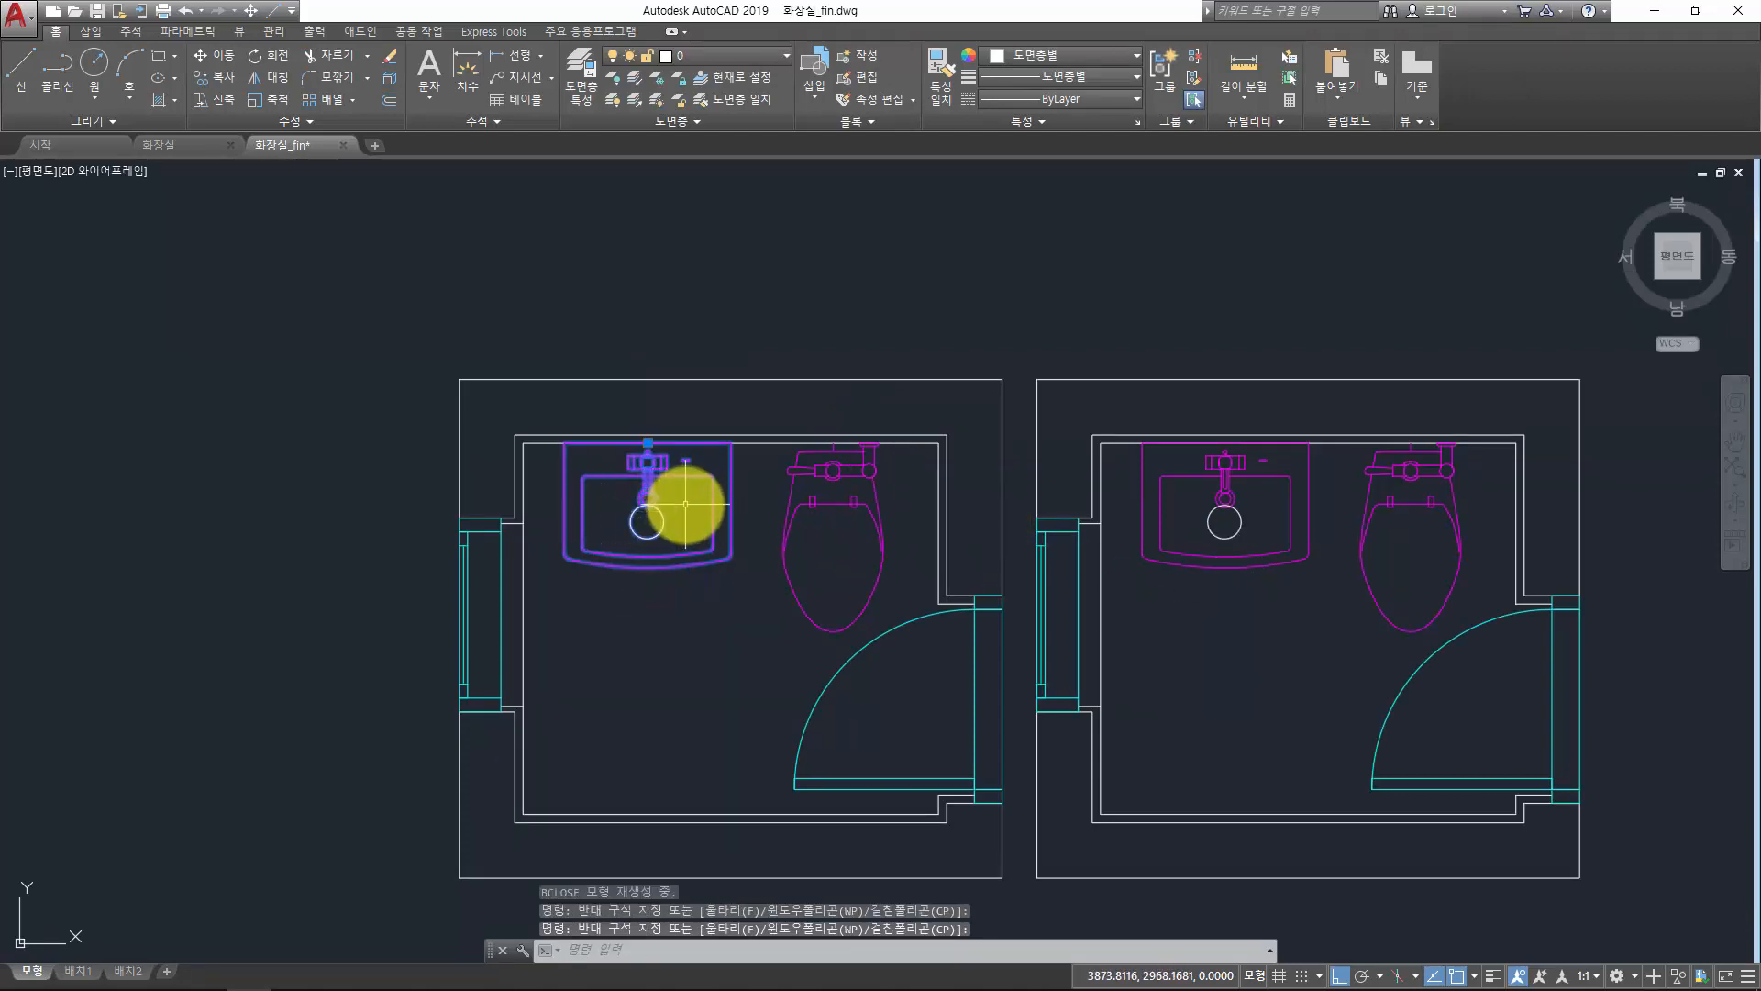
pyautogui.click(1269, 621)
pyautogui.click(1237, 520)
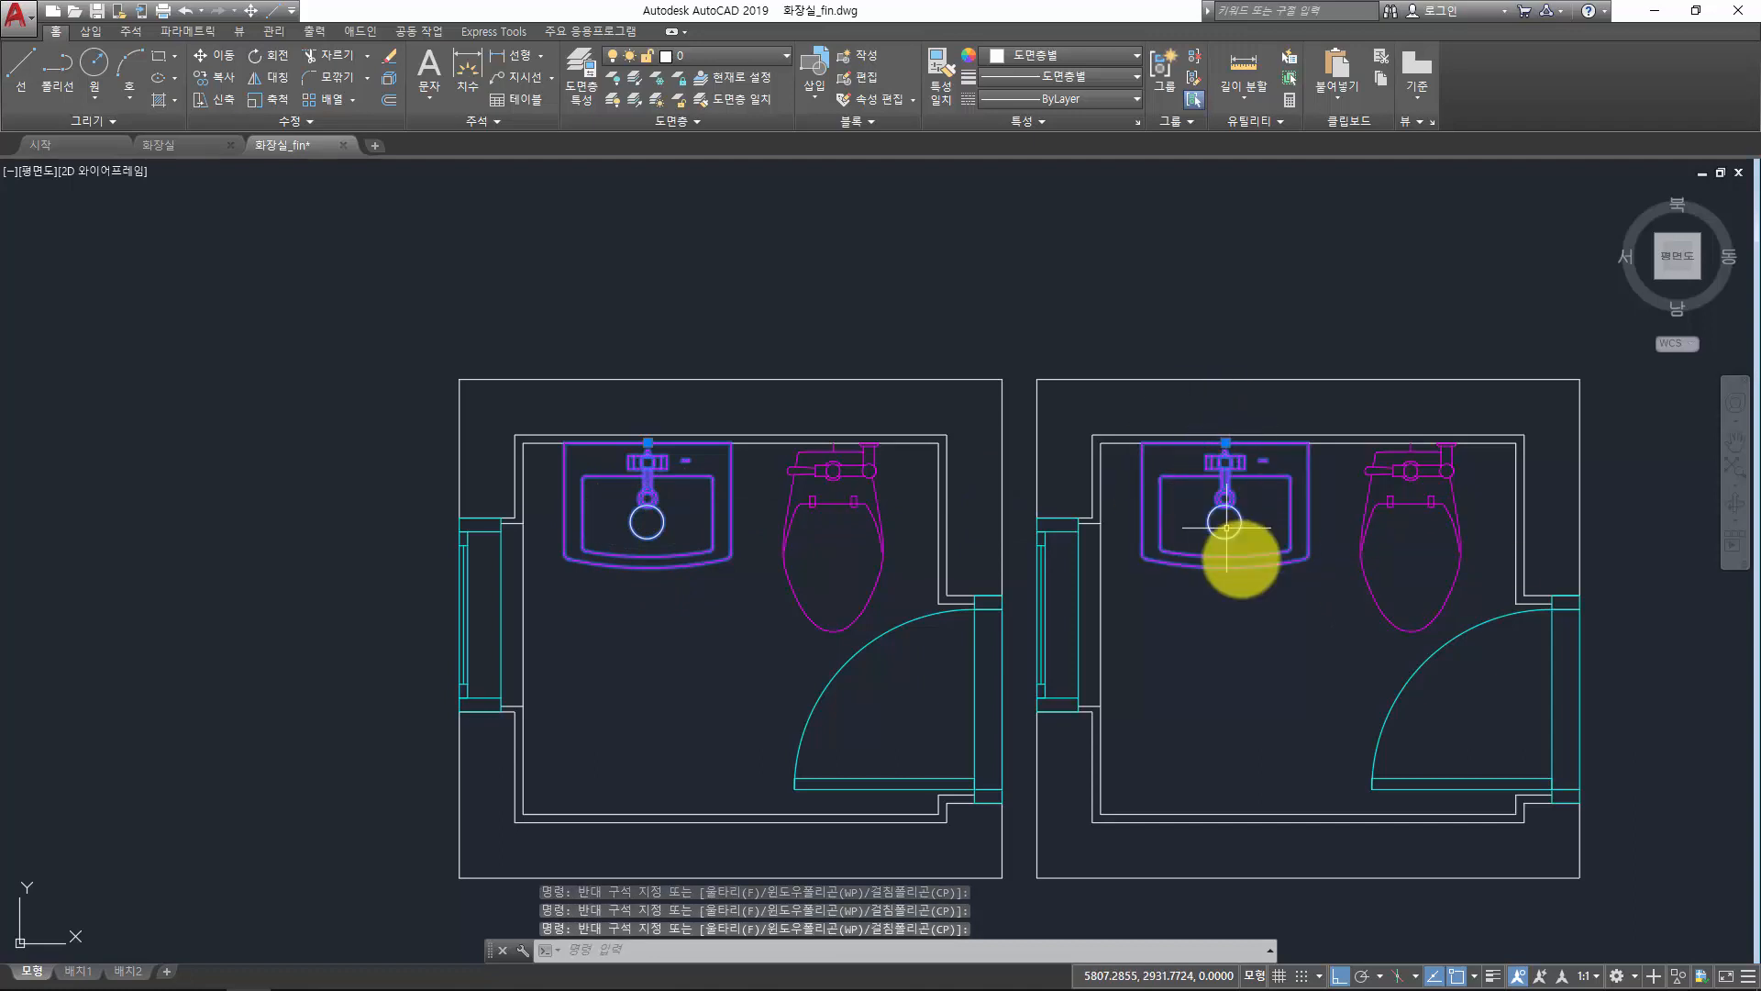
pyautogui.press('Escape')
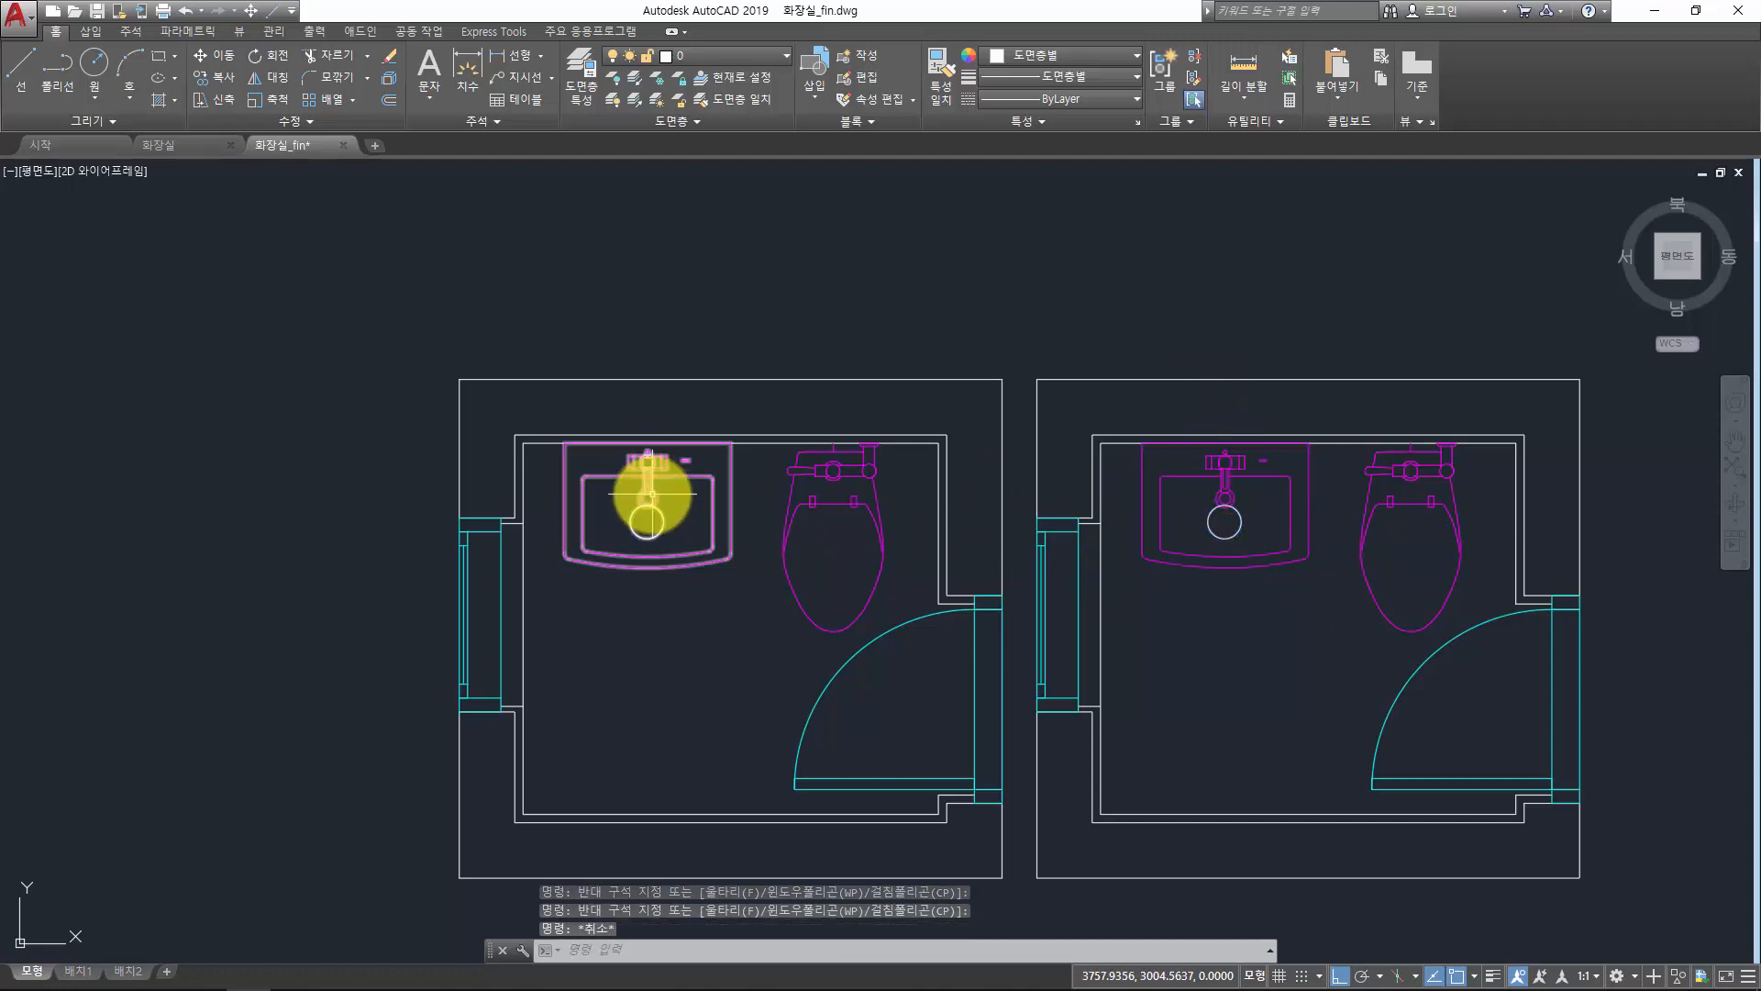
# - Open the original plan's washbasin in the Block Editor and erase the circle below the faucet spout
pyautogui.doubleClick(653, 496)
pyautogui.click(862, 596)
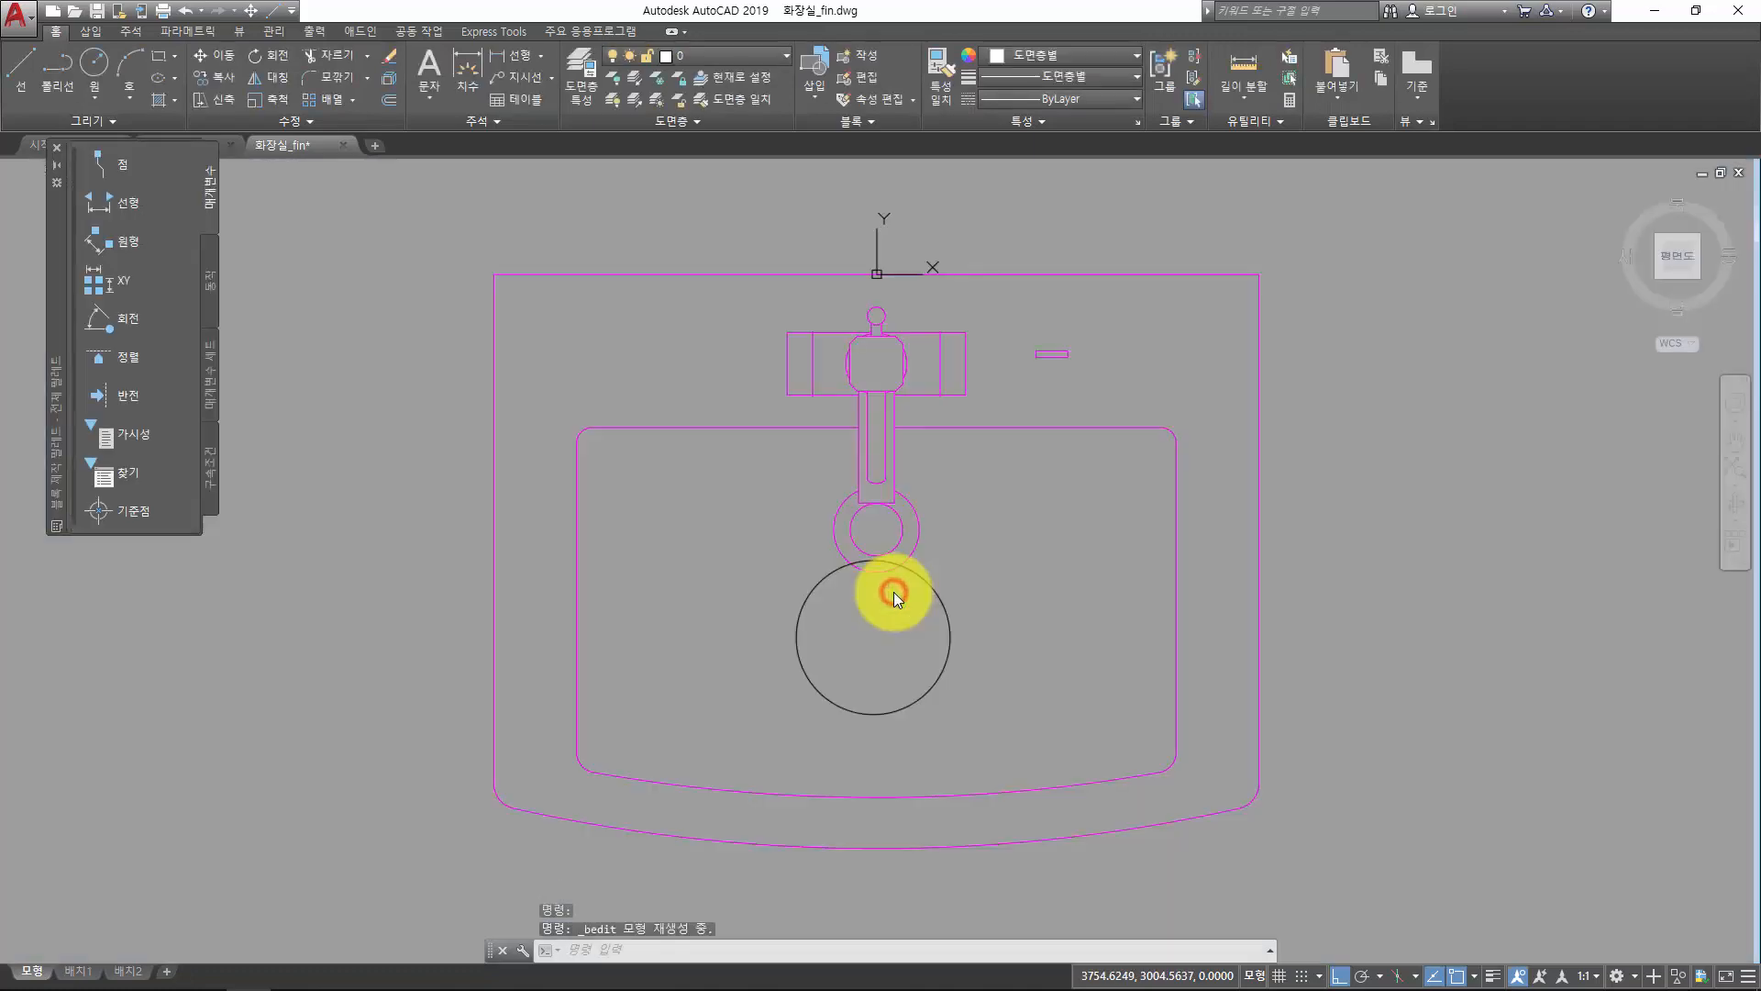
pyautogui.press('Escape')
pyautogui.click(966, 575)
pyautogui.click(863, 637)
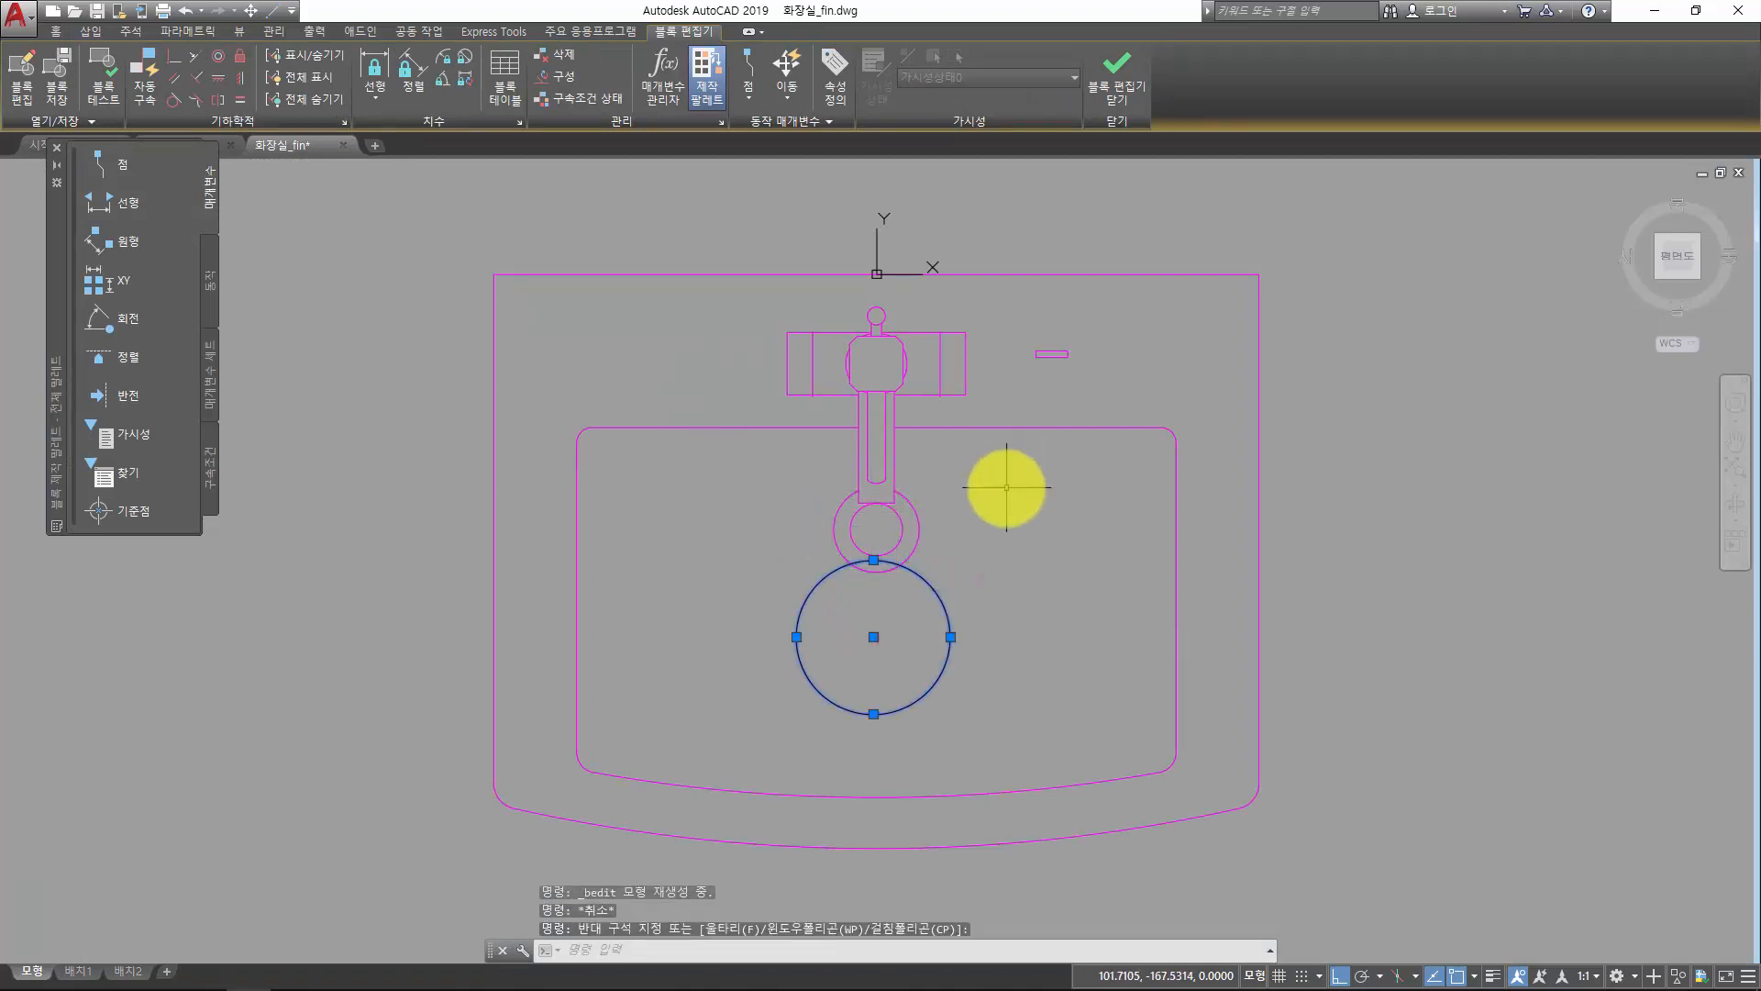
pyautogui.write('e')
pyautogui.press('Return')
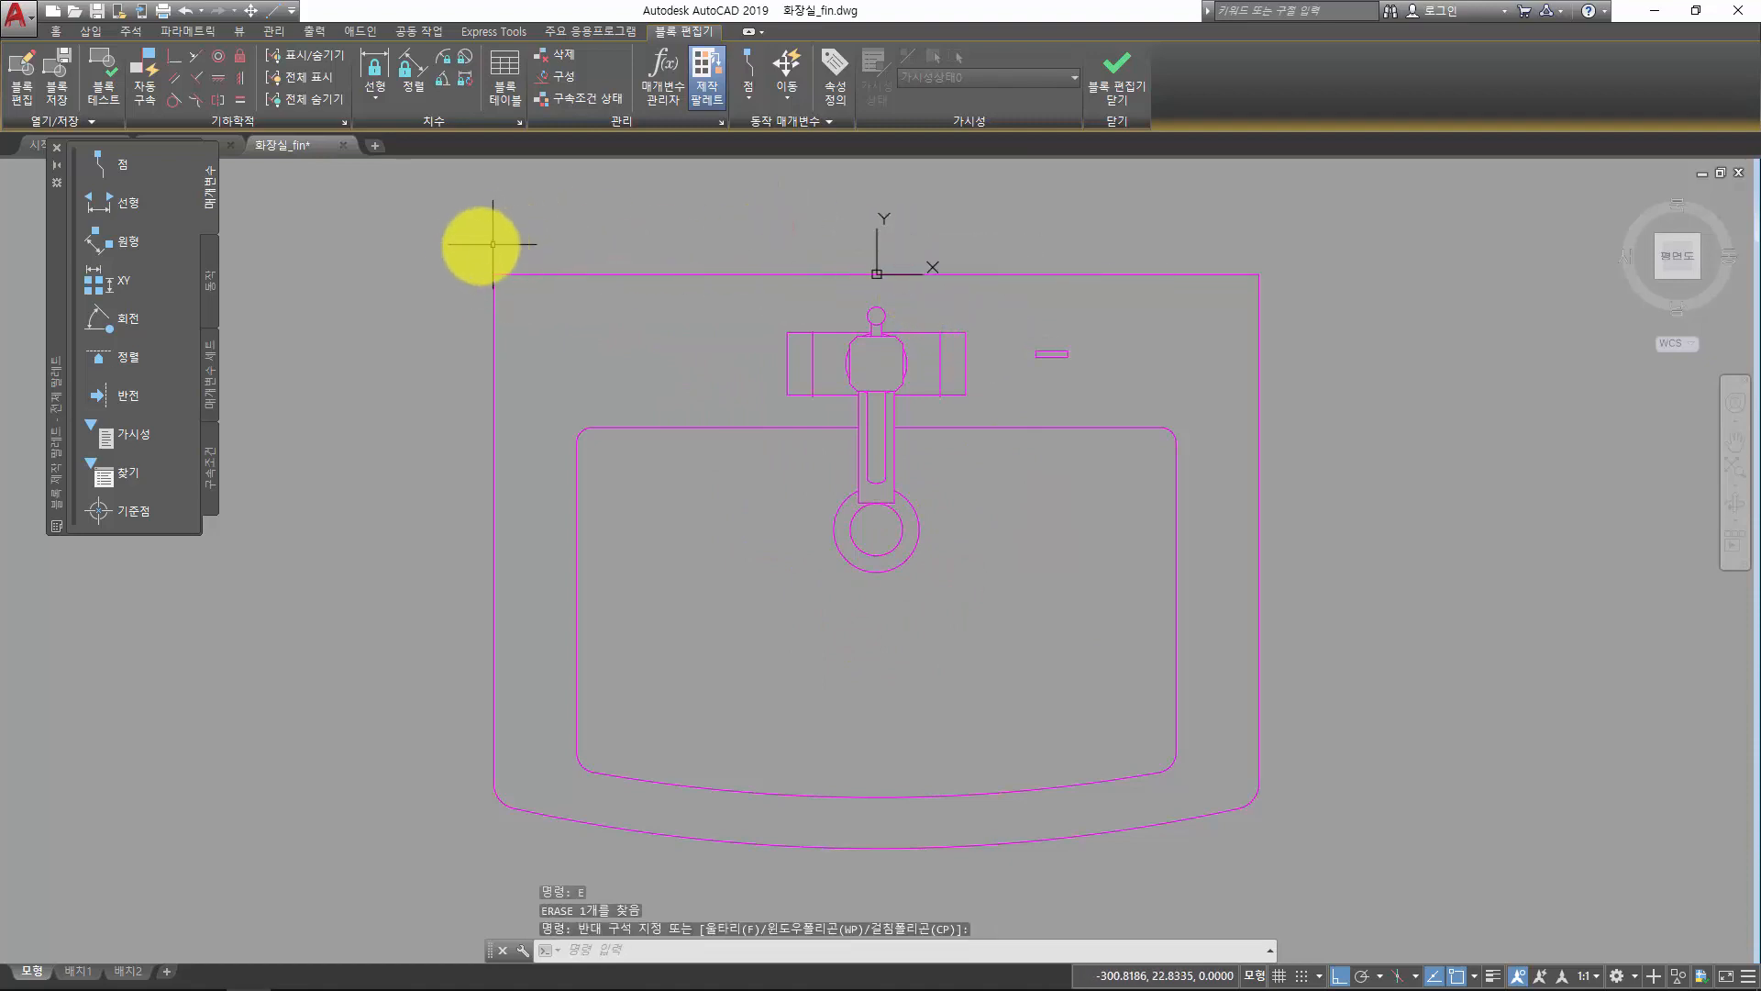
# - Examine the washbasin geometry in relation to the block's base point at the origin, leaving nothing selected
pyautogui.click(471, 248)
pyautogui.click(1361, 879)
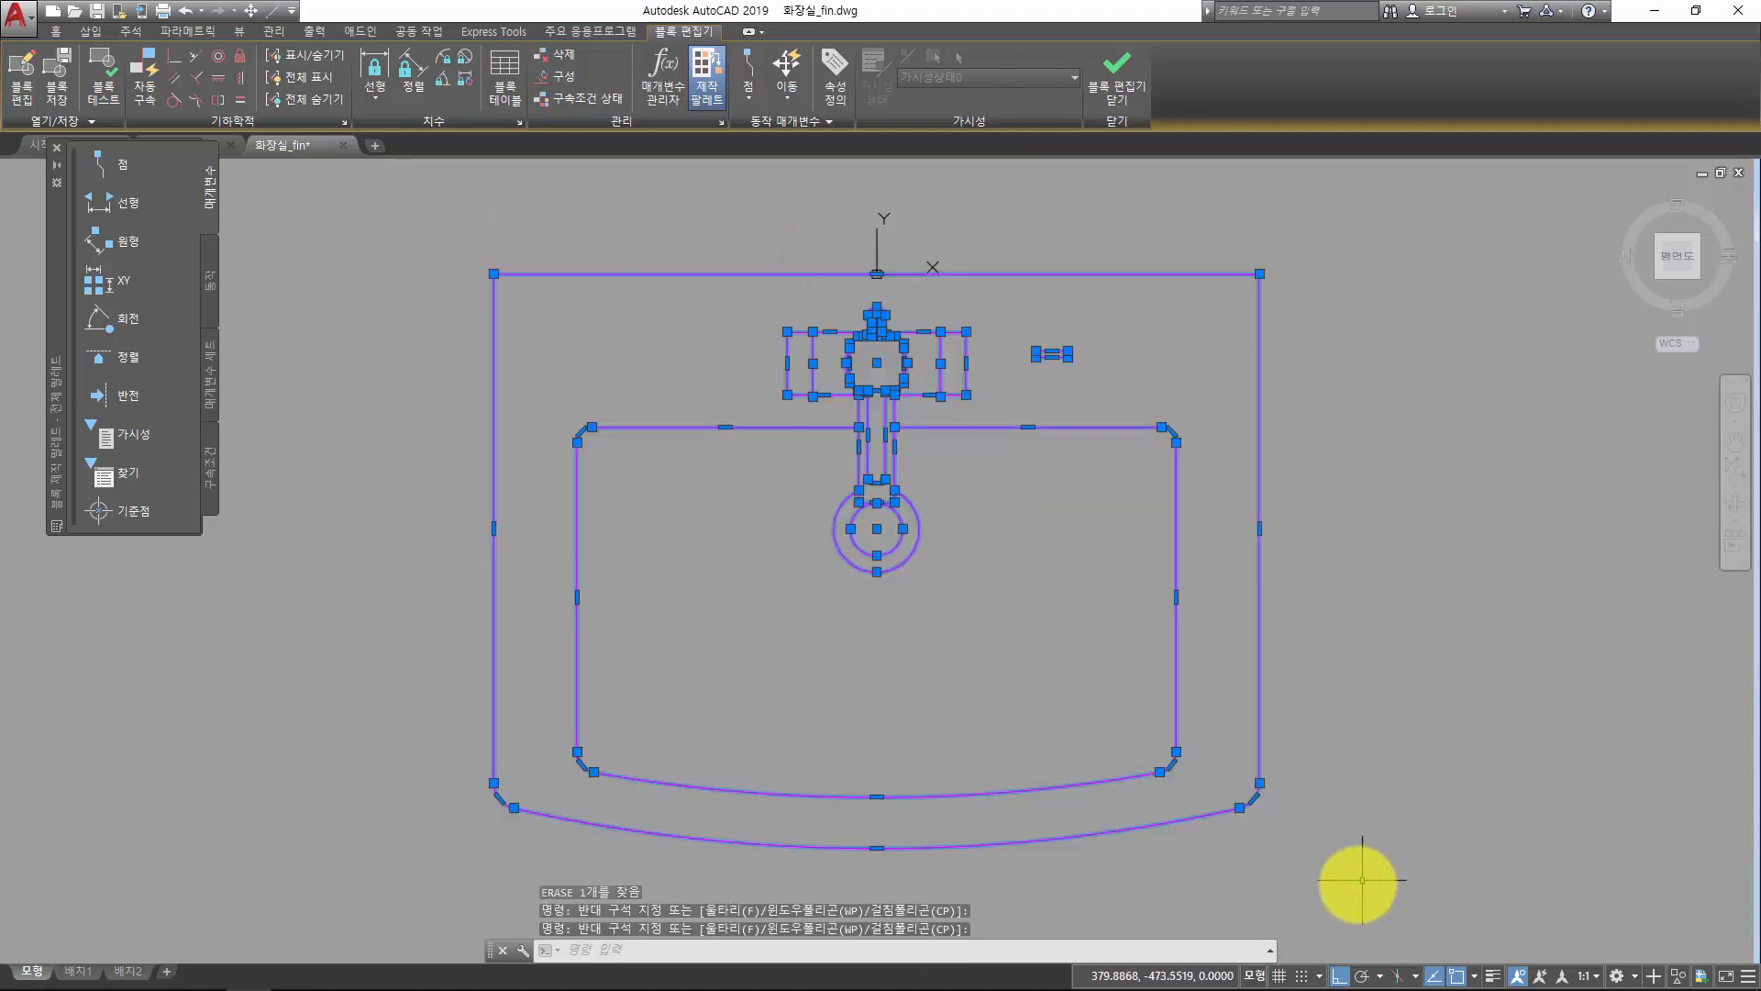
pyautogui.press('Escape')
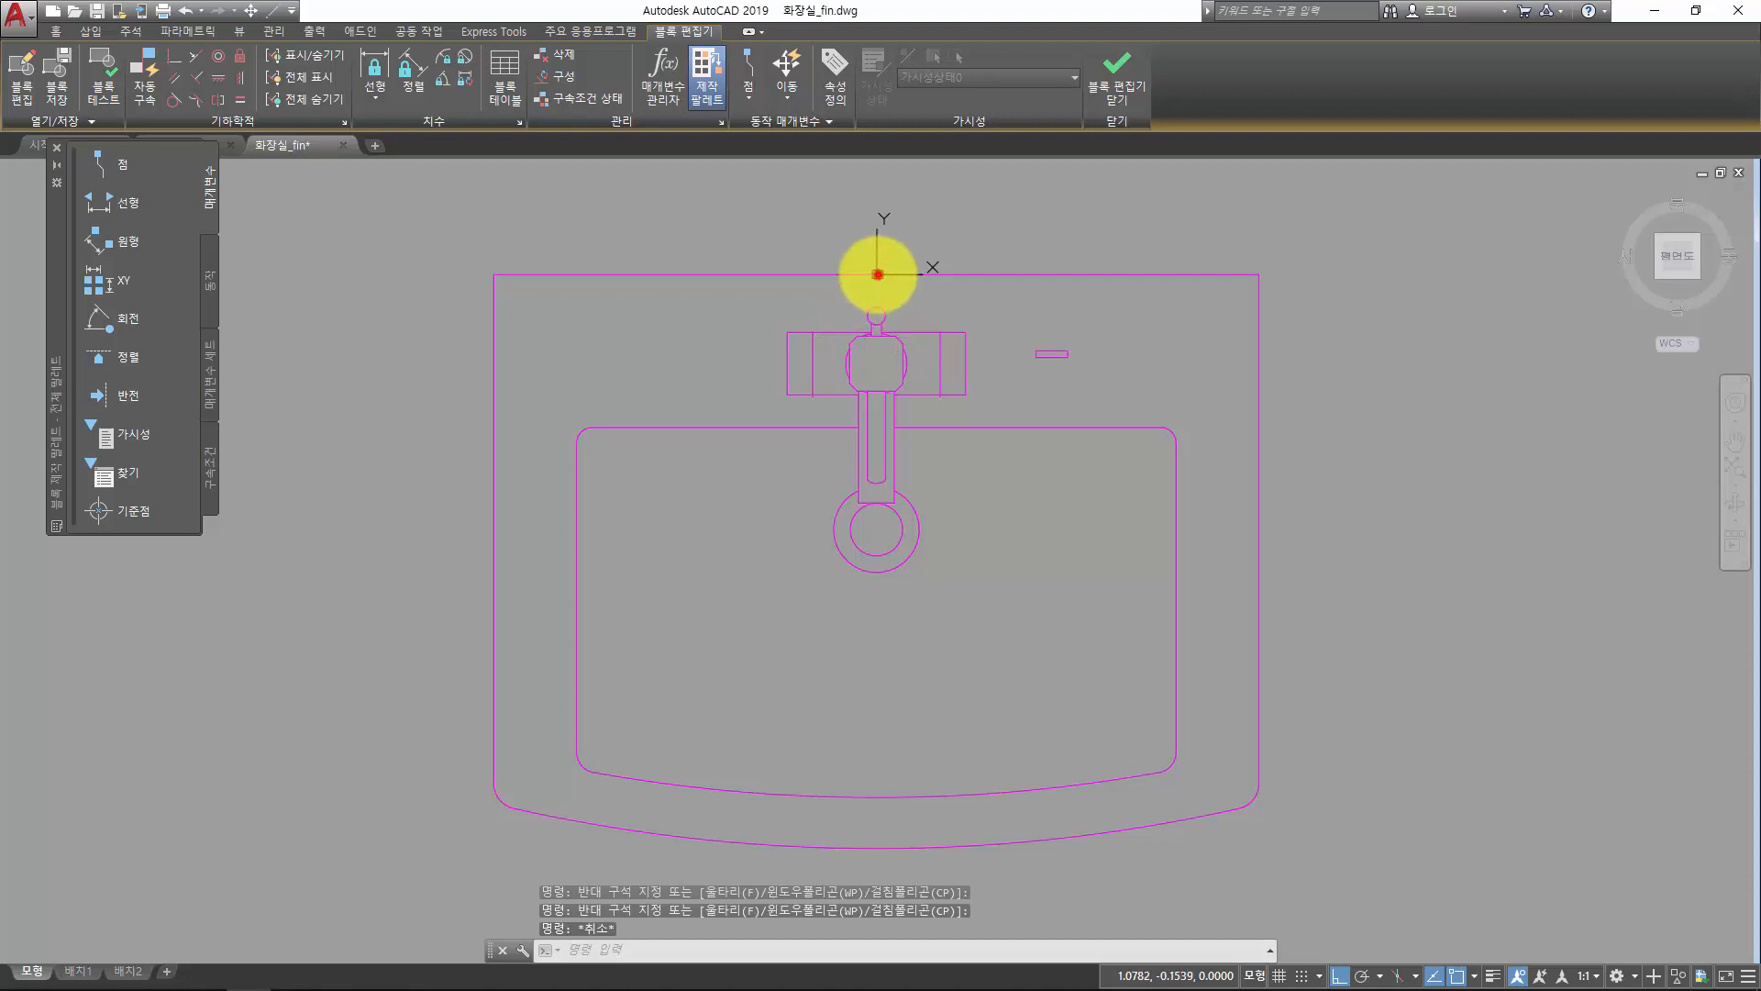
pyautogui.click(877, 274)
pyautogui.press('Escape')
pyautogui.click(882, 262)
pyautogui.click(861, 252)
pyautogui.press('Escape')
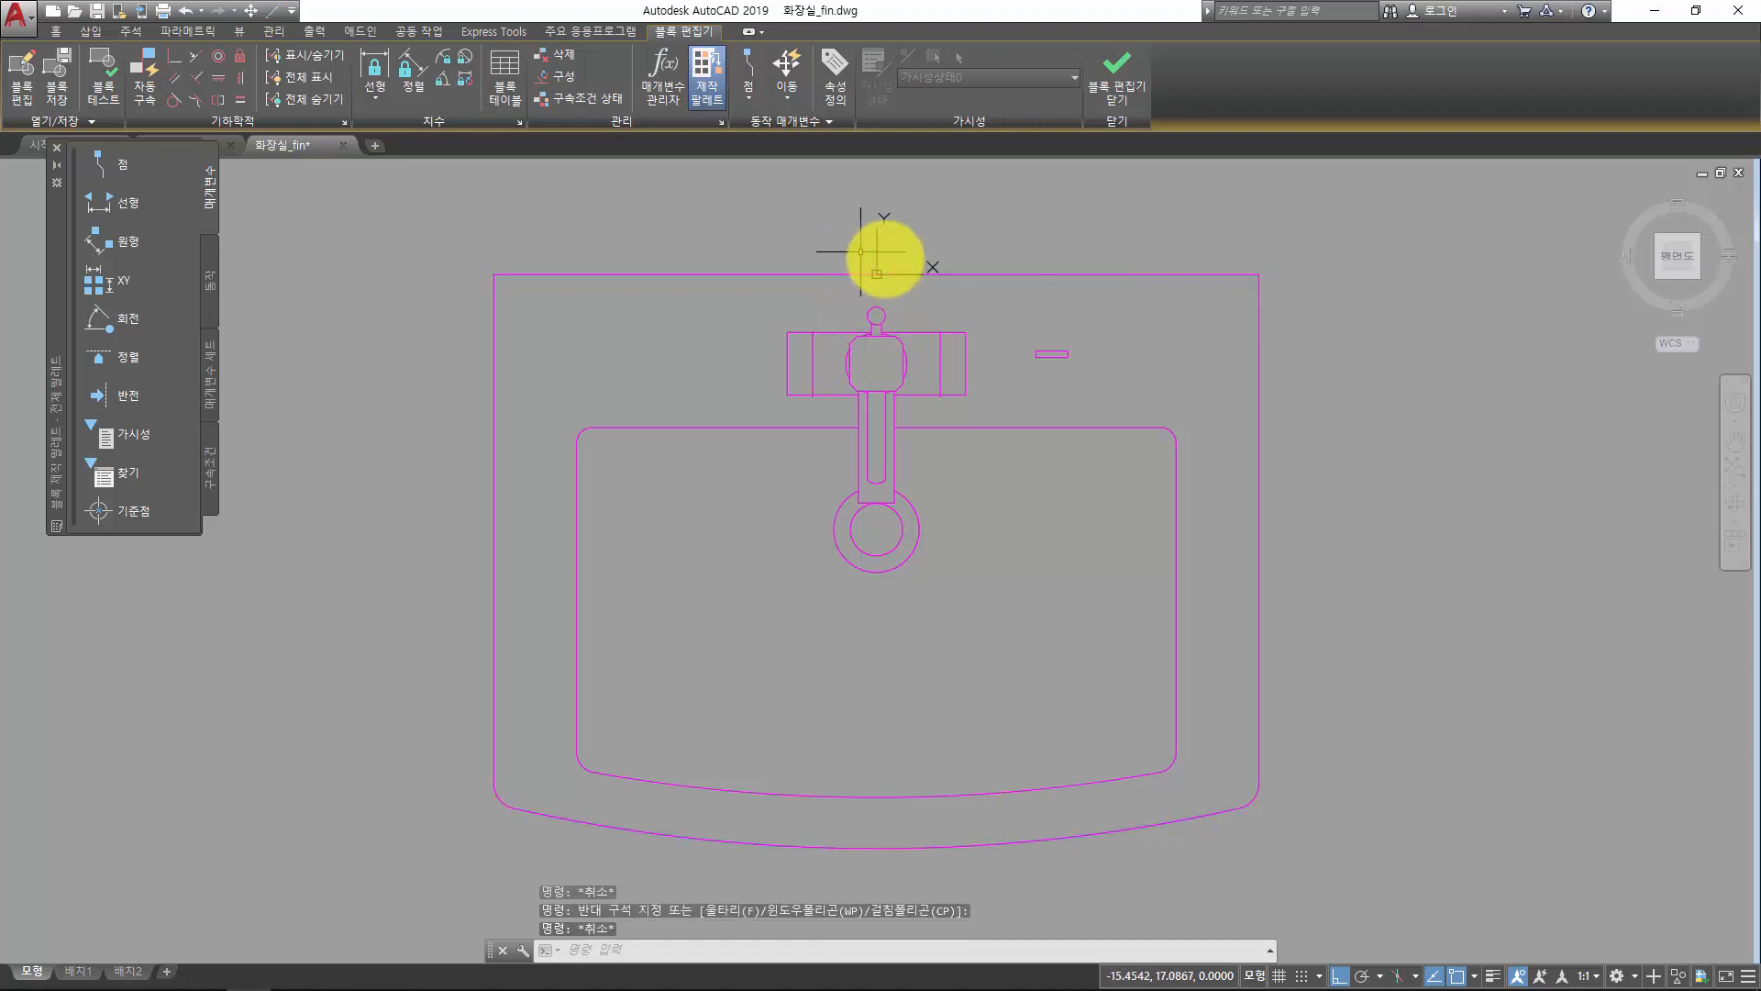
pyautogui.press('Escape')
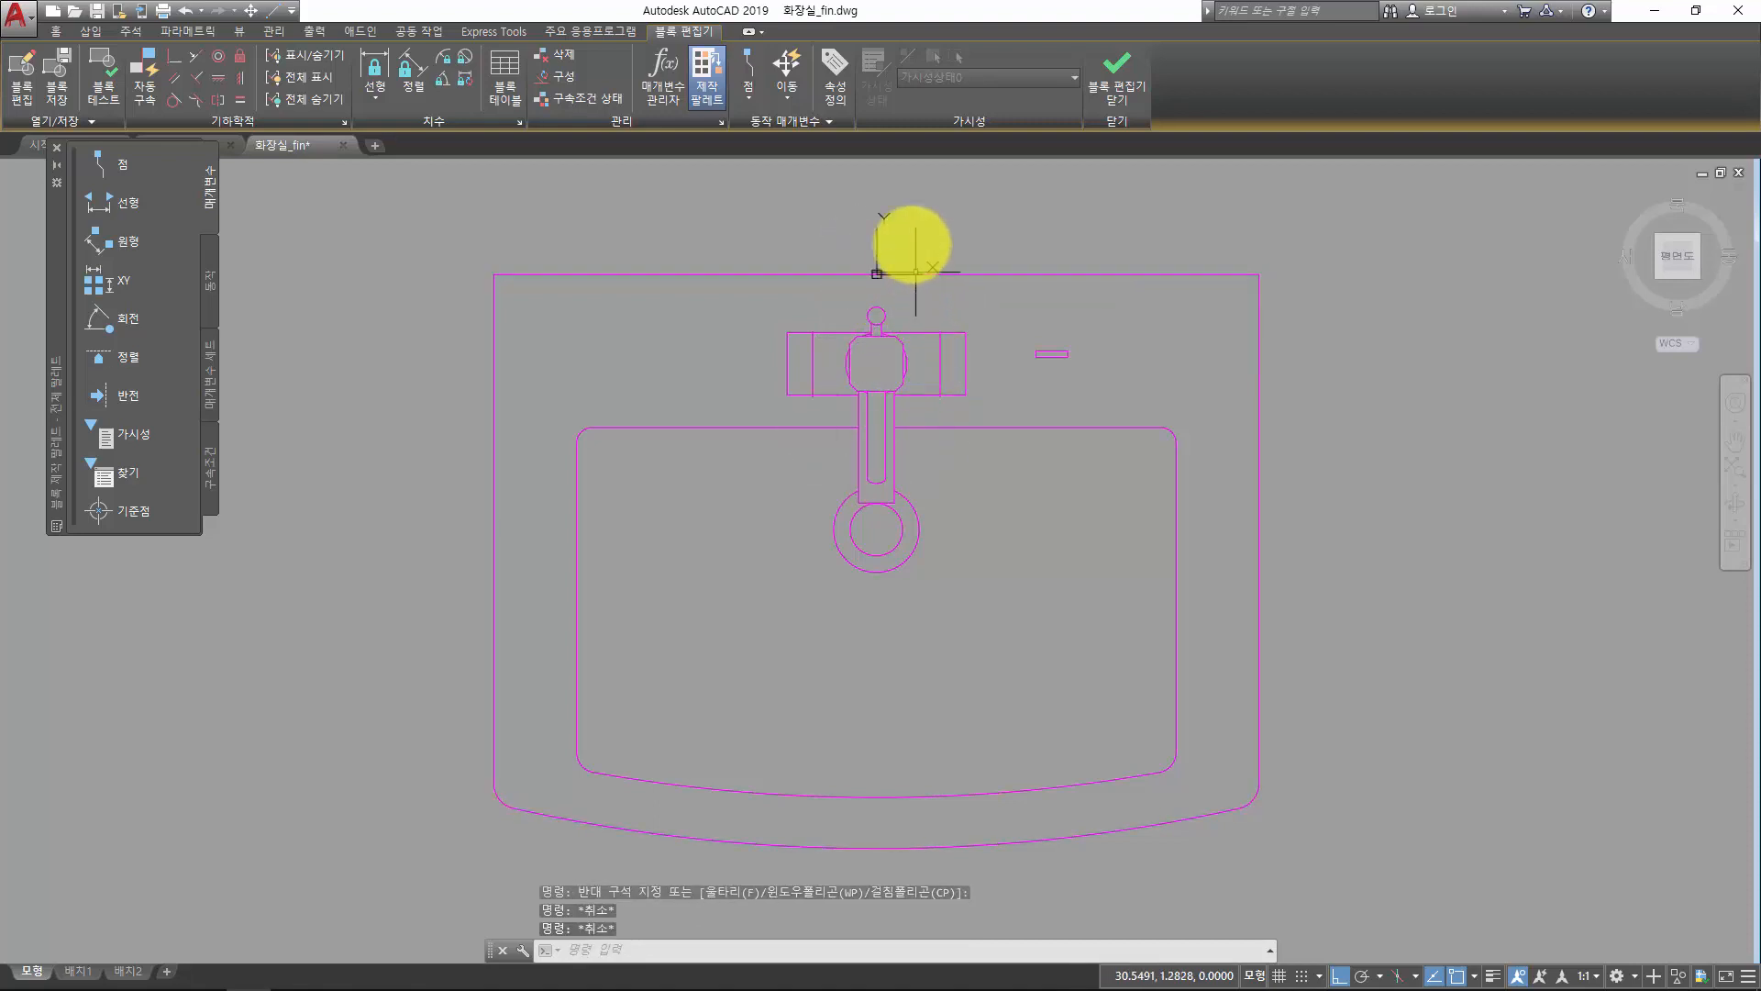
pyautogui.click(806, 218)
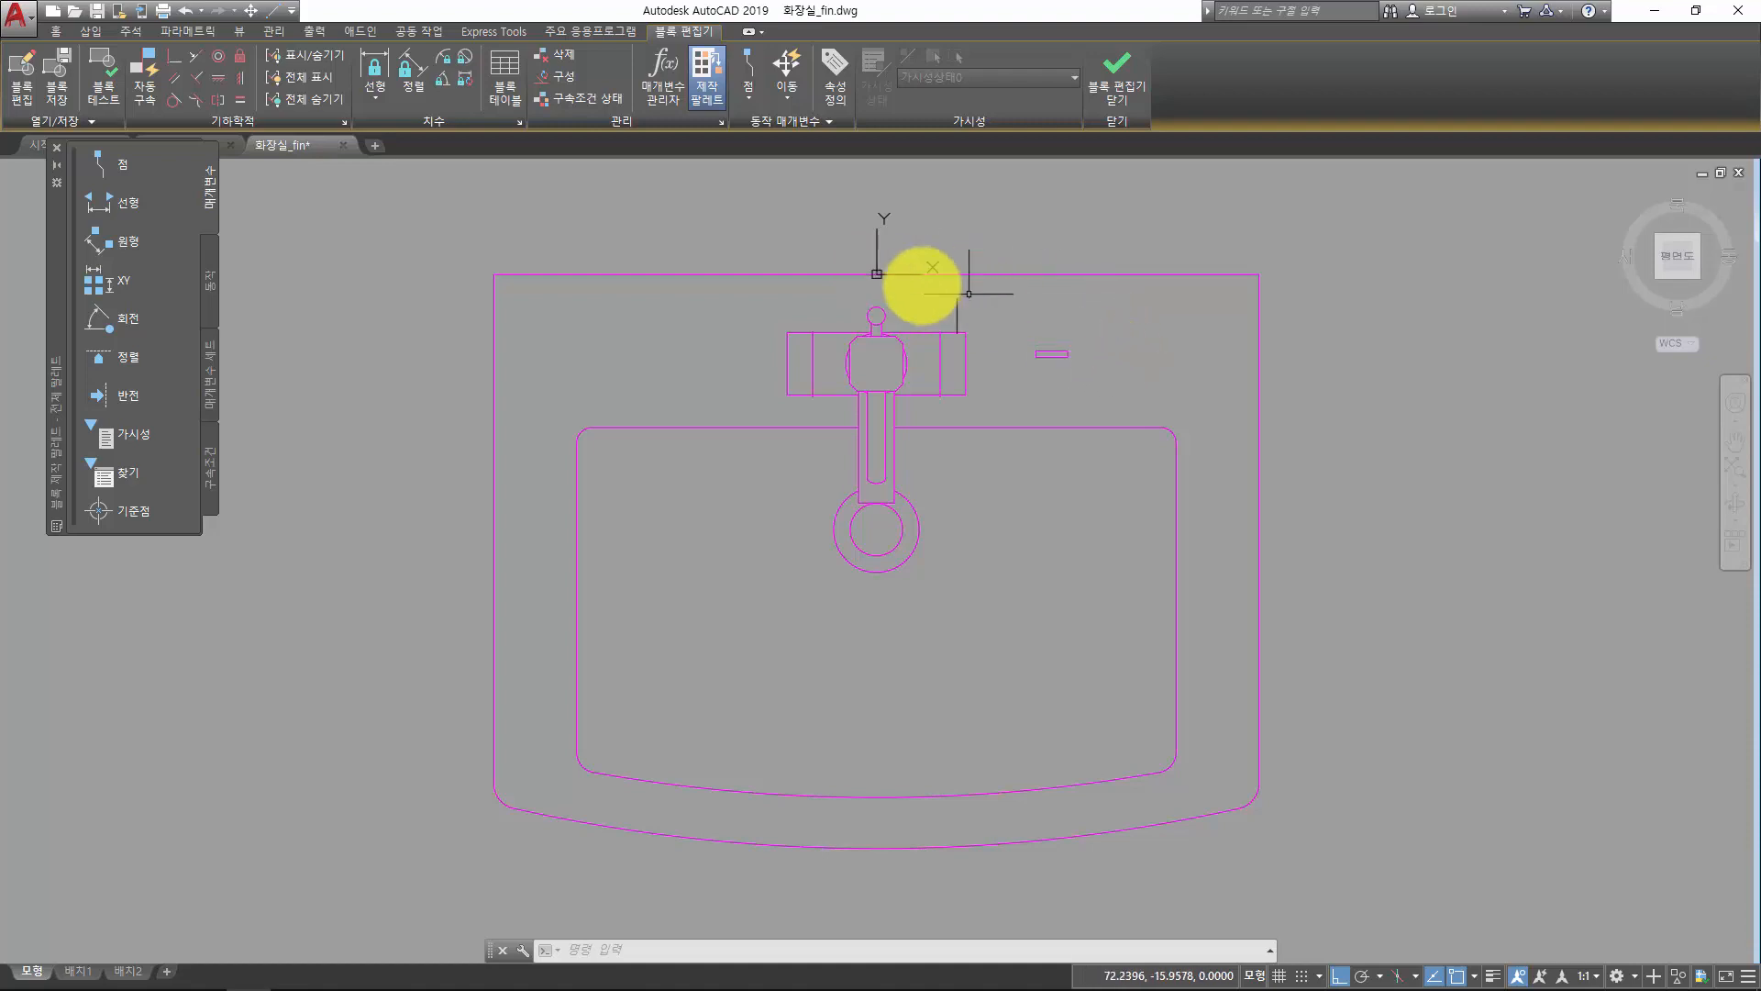
pyautogui.click(915, 285)
pyautogui.press('Escape')
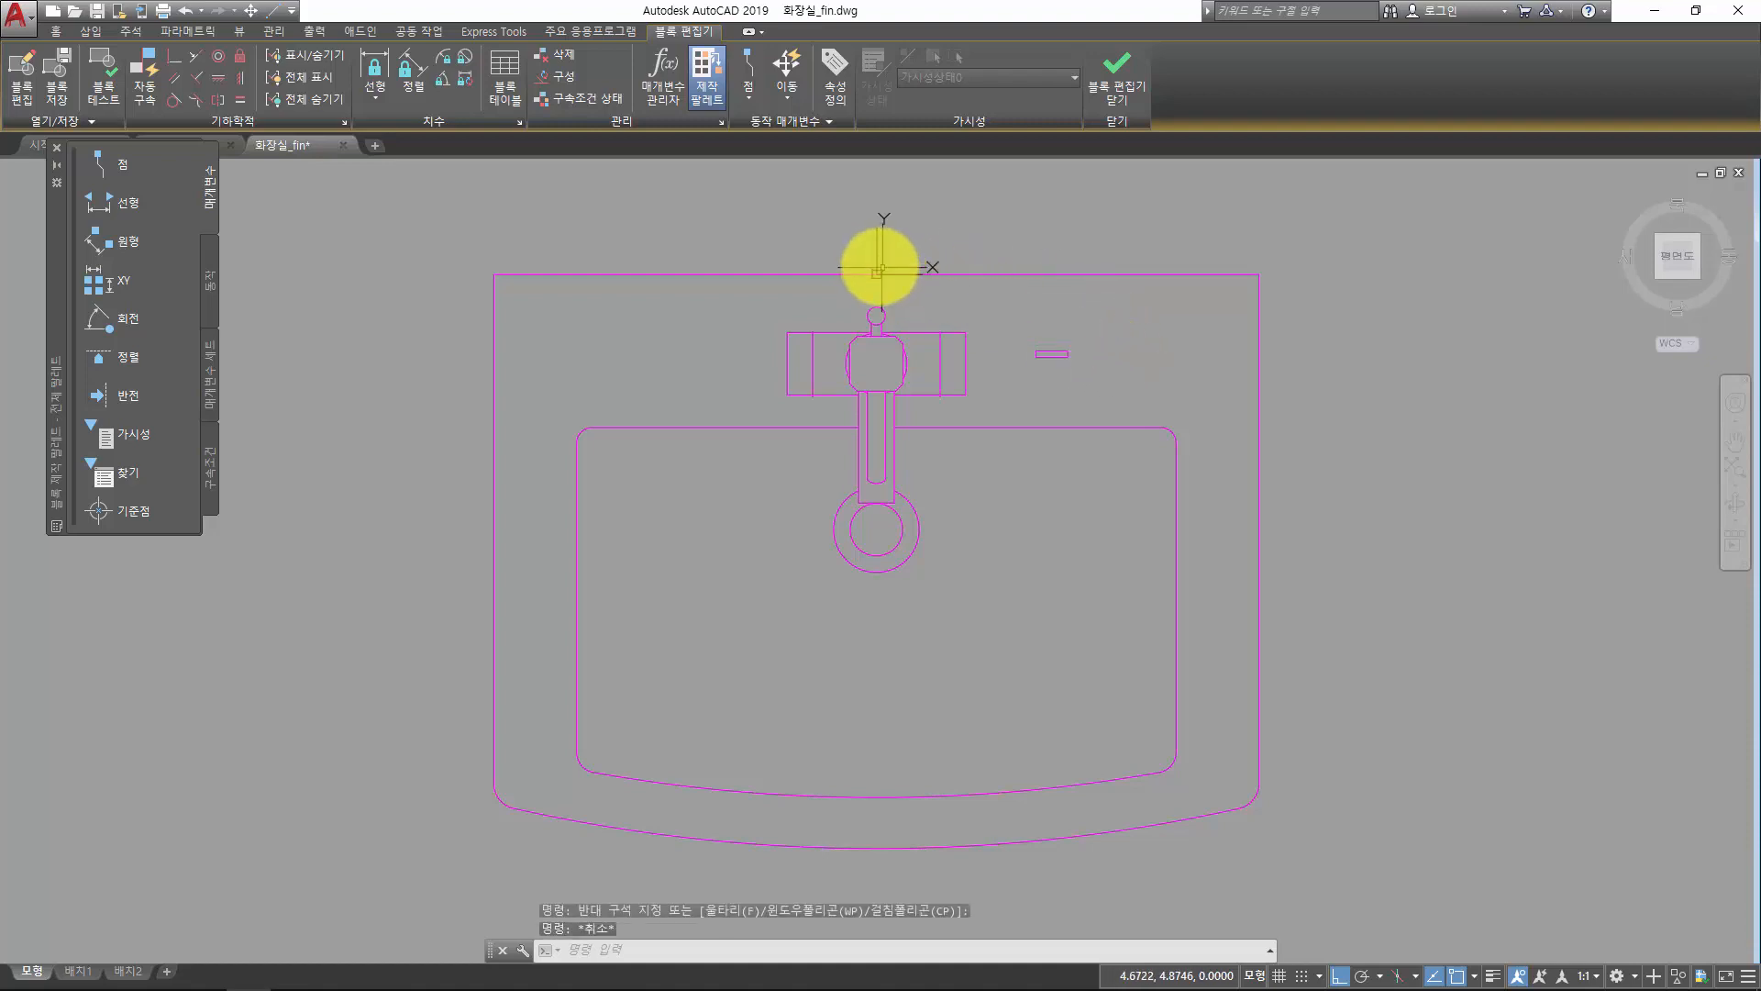
# - Move the entire washbasin geometry horizontally to the left, away from the block's origin, with ortho mode
pyautogui.click(1140, 259)
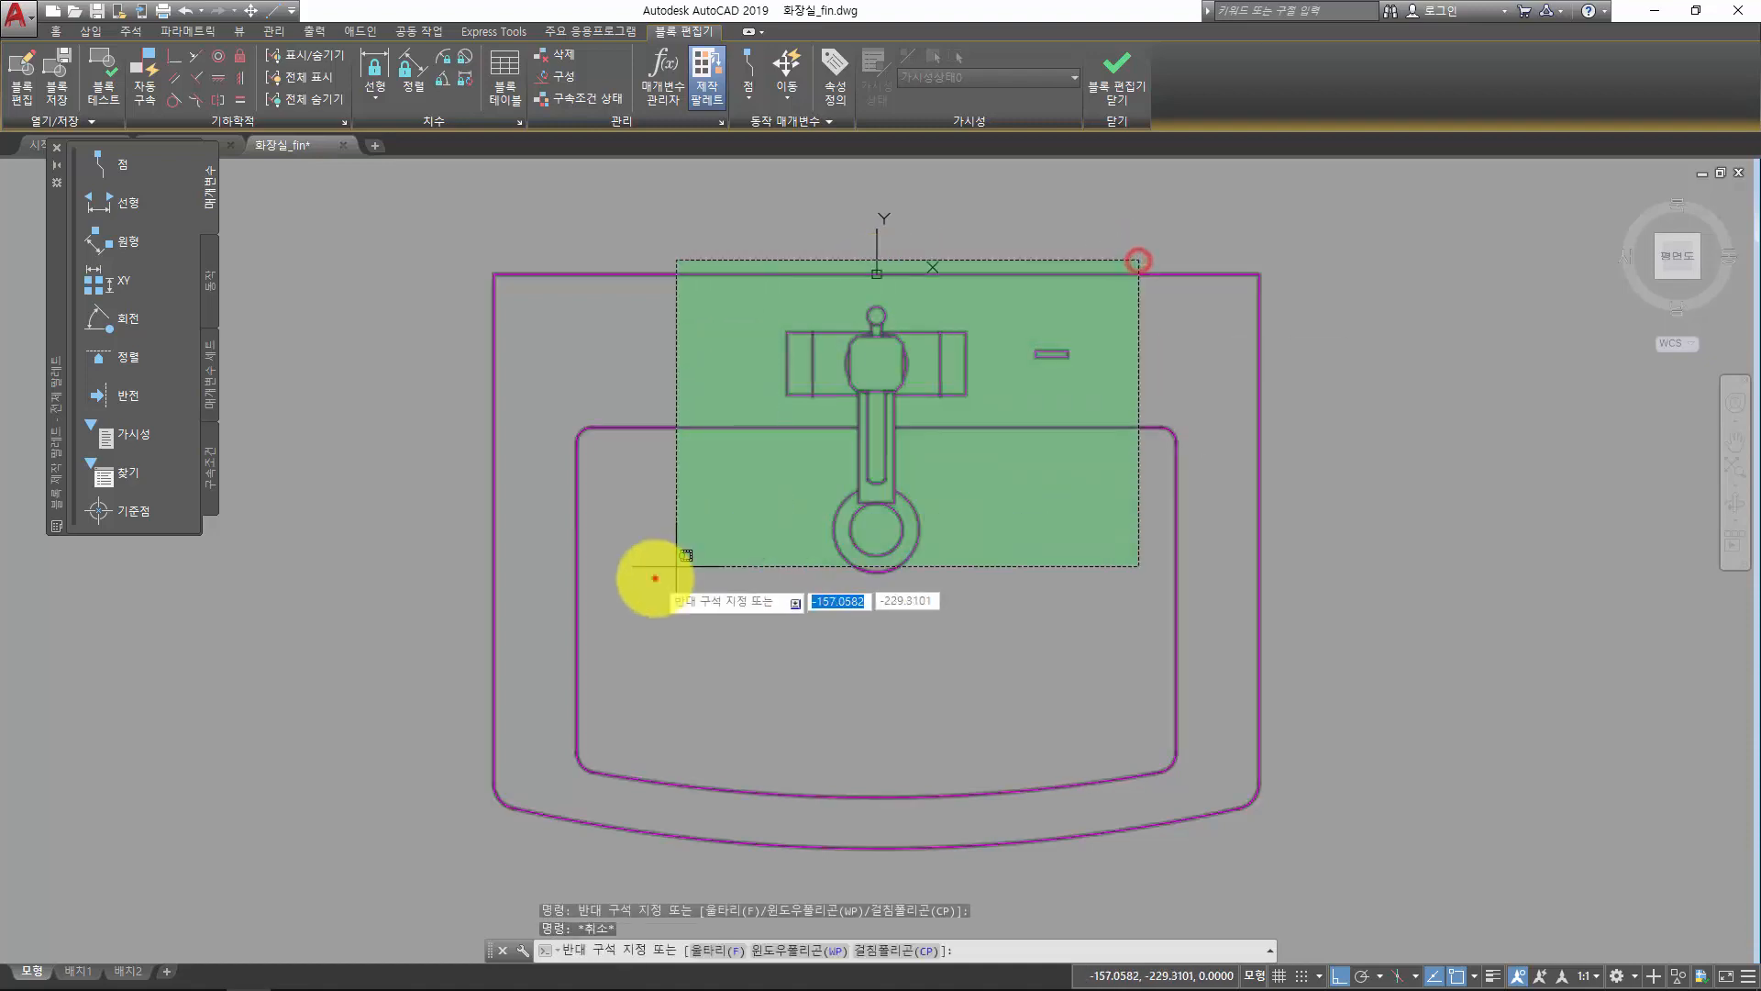
pyautogui.click(655, 578)
pyautogui.write('m')
pyautogui.press('Return')
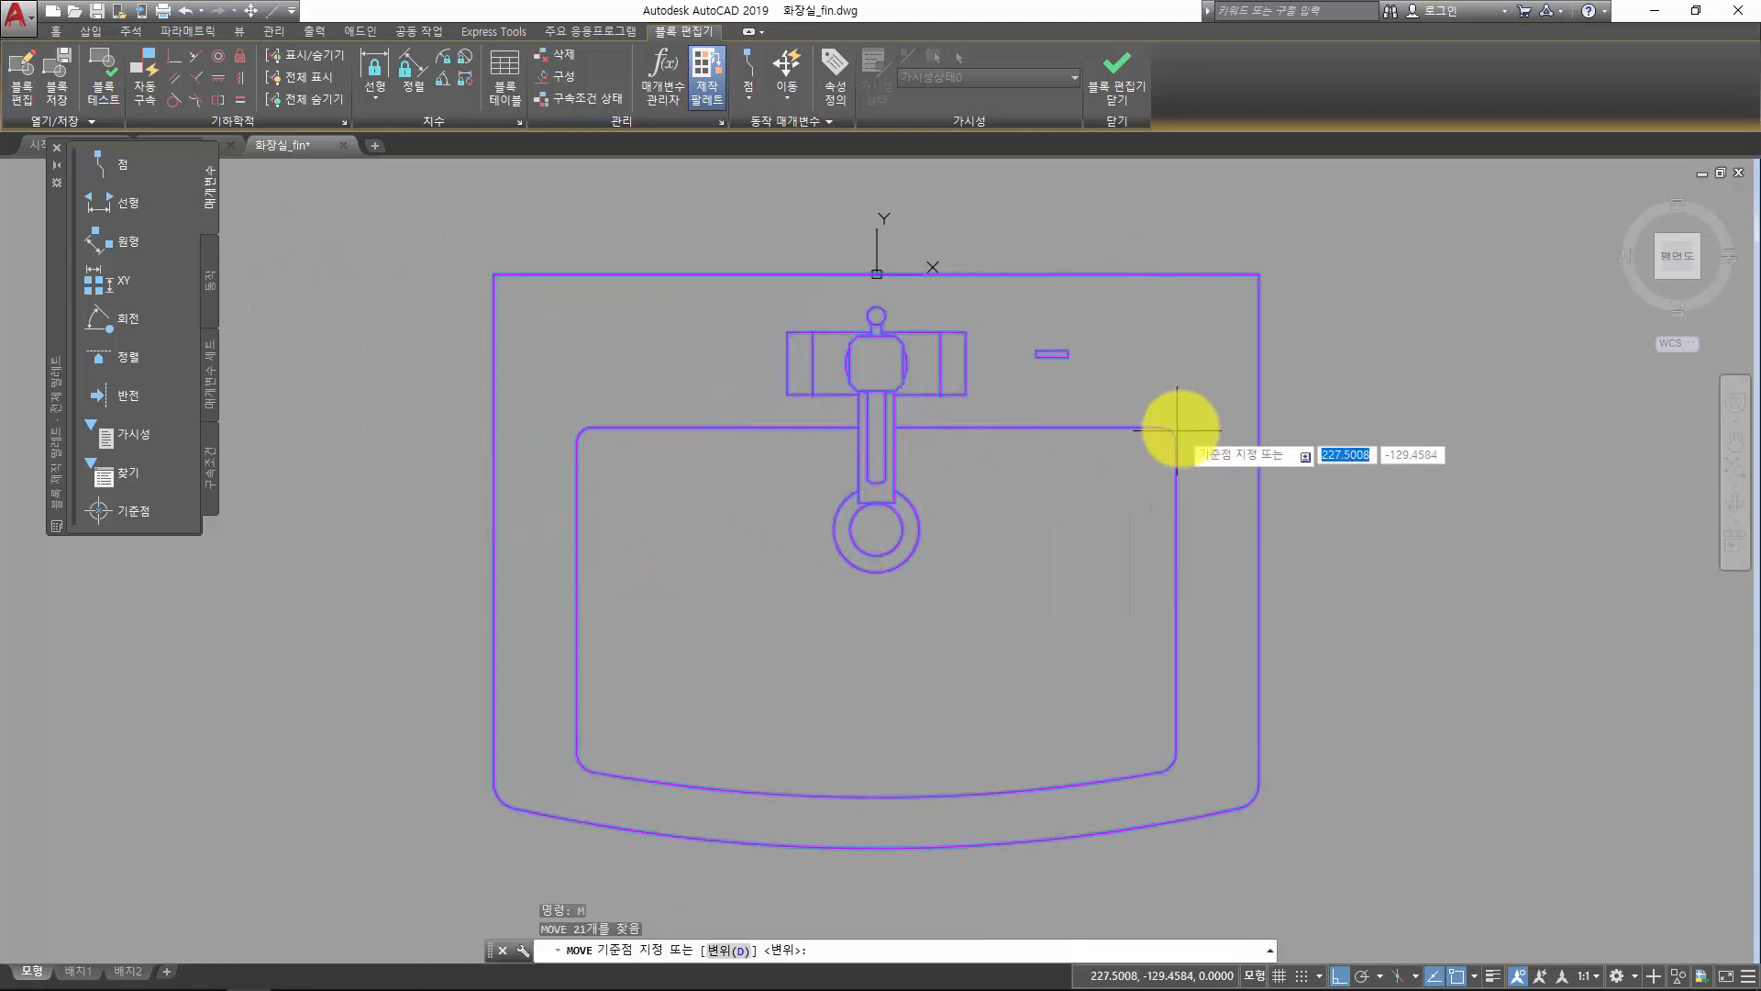
pyautogui.click(1166, 425)
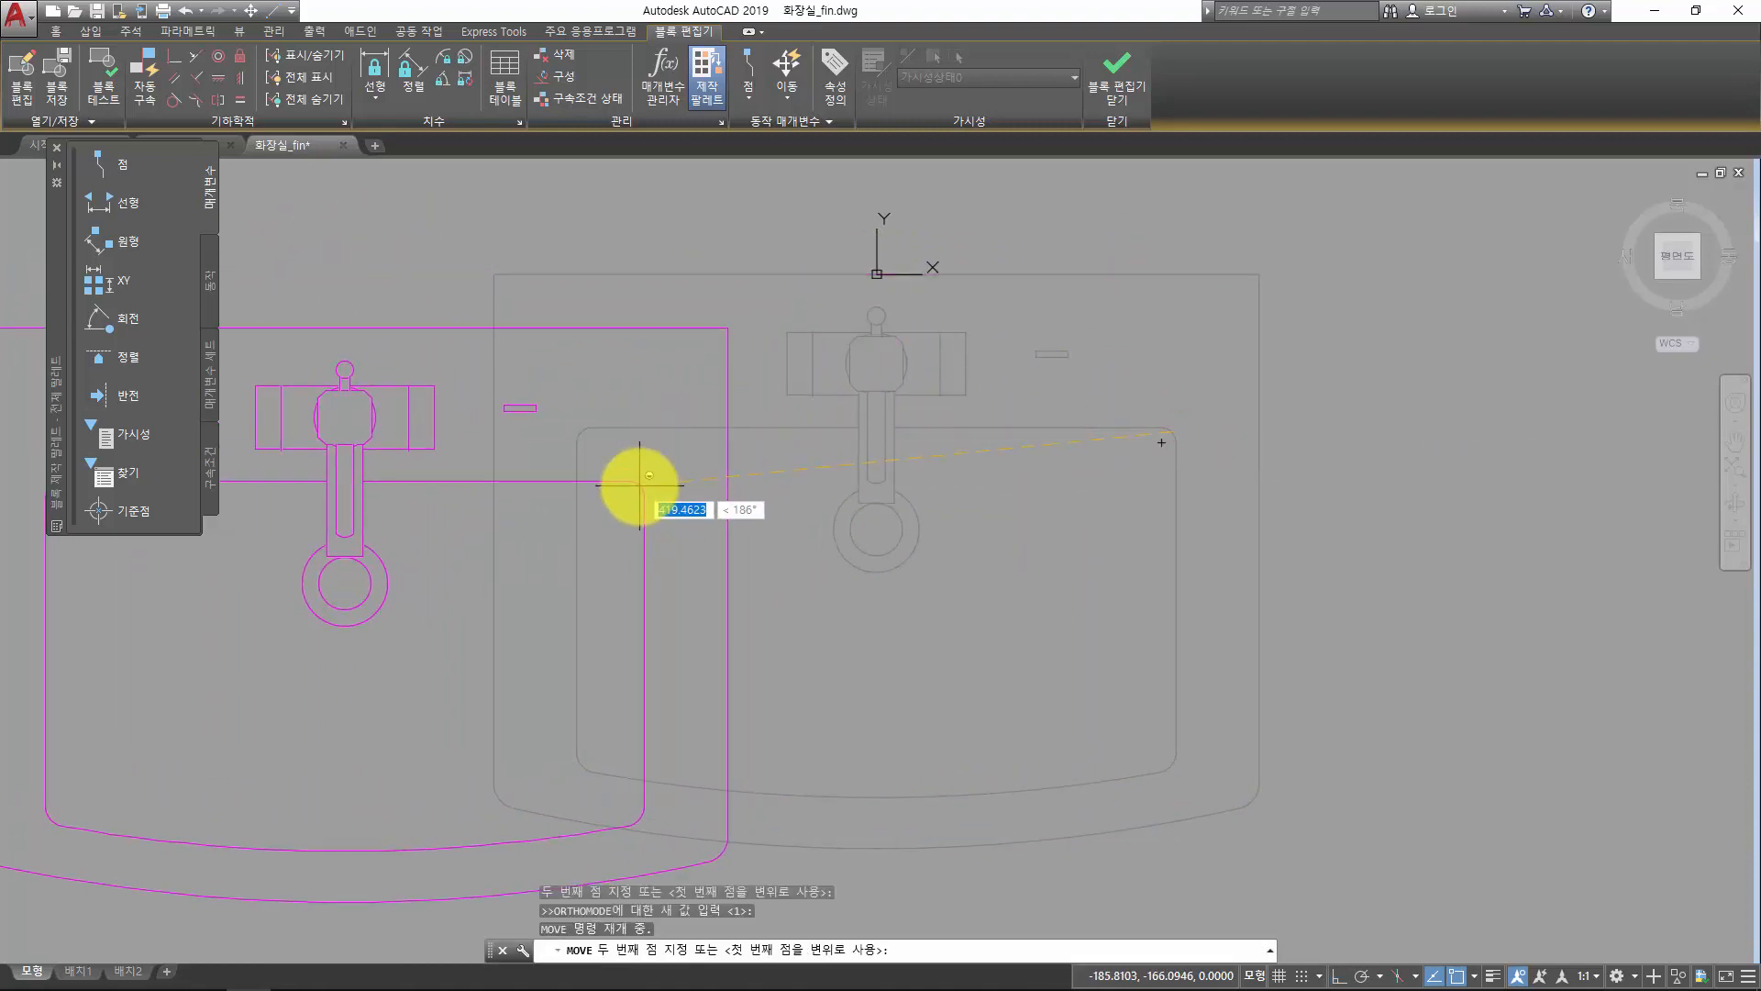
pyautogui.press('F8')
pyautogui.click(641, 485)
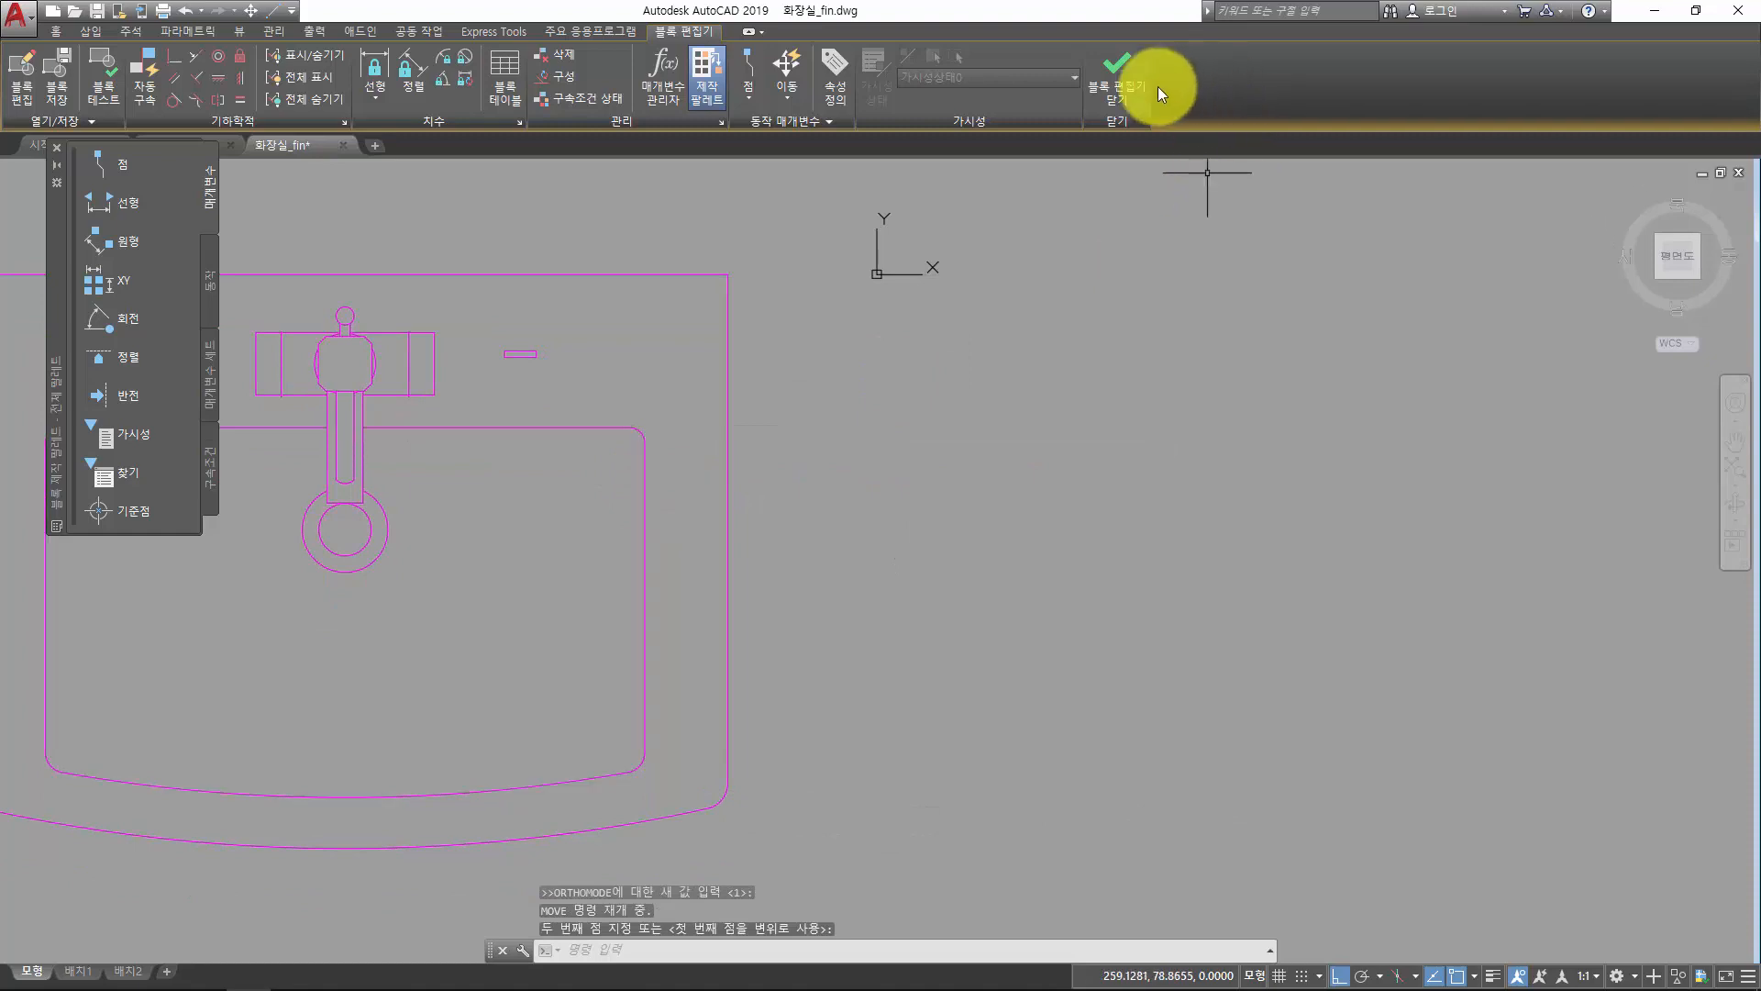
# - Close the Block Editor and save the shifted geometry to the washbasin block
pyautogui.click(1117, 84)
pyautogui.click(886, 472)
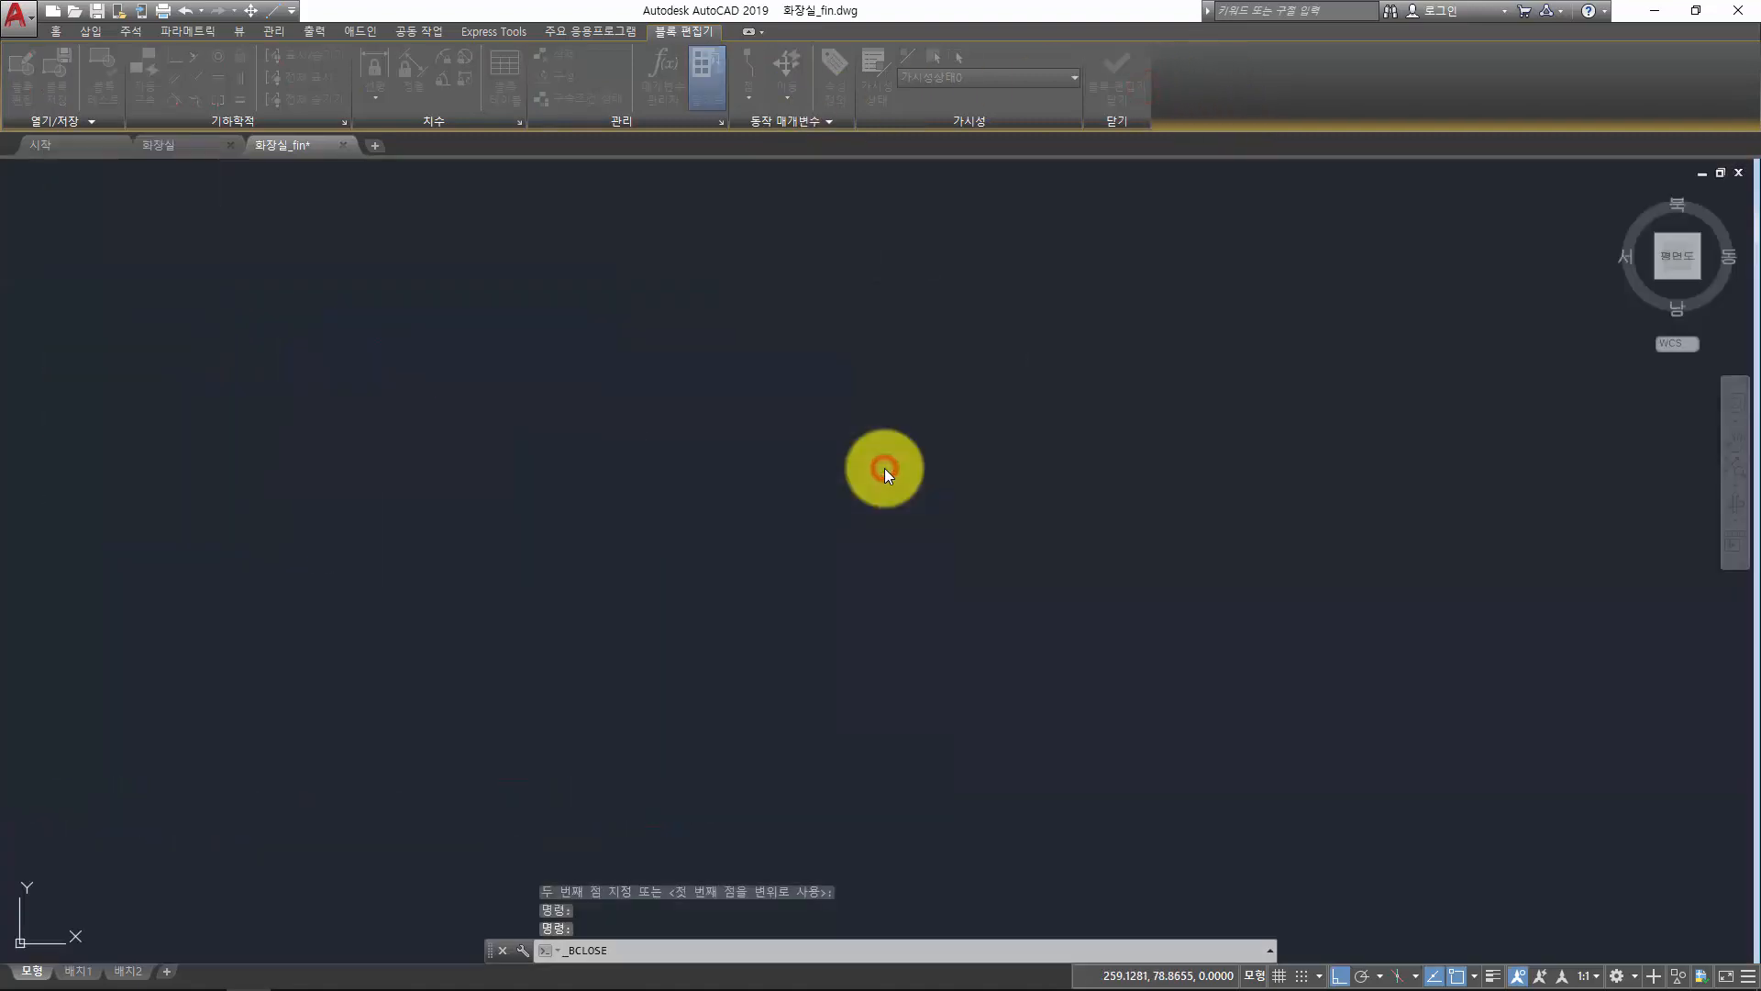
# - Select the washbasins in both plans to examine where their geometry sits relative to their insertion grips
pyautogui.click(658, 442)
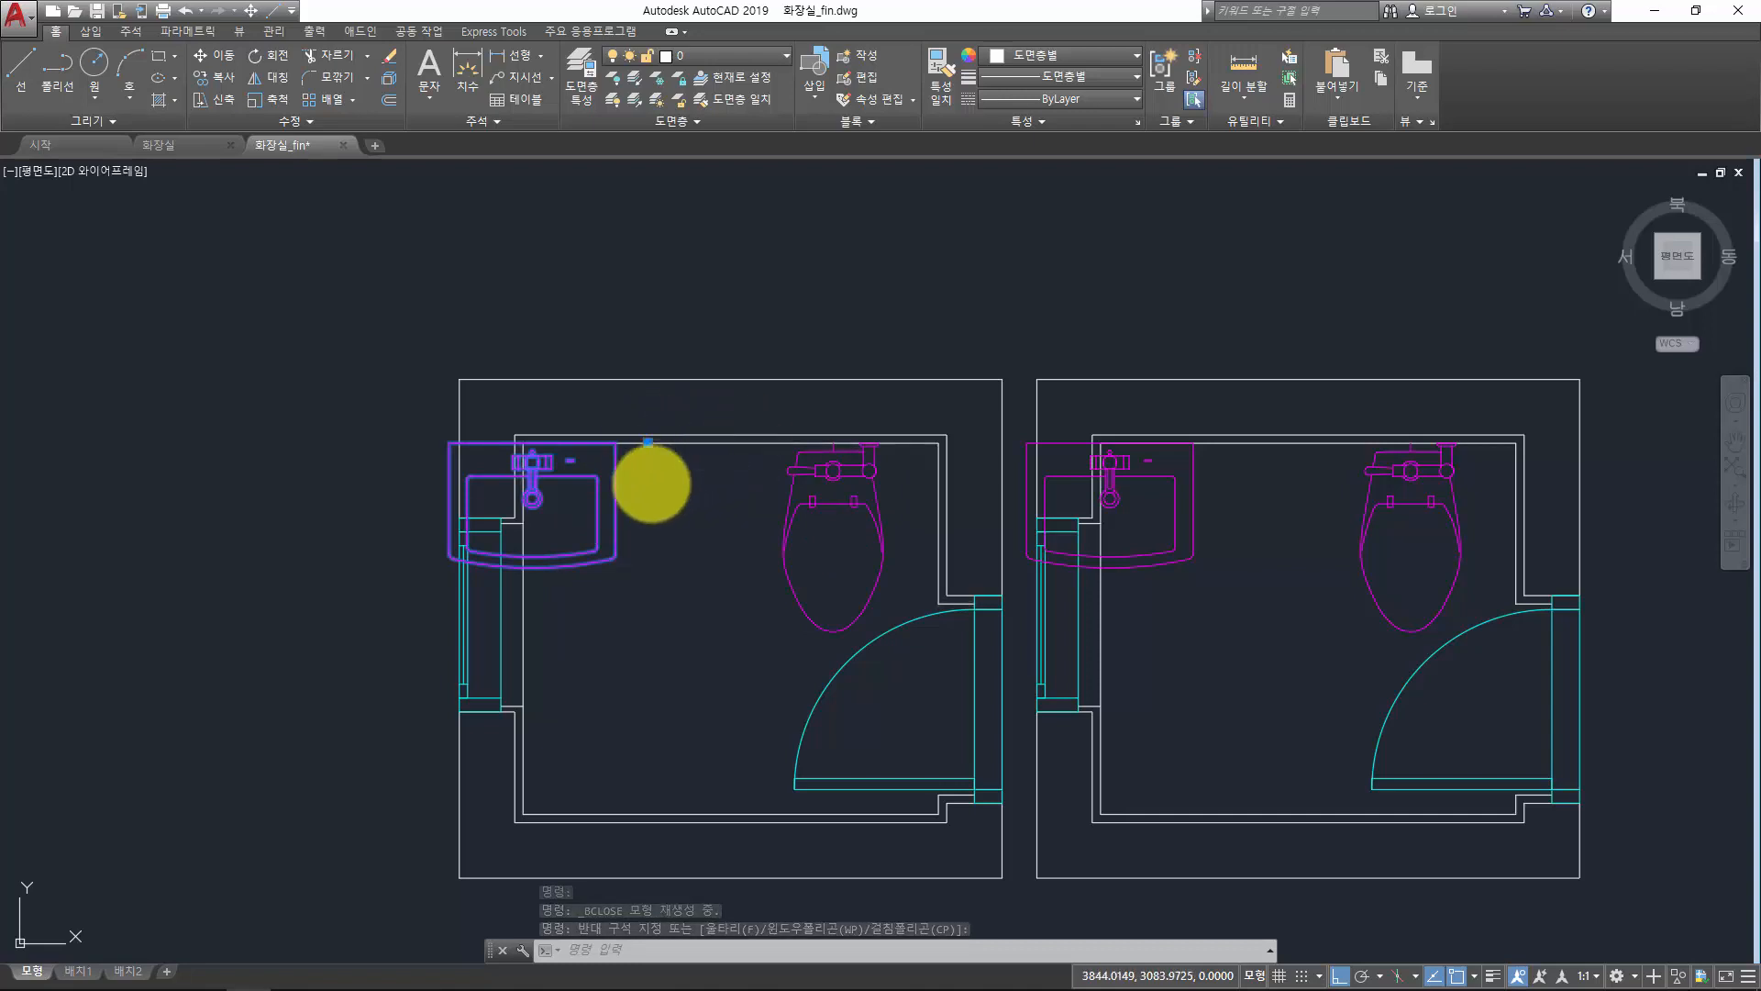
pyautogui.press('Escape')
pyautogui.click(620, 478)
pyautogui.click(607, 501)
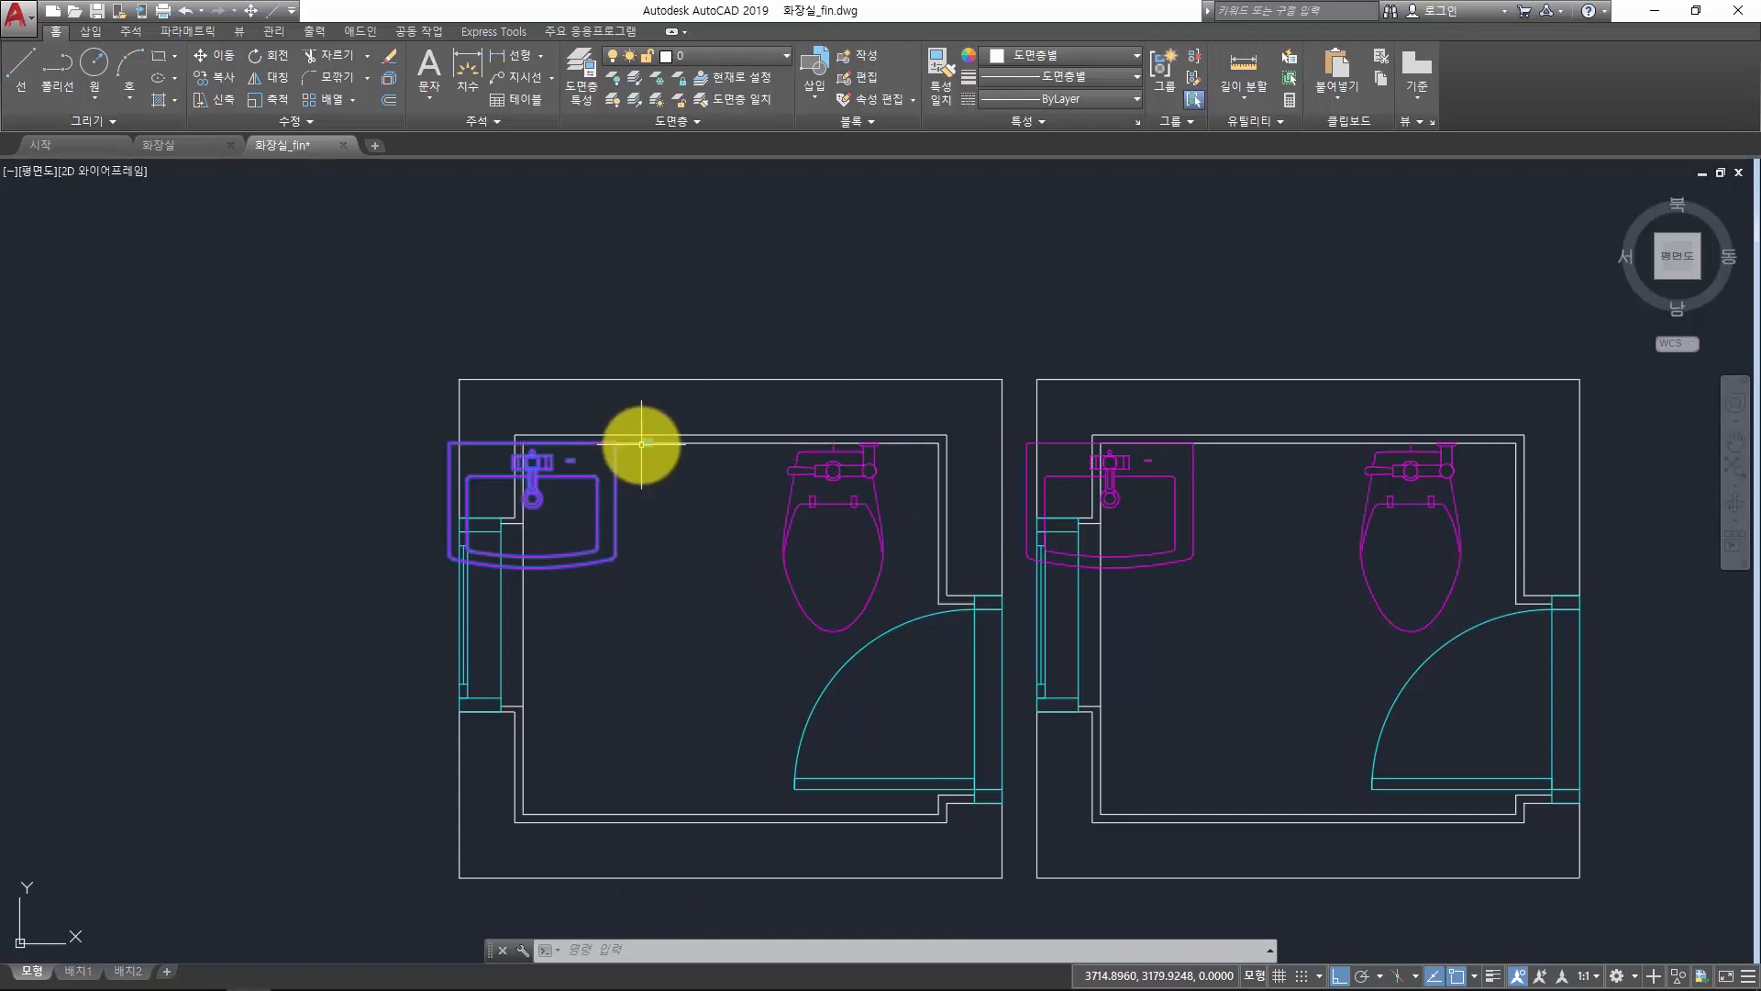
pyautogui.click(602, 497)
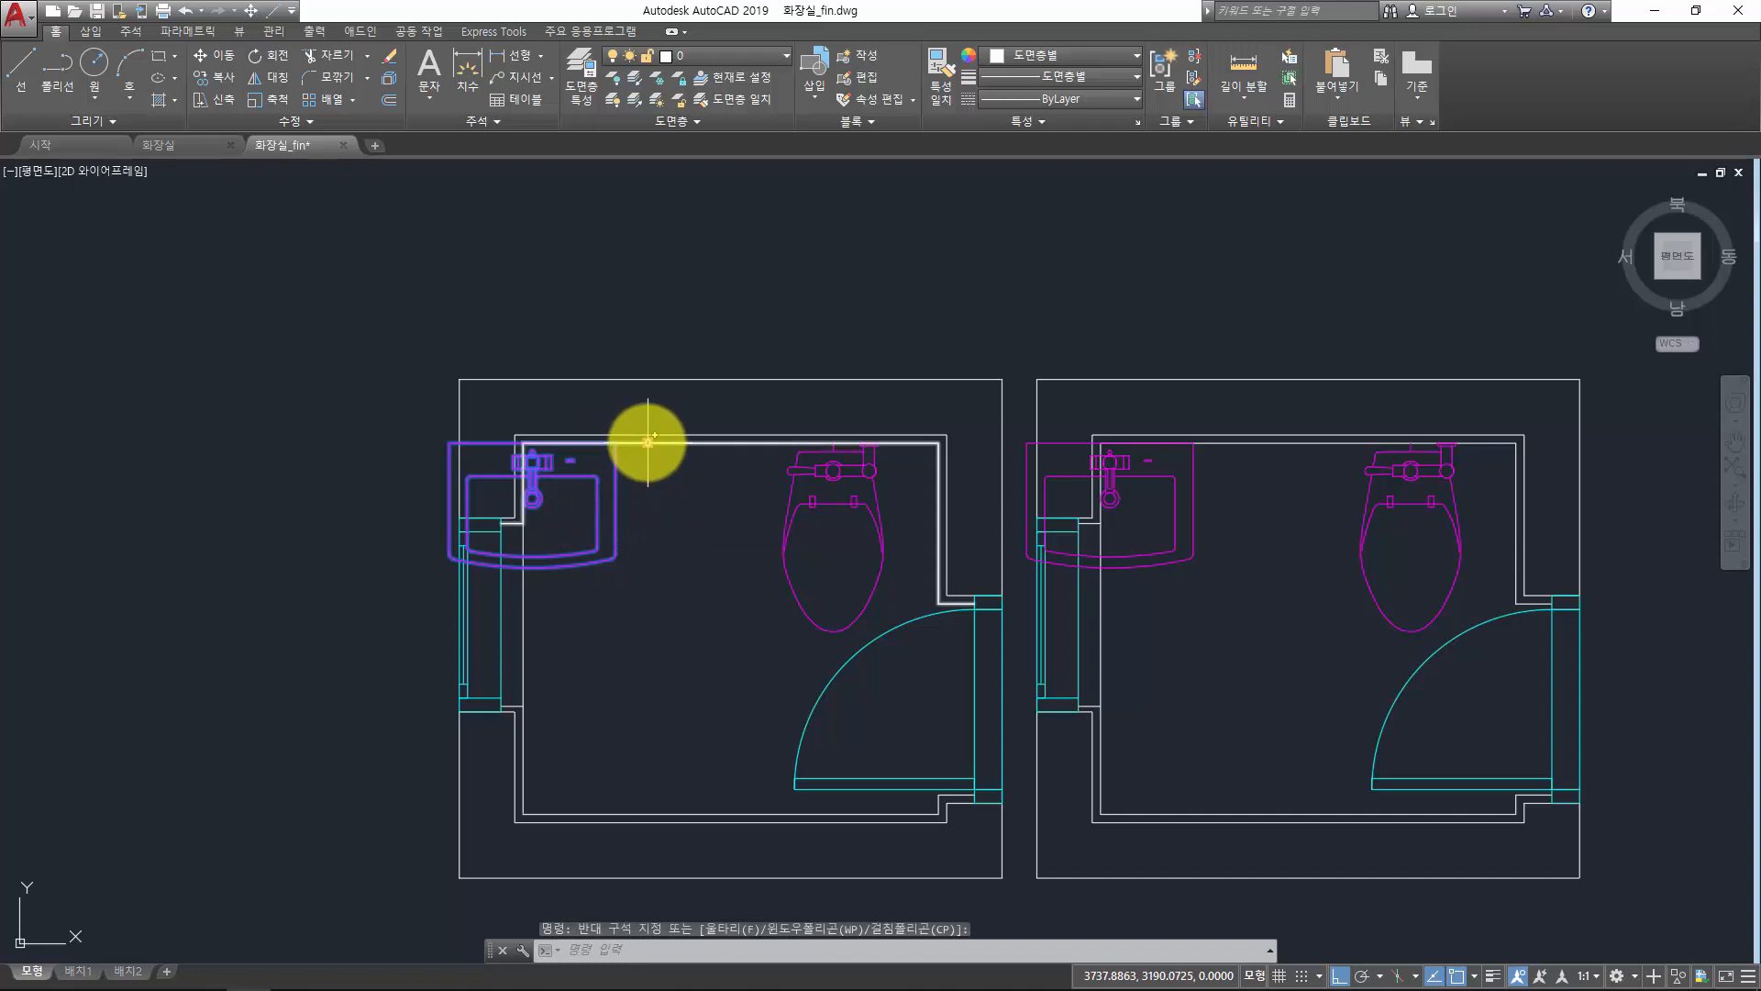
pyautogui.press('Escape')
pyautogui.click(643, 522)
pyautogui.click(602, 512)
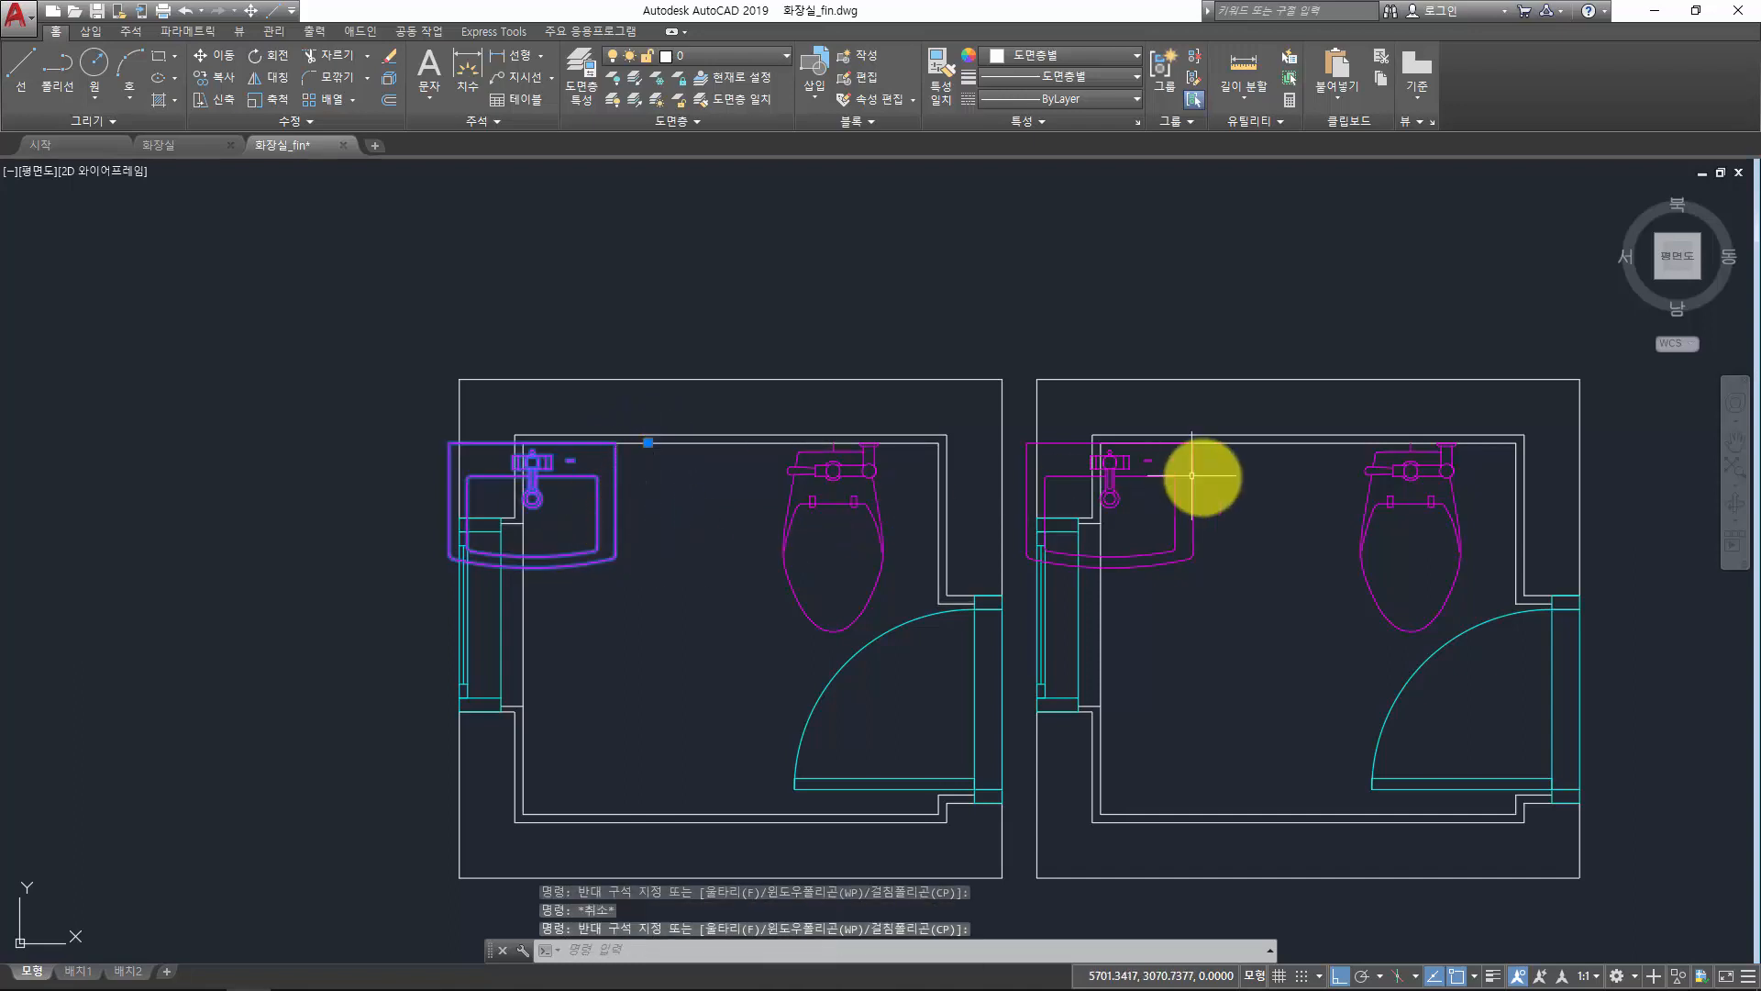
pyautogui.click(1161, 514)
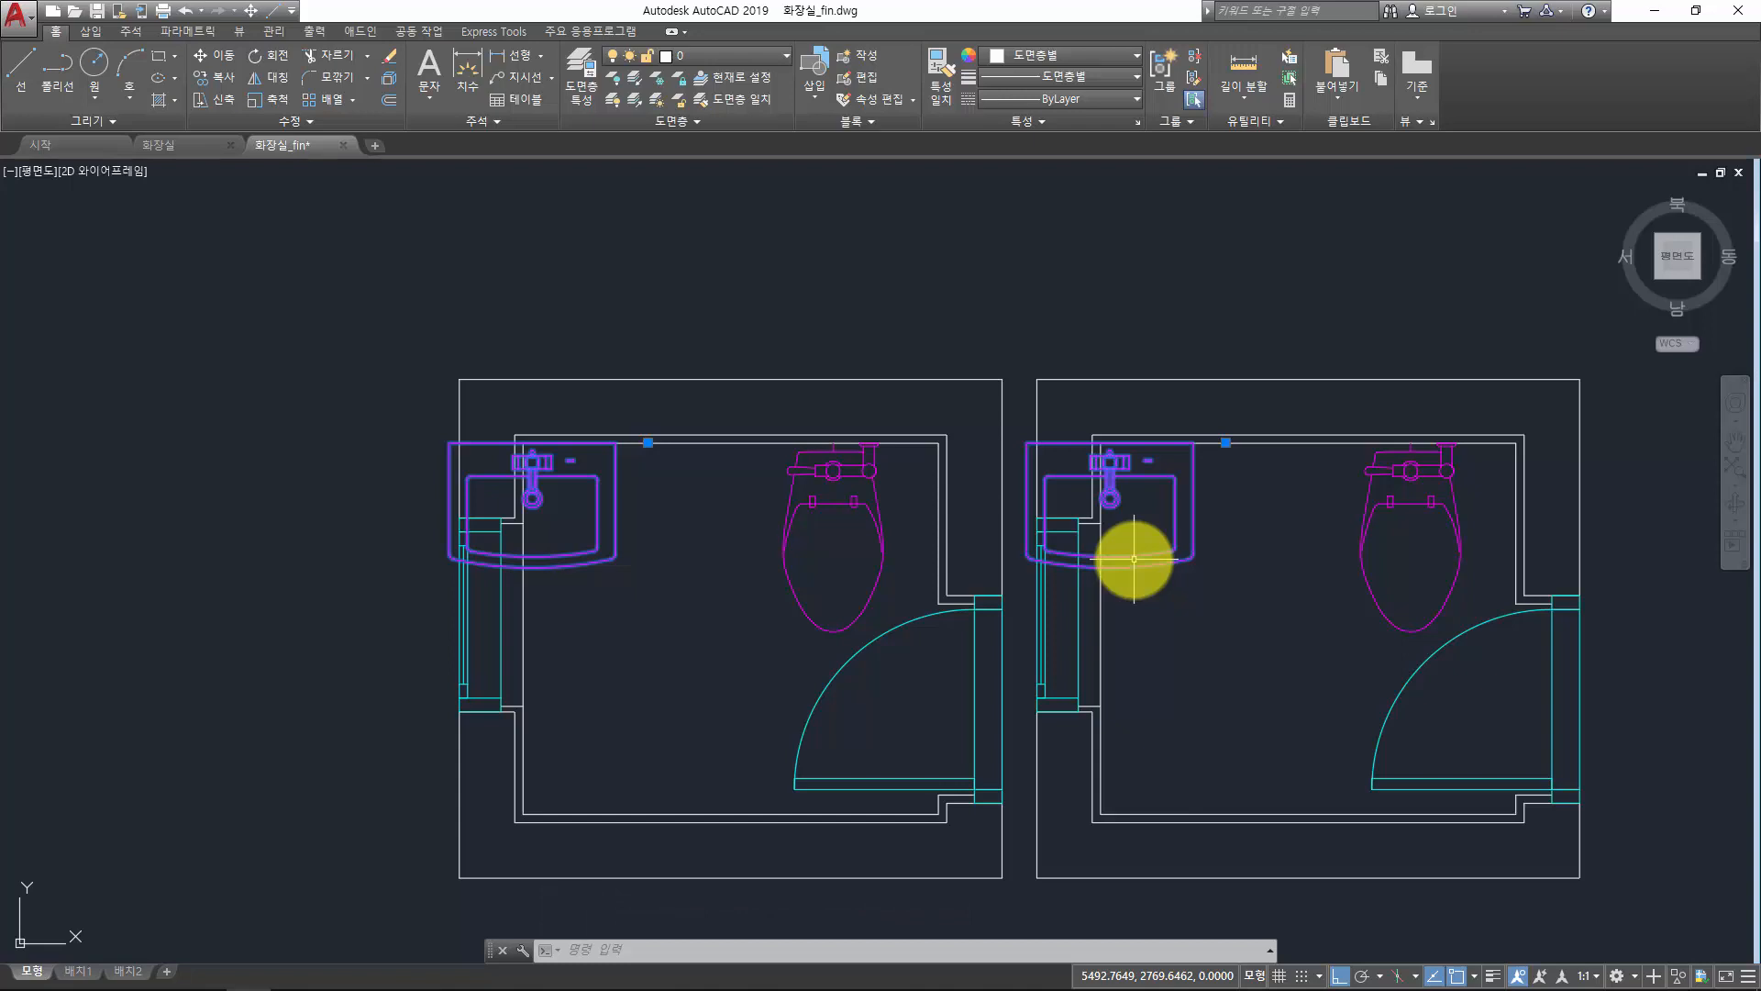
# - Undo the block closing and the geometry move, and close the Block Editor with the changes saved
pyautogui.doubleClick(1134, 559)
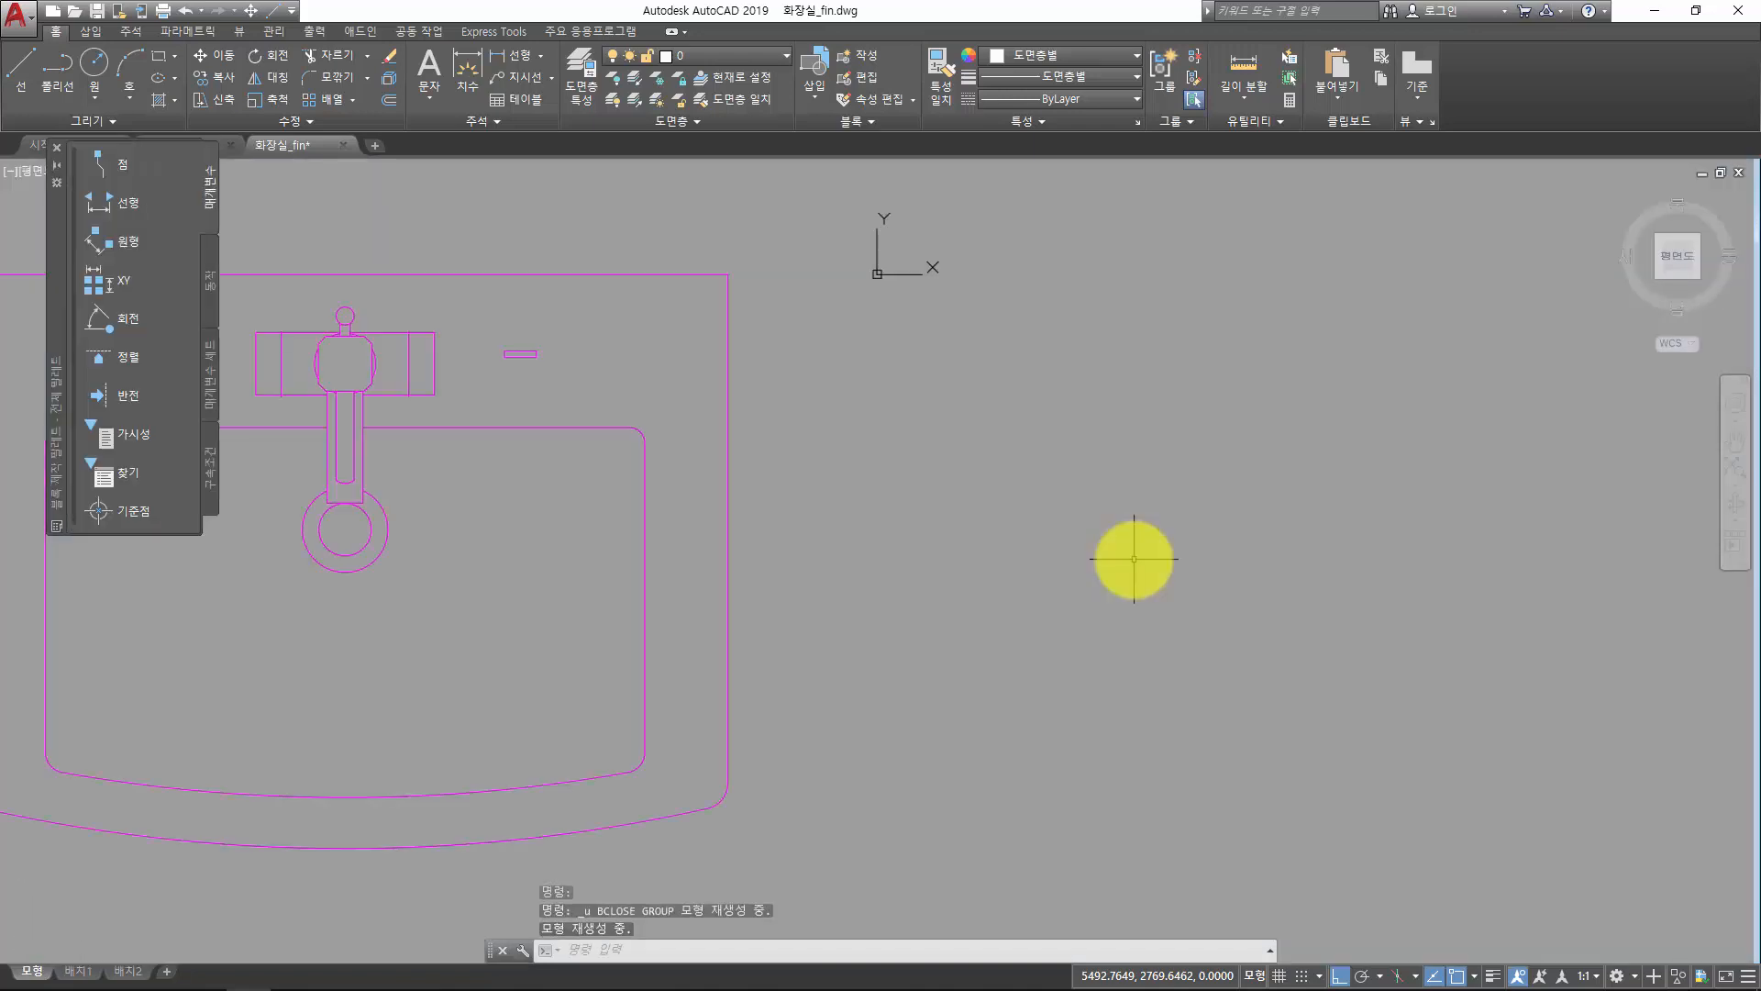
pyautogui.click(1004, 222)
pyautogui.click(707, 502)
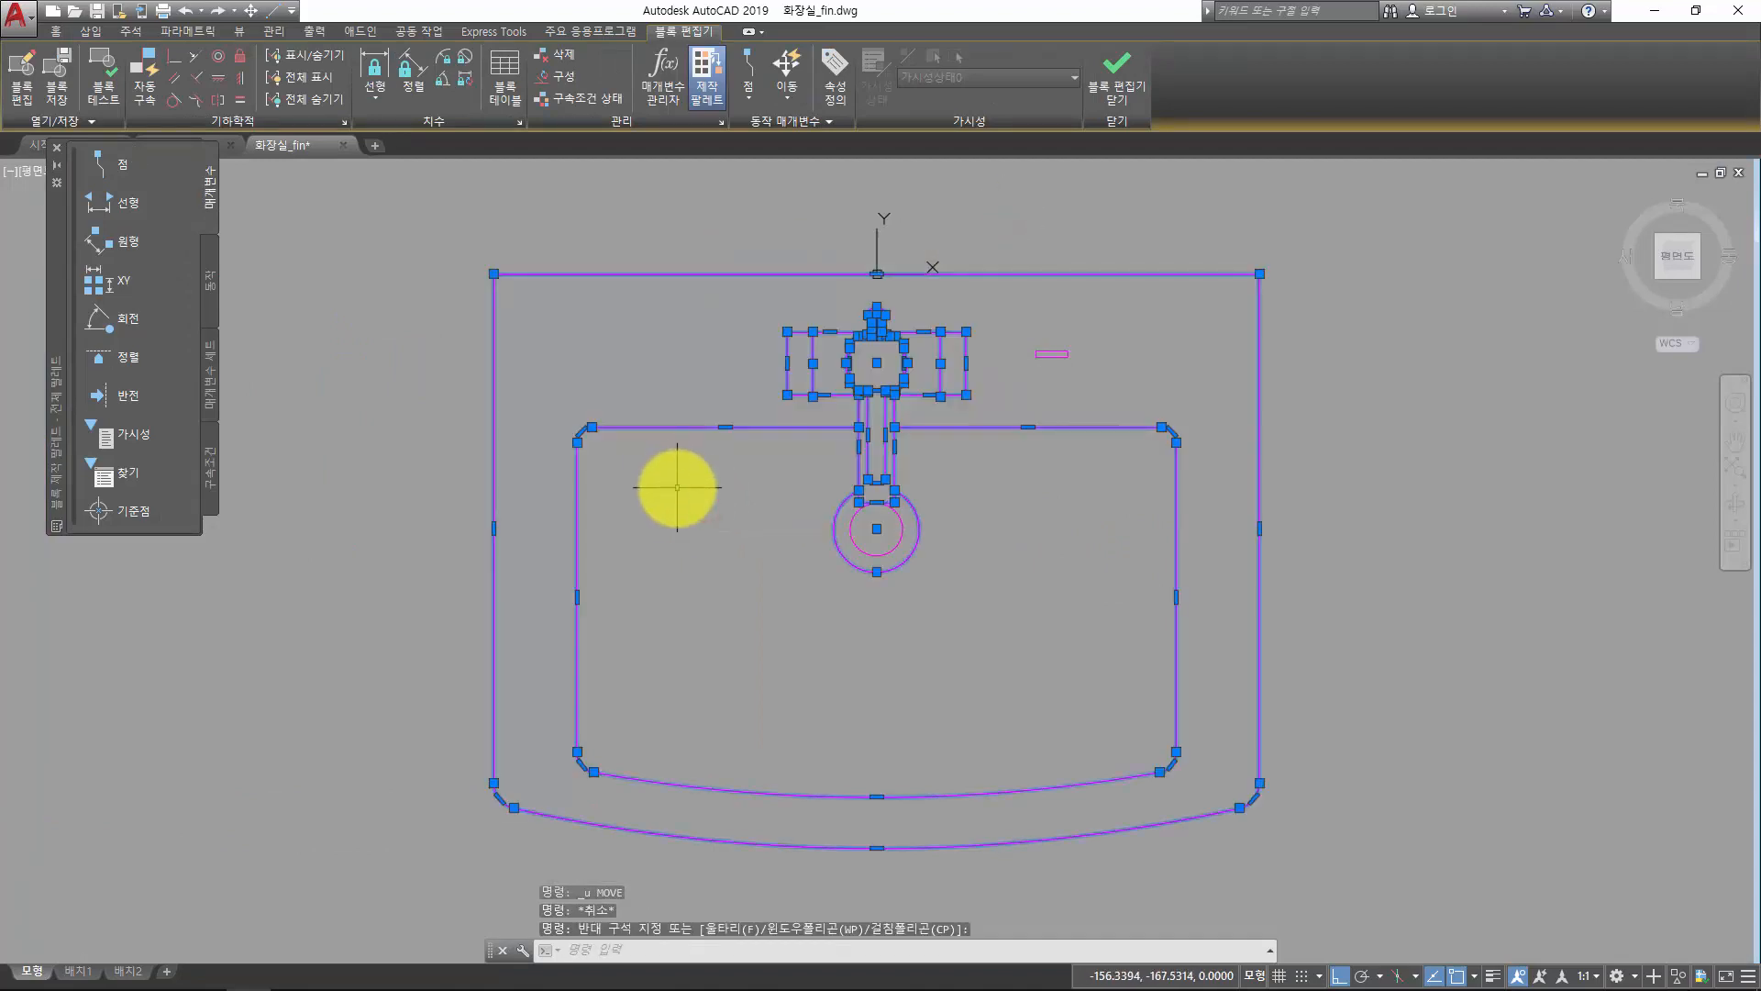
pyautogui.click(1111, 79)
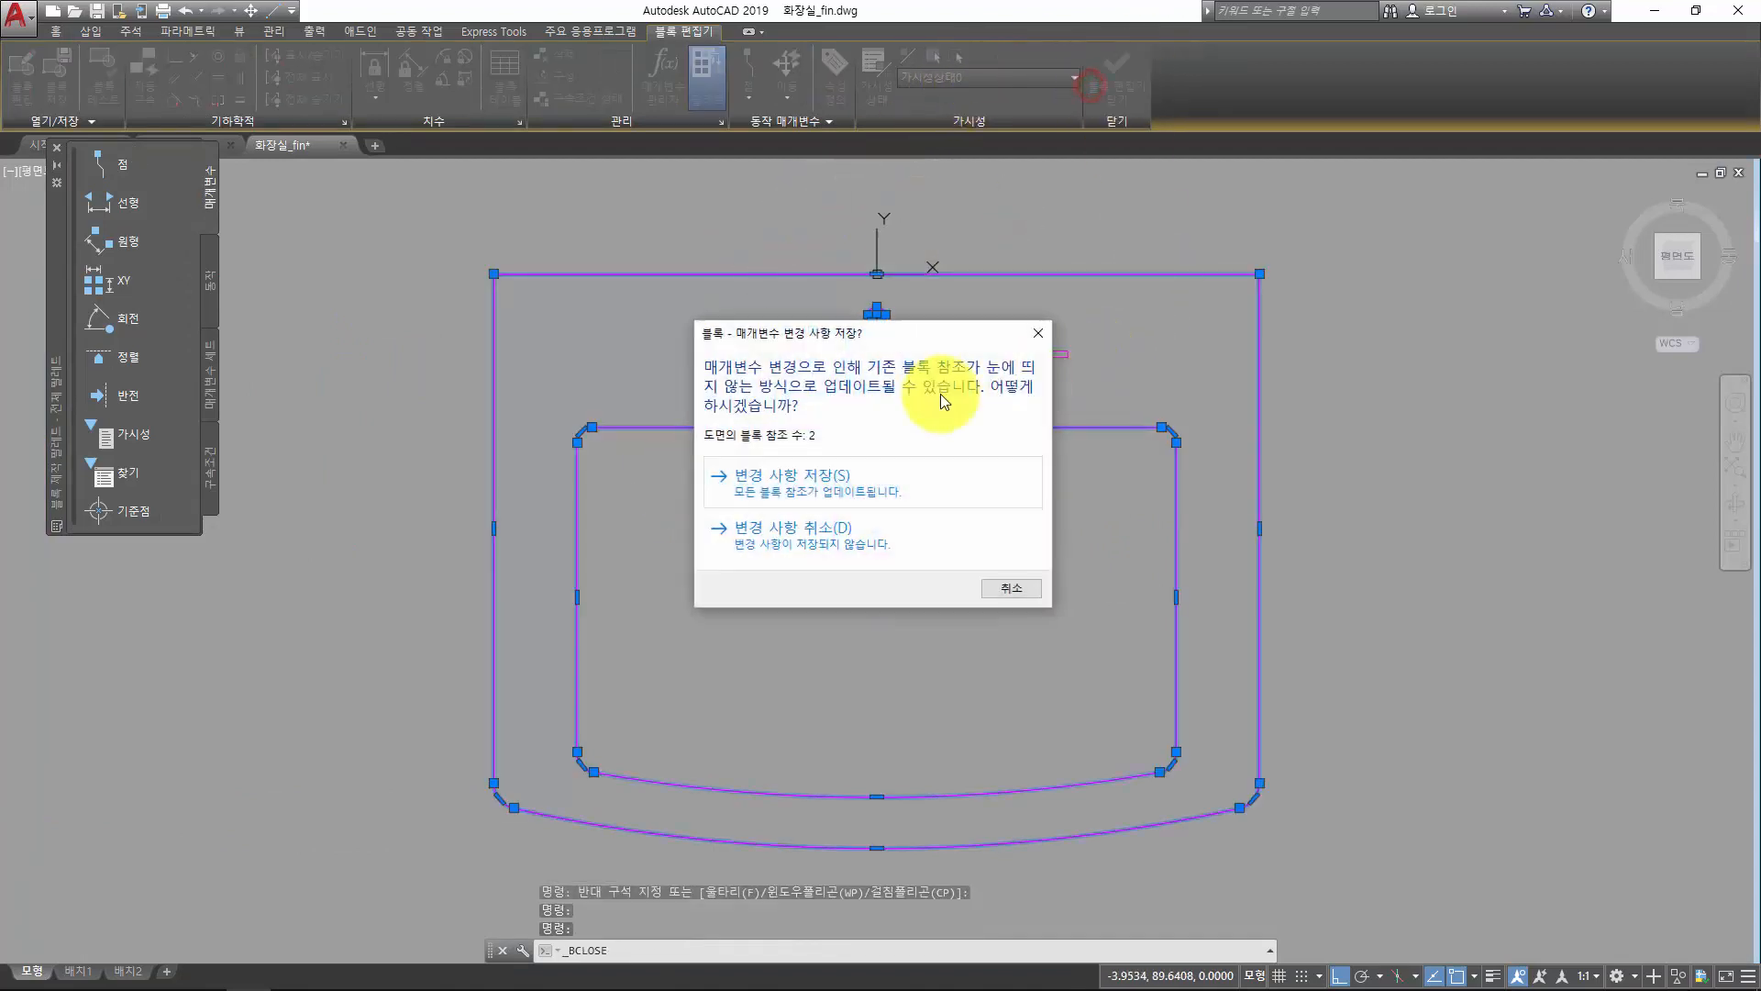
pyautogui.click(841, 503)
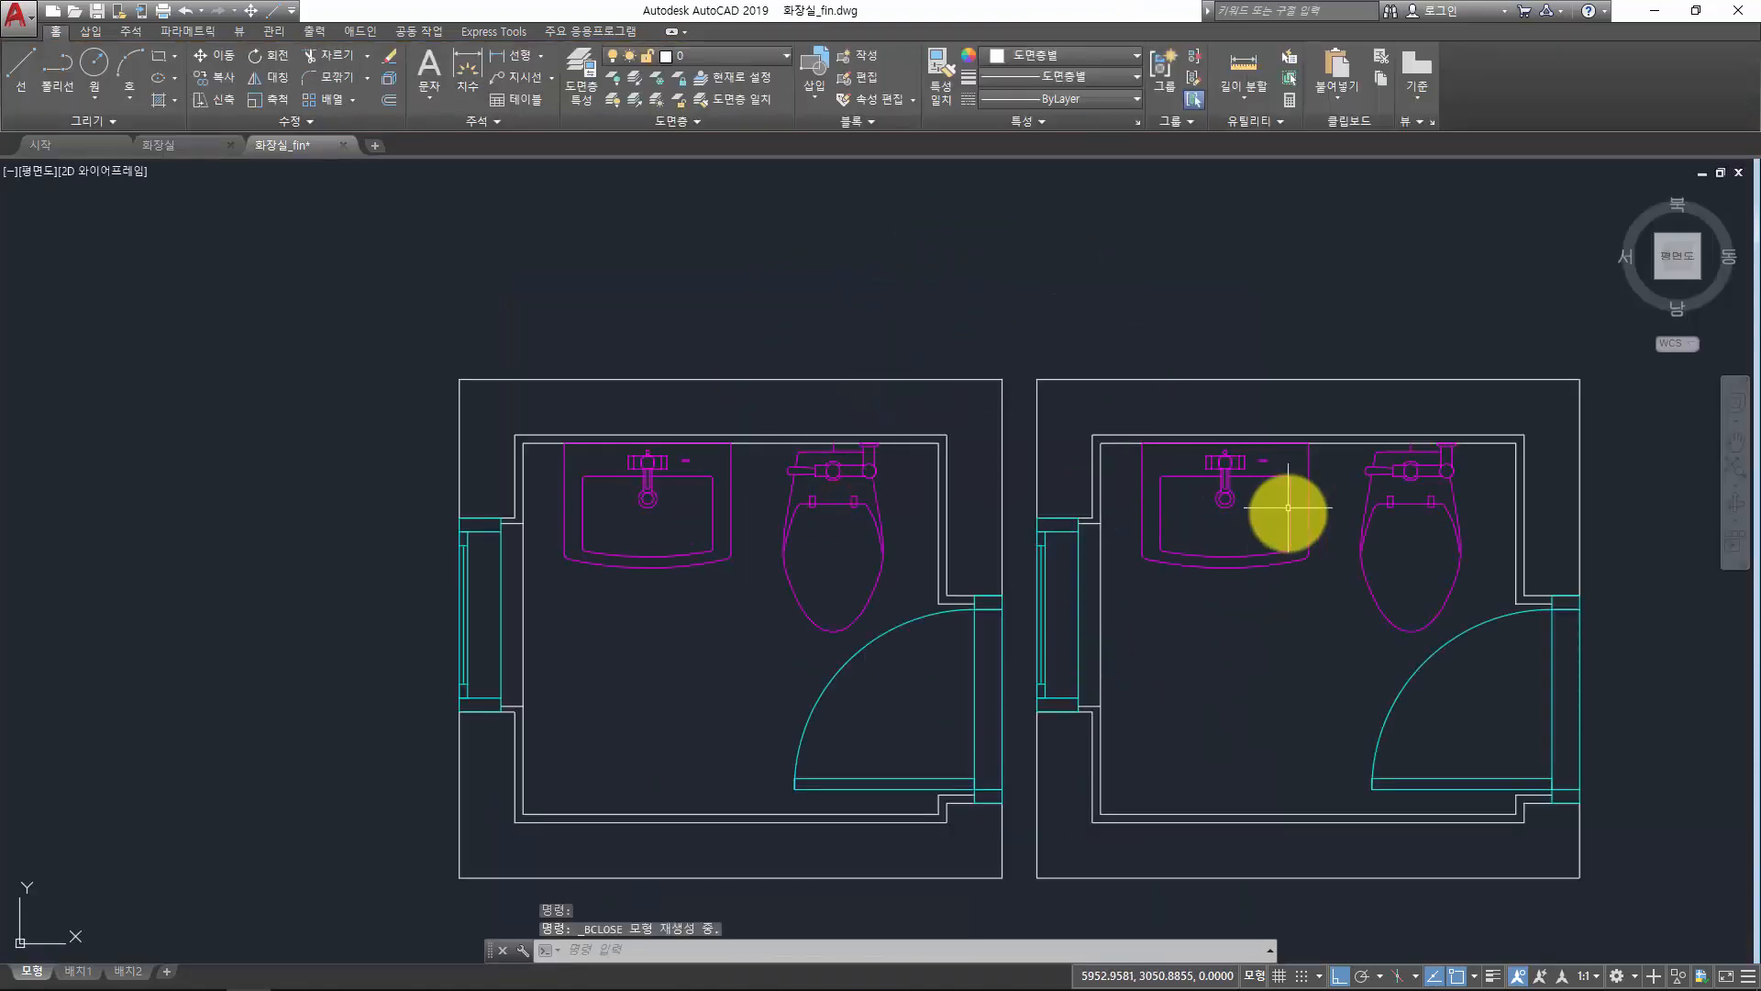
# - Select the copied plan's washbasin to examine its insertion grip at the wall, and clear the selection
pyautogui.click(1228, 551)
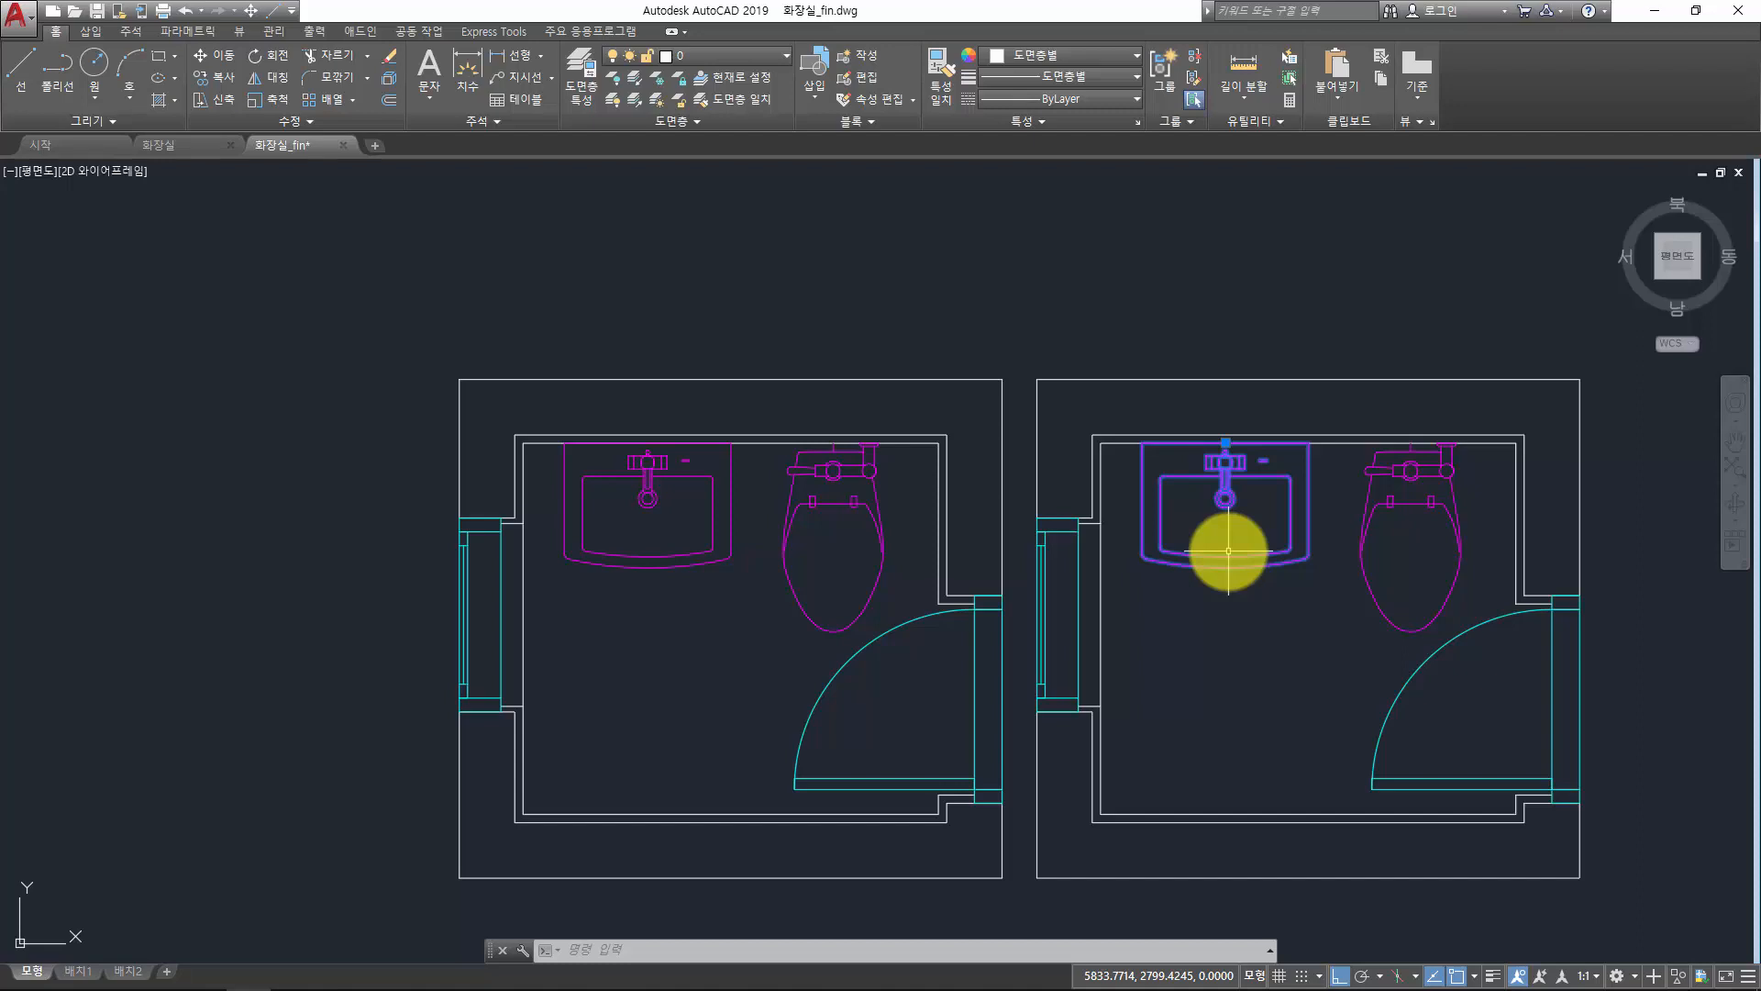
pyautogui.press('Escape')
pyautogui.press('Escape')
pyautogui.press('Escape')
# - Draw an open, three-segment U-shaped polyline in the empty area above the two bathroom plans
pyautogui.moveTo(1009, 438); pyautogui.dragTo(935, 416, button='middle')
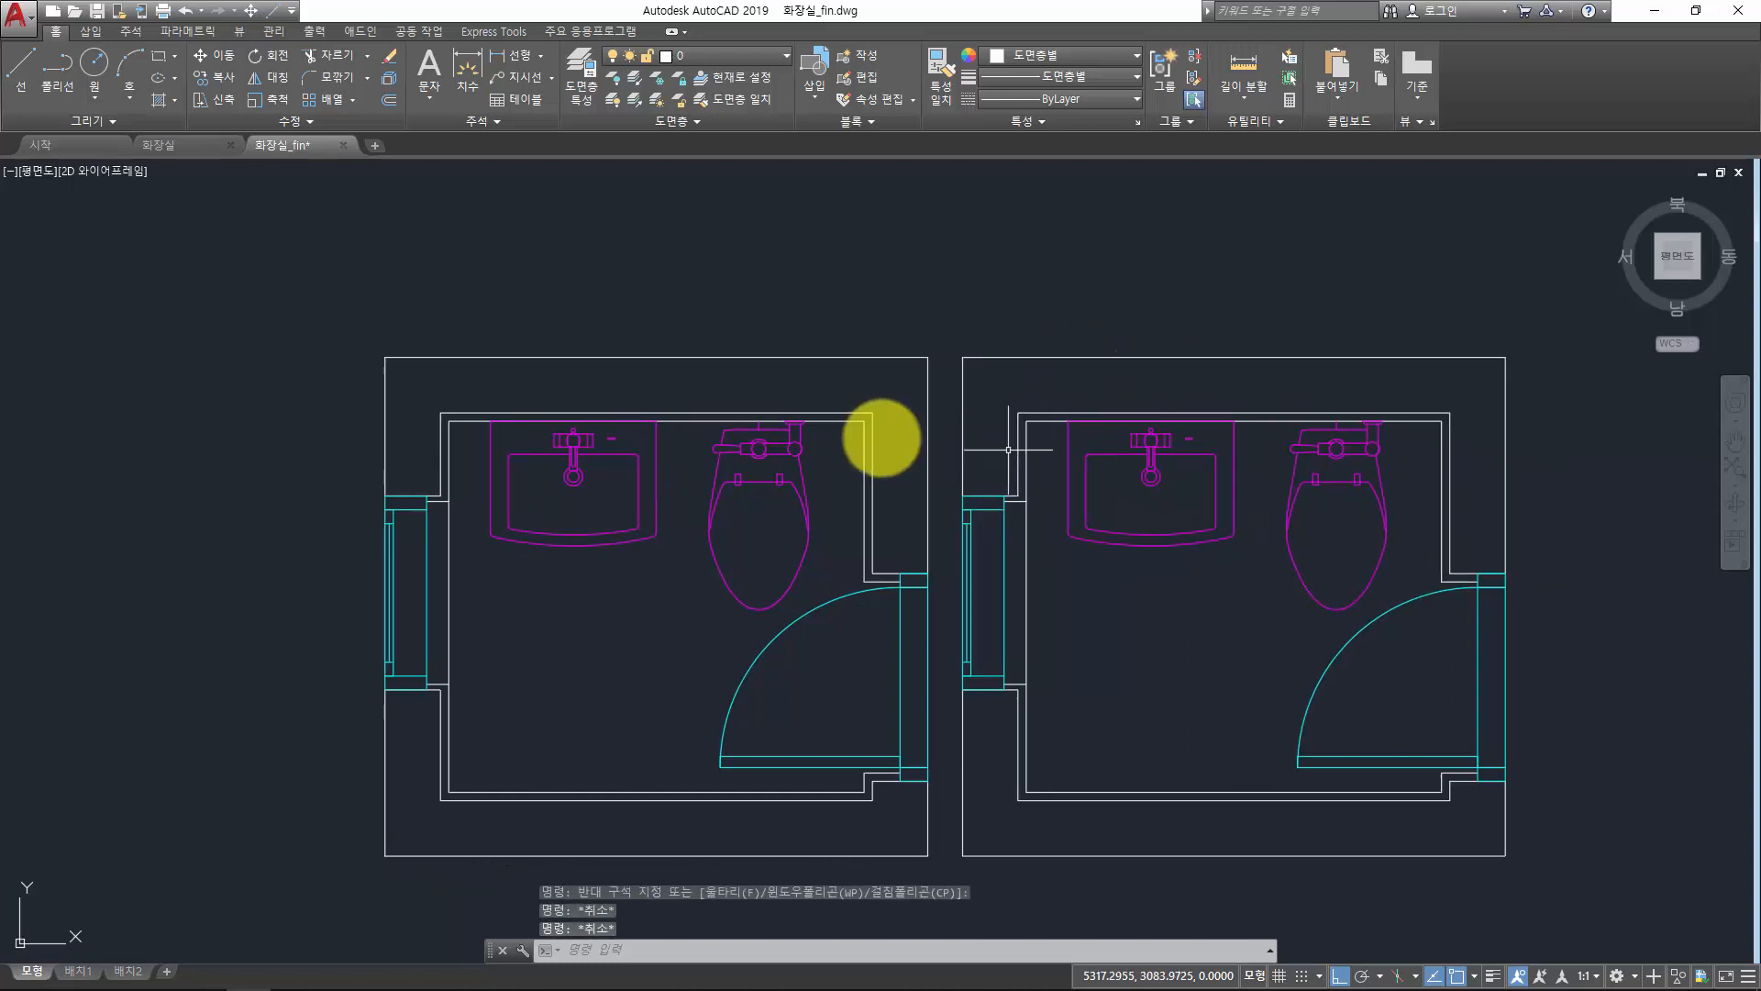
pyautogui.click(58, 65)
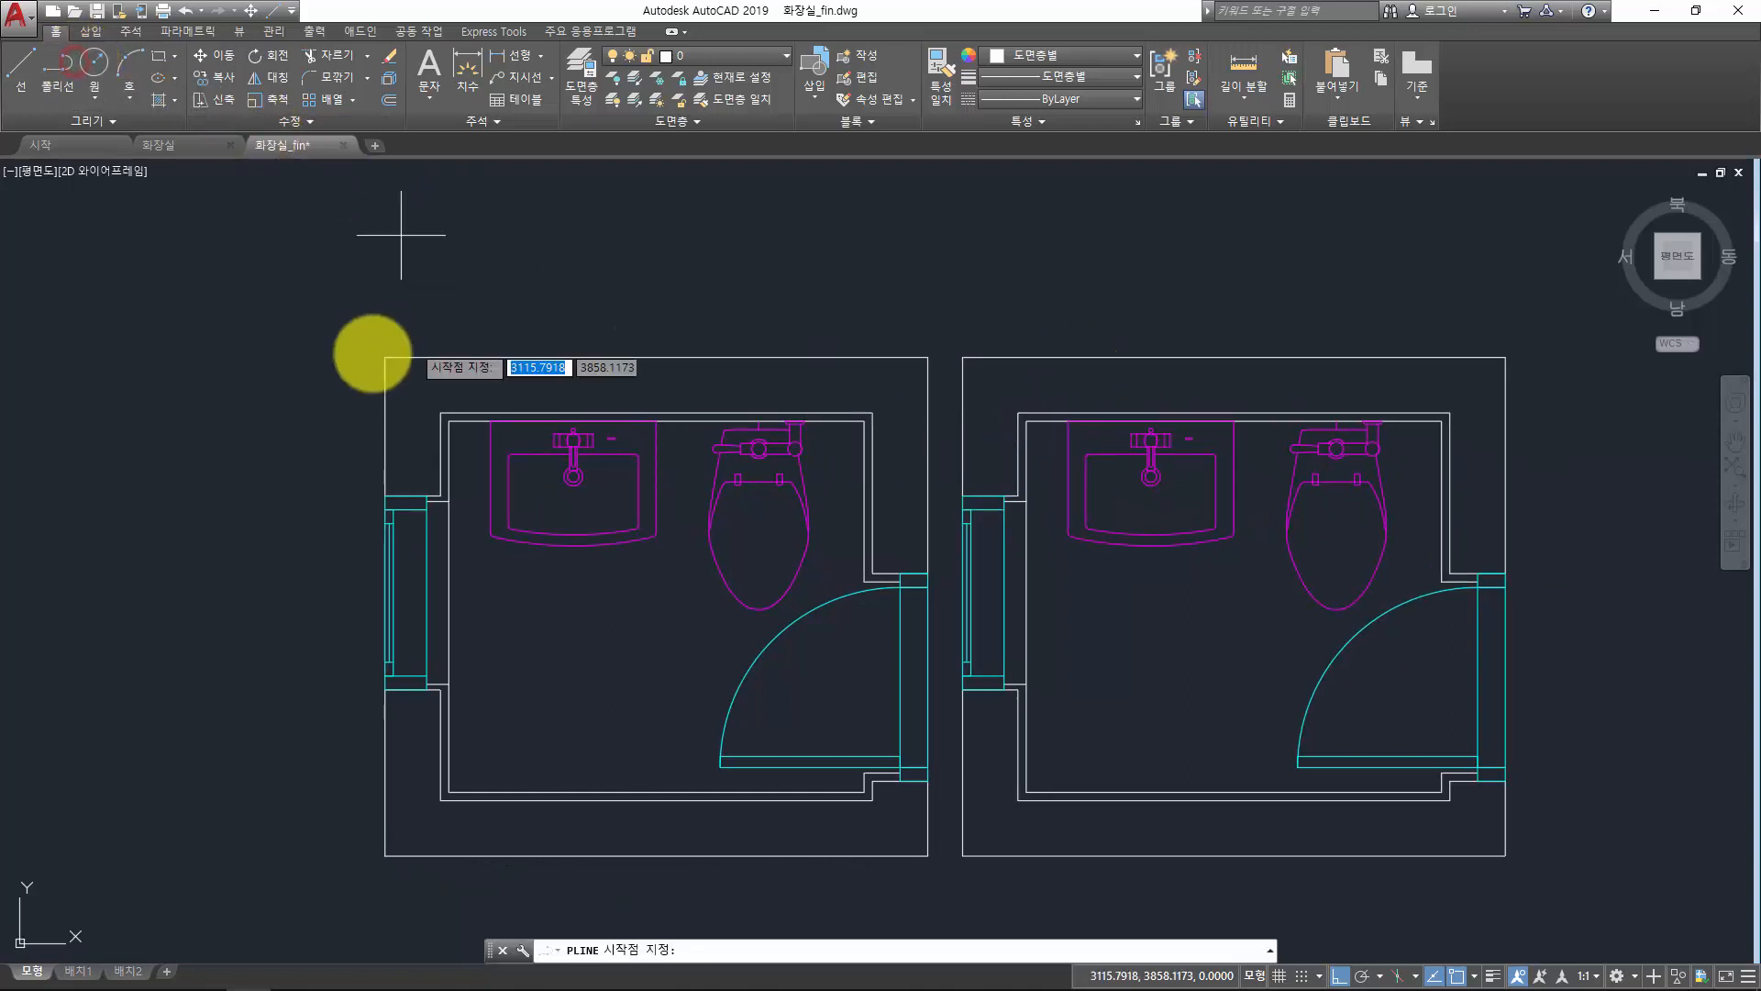
pyautogui.click(265, 301)
pyautogui.click(1057, 210)
pyautogui.moveTo(954, 295); pyautogui.dragTo(925, 610, button='middle')
pyautogui.click(924, 332)
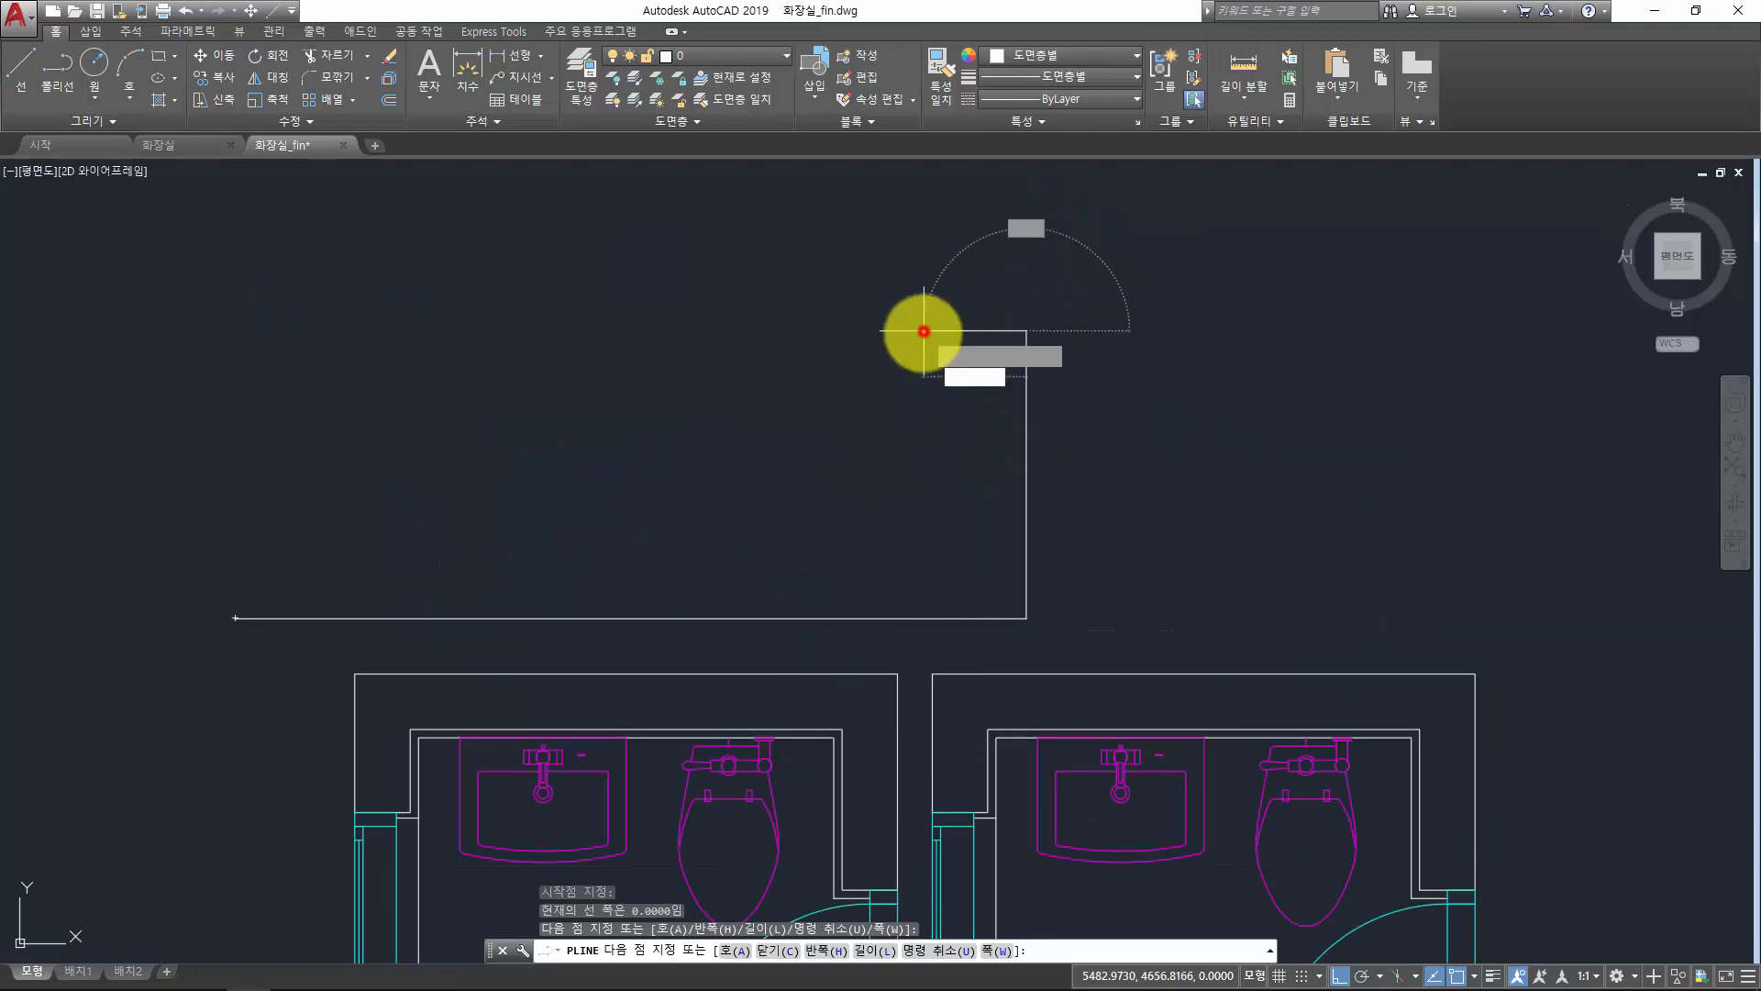
pyautogui.click(377, 361)
pyautogui.press('Return')
# - Open the U-shaped polyline's PEDIT options, cancel them and erase the polyline
pyautogui.doubleClick(511, 330)
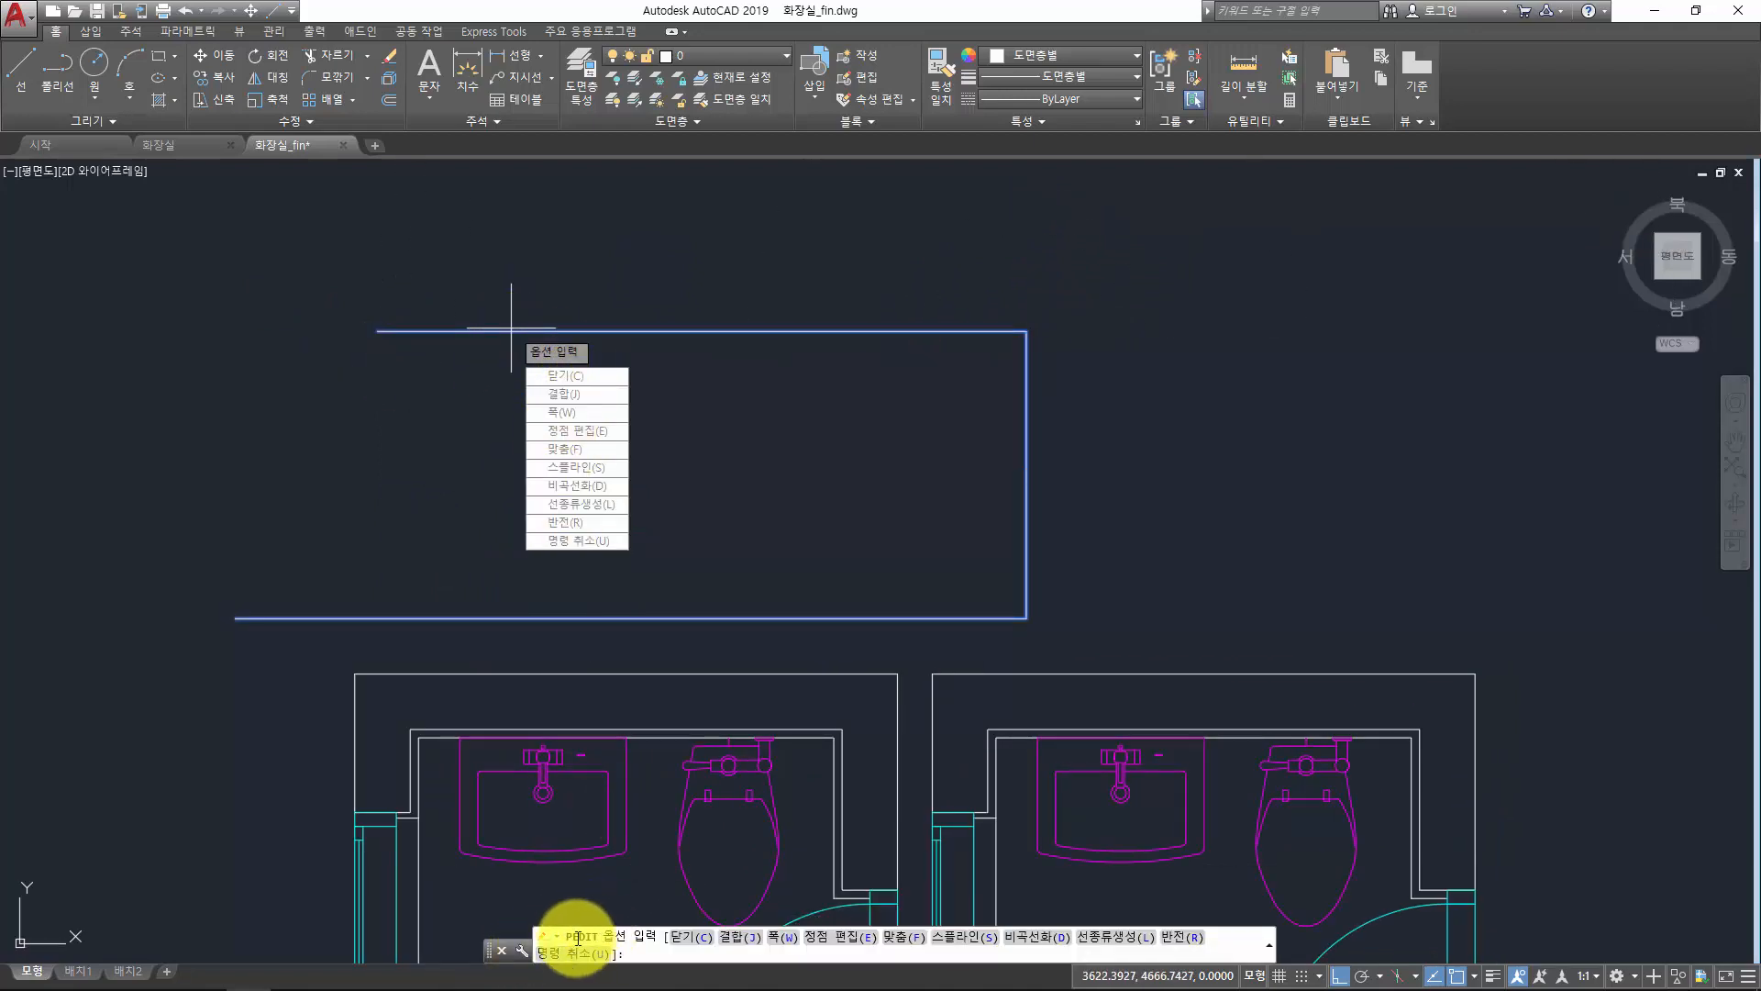
pyautogui.press('Escape')
pyautogui.click(746, 293)
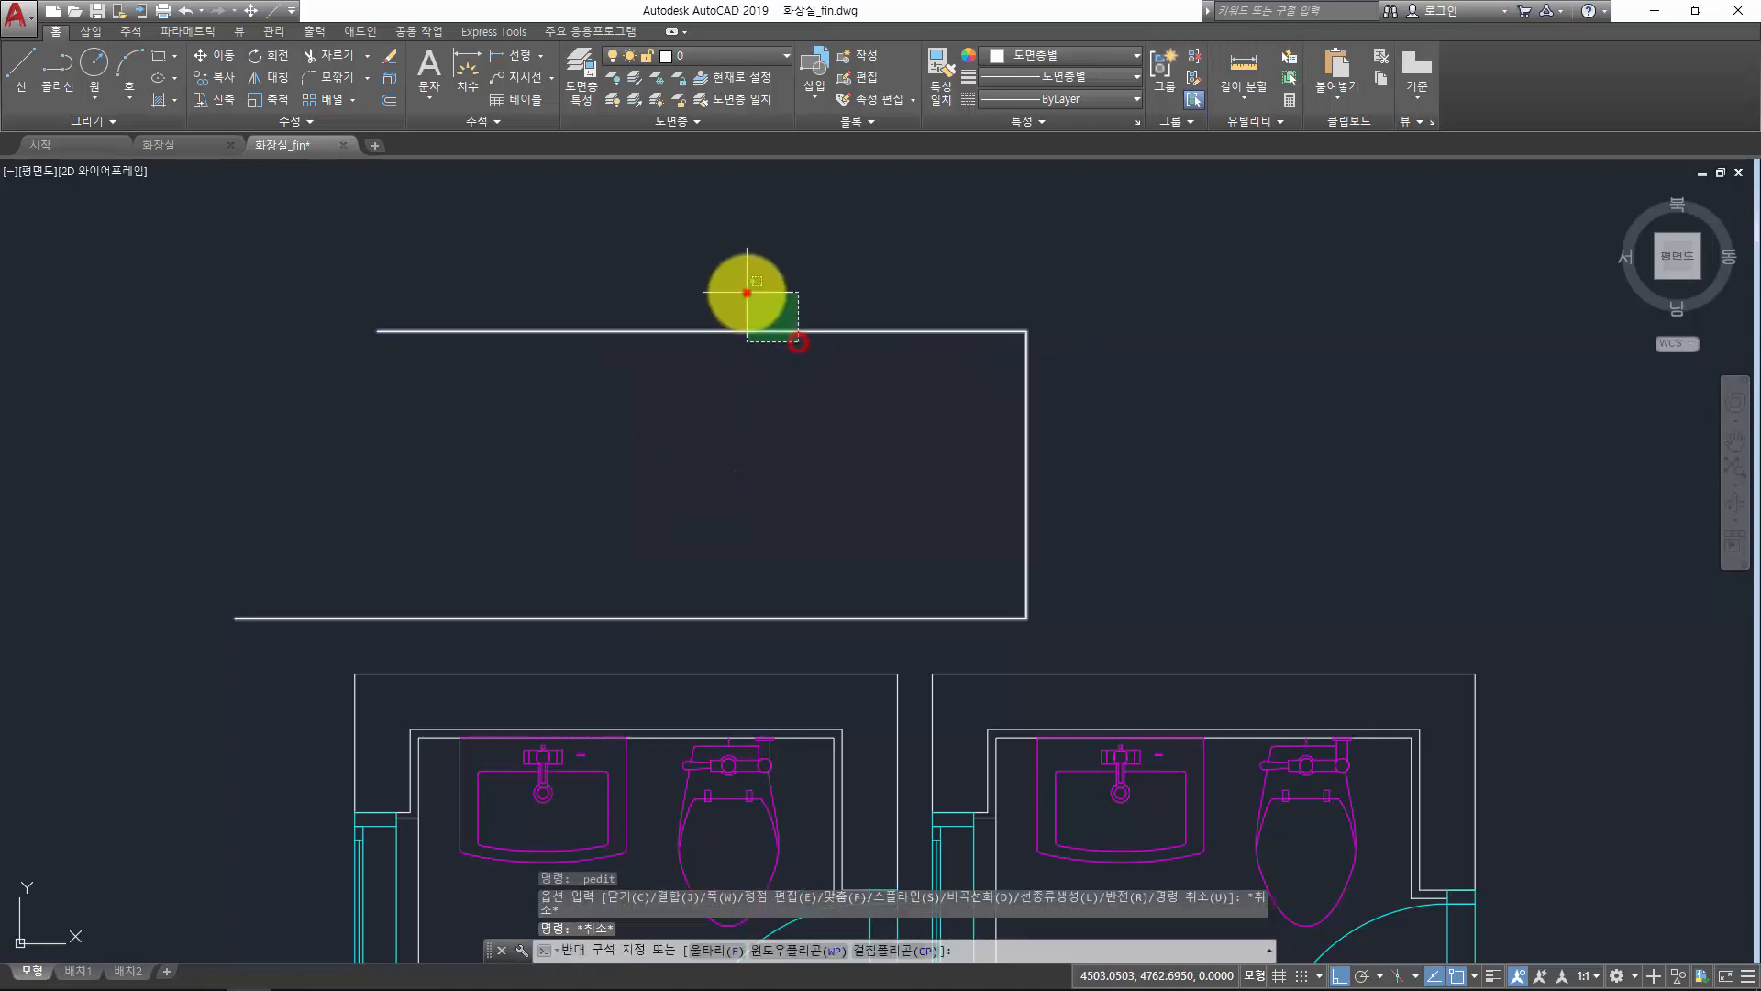
pyautogui.press('Return')
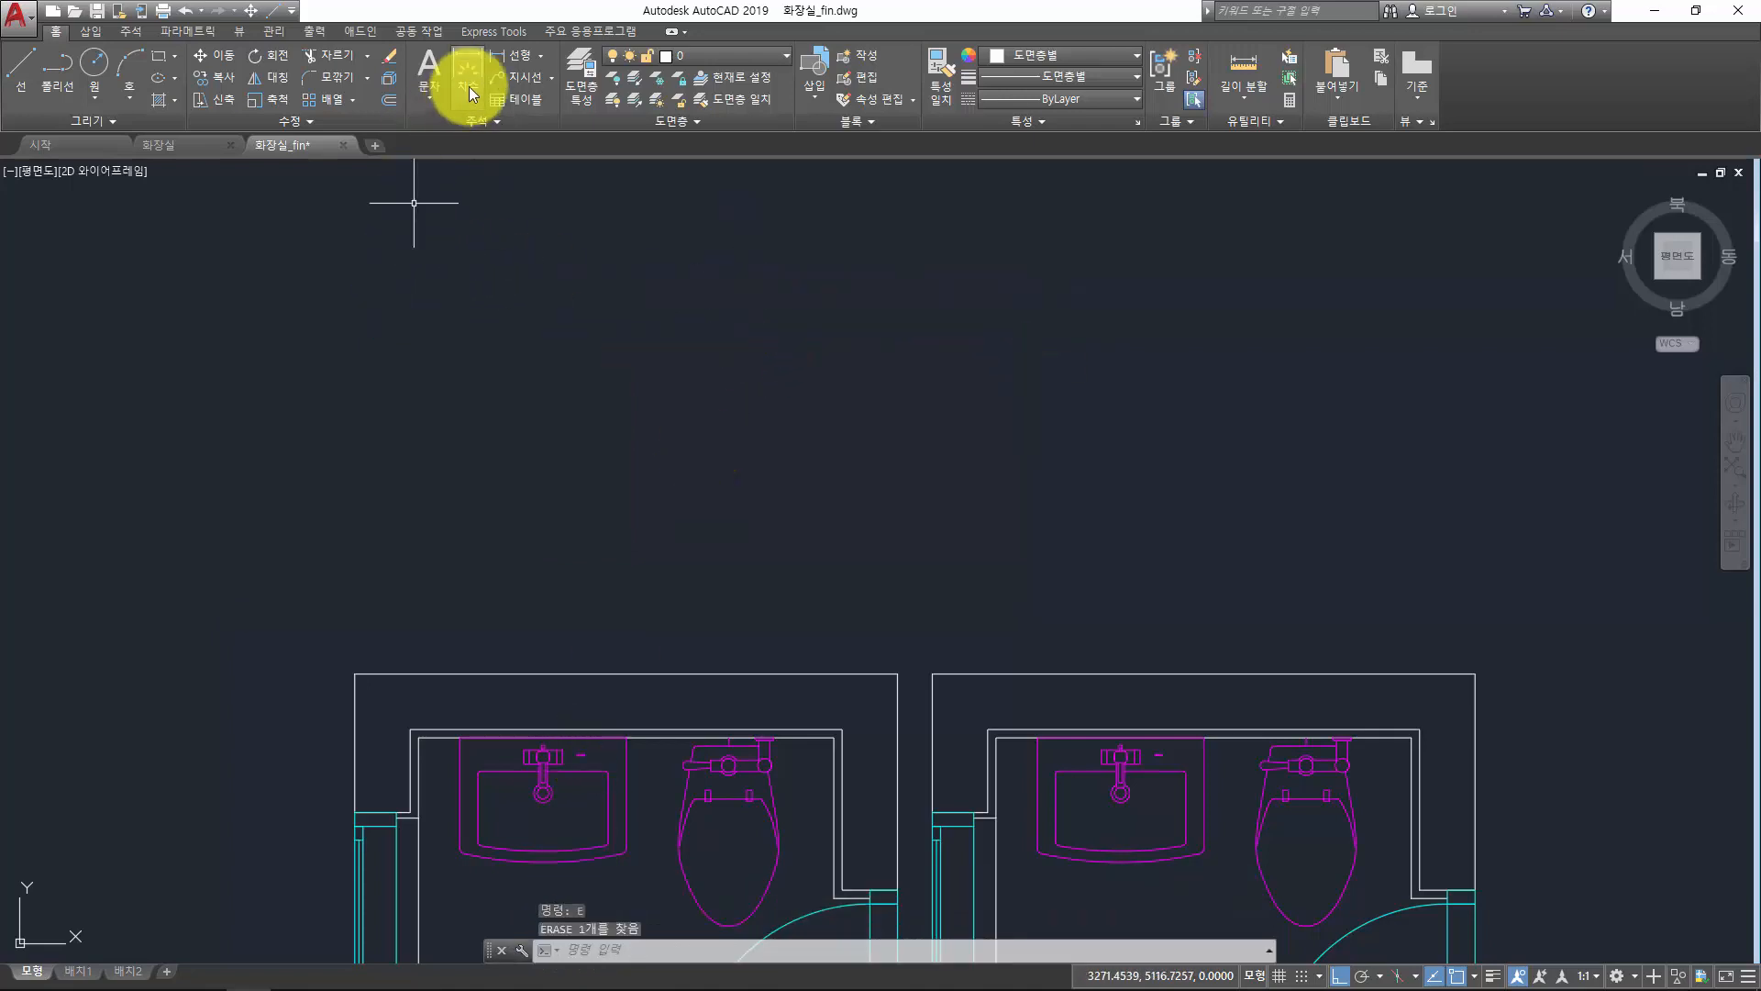
# - Place a small horizontal linear dimension about 119 units wide in the empty area above the original plan
pyautogui.click(488, 484)
pyautogui.click(519, 485)
pyautogui.click(519, 467)
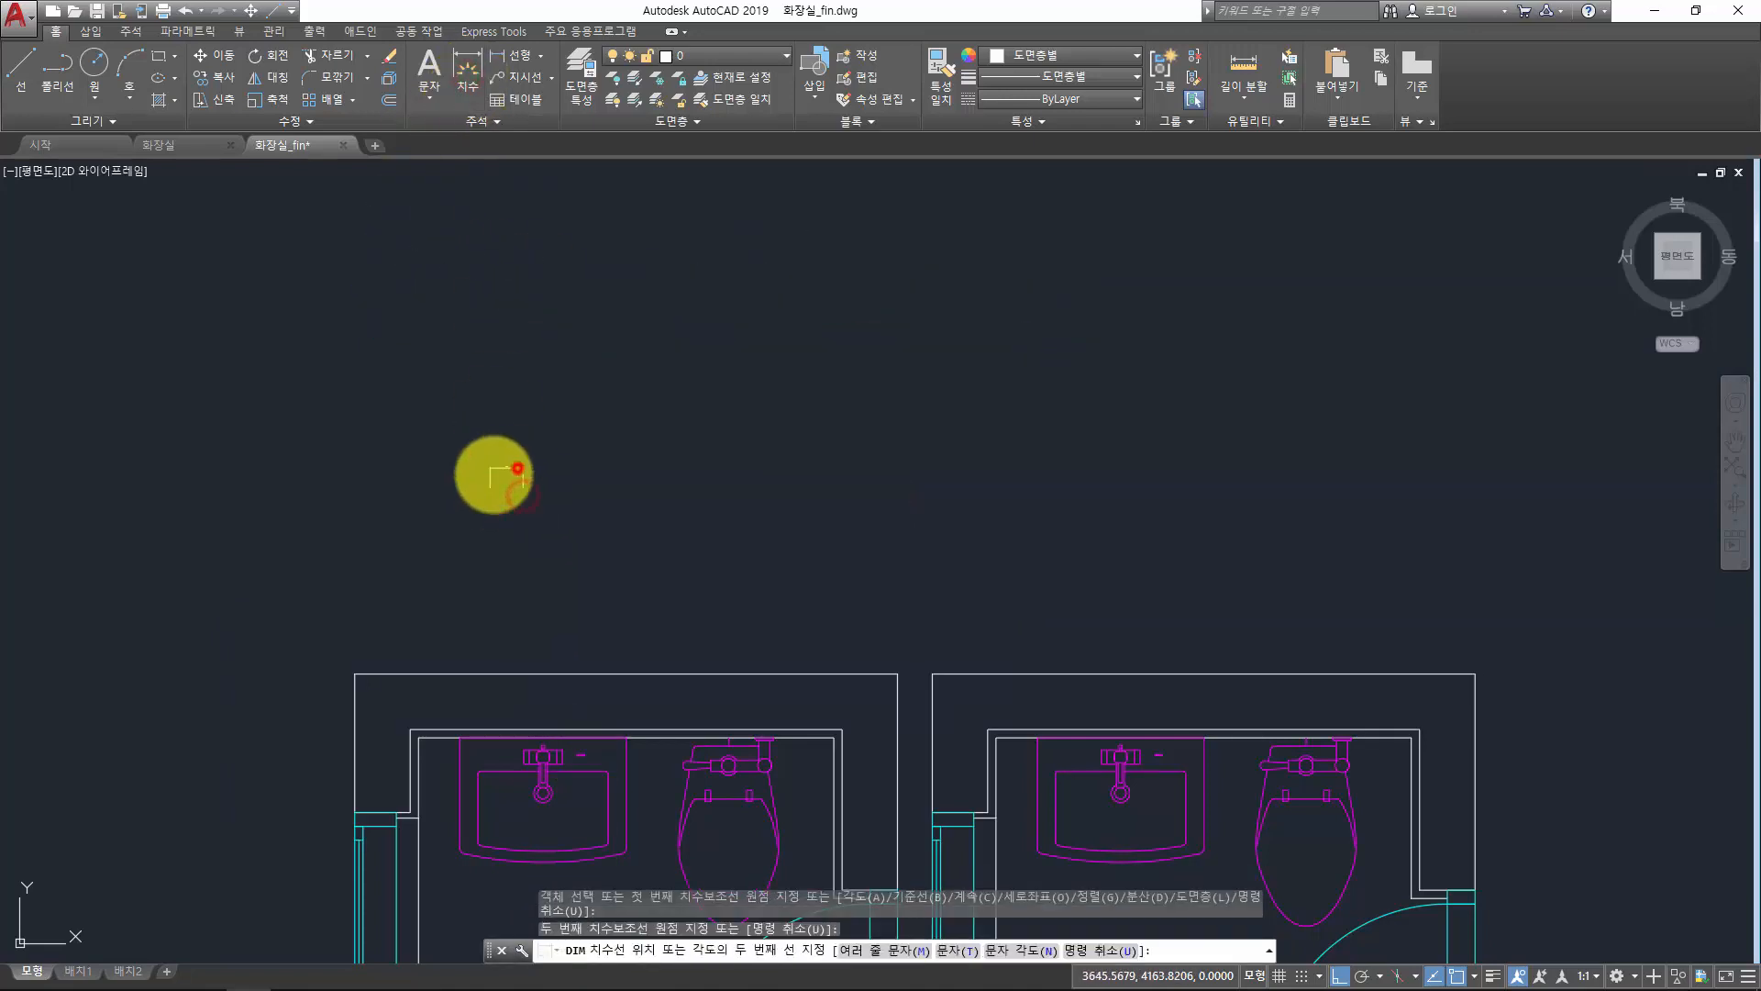
pyautogui.scroll(6, 481, 477)
pyautogui.press('Return')
pyautogui.scroll(8, 562, 417)
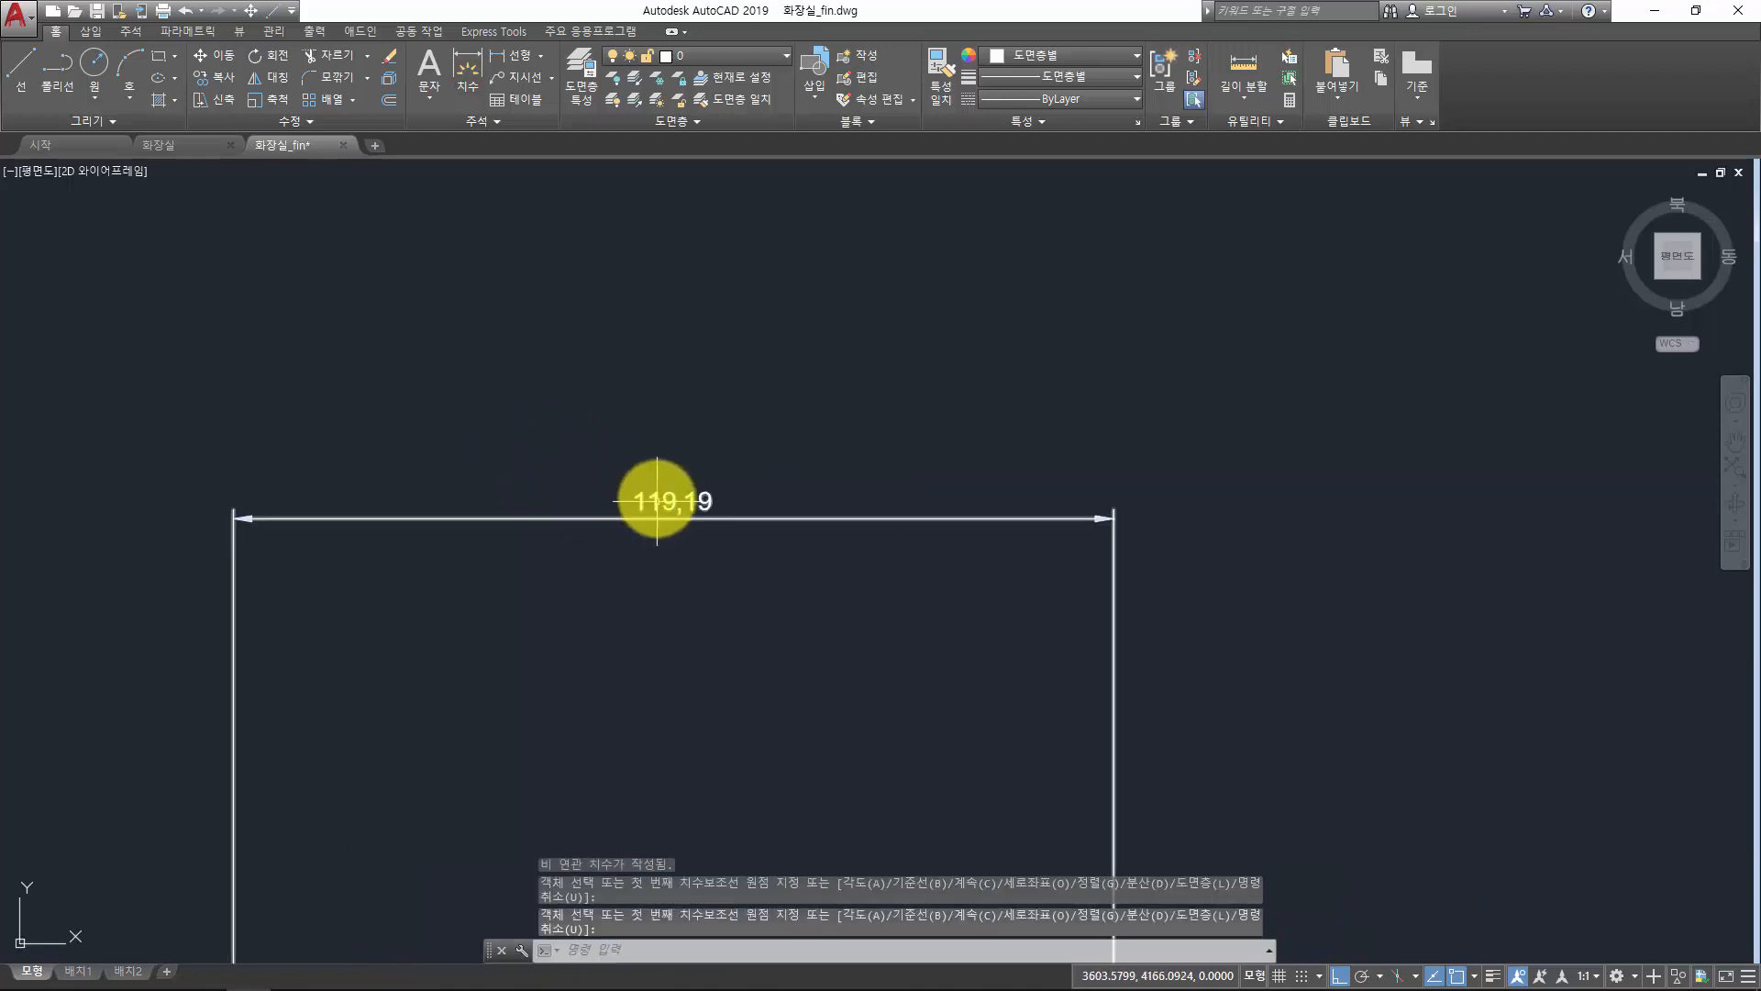
# - Open the small dimension's text for editing, leave it without changes and delete the dimension
pyautogui.doubleClick(658, 498)
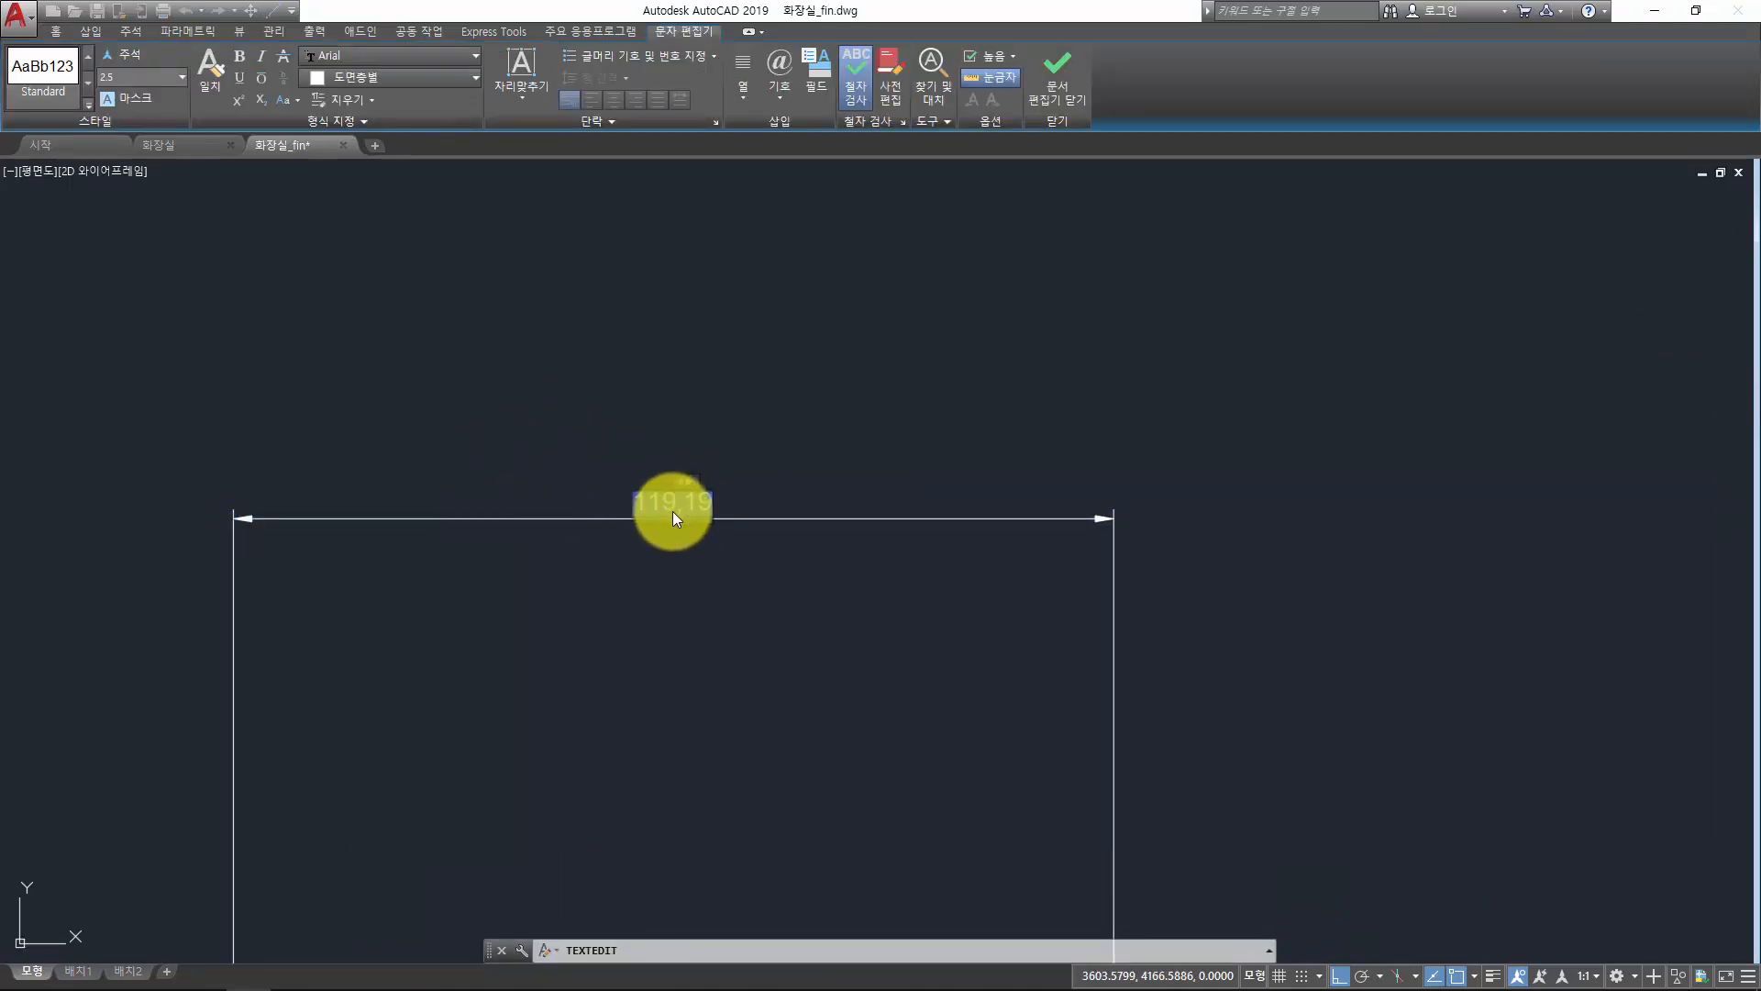
pyautogui.click(680, 558)
pyautogui.click(825, 589)
pyautogui.click(709, 458)
pyautogui.scroll(-2, 709, 459)
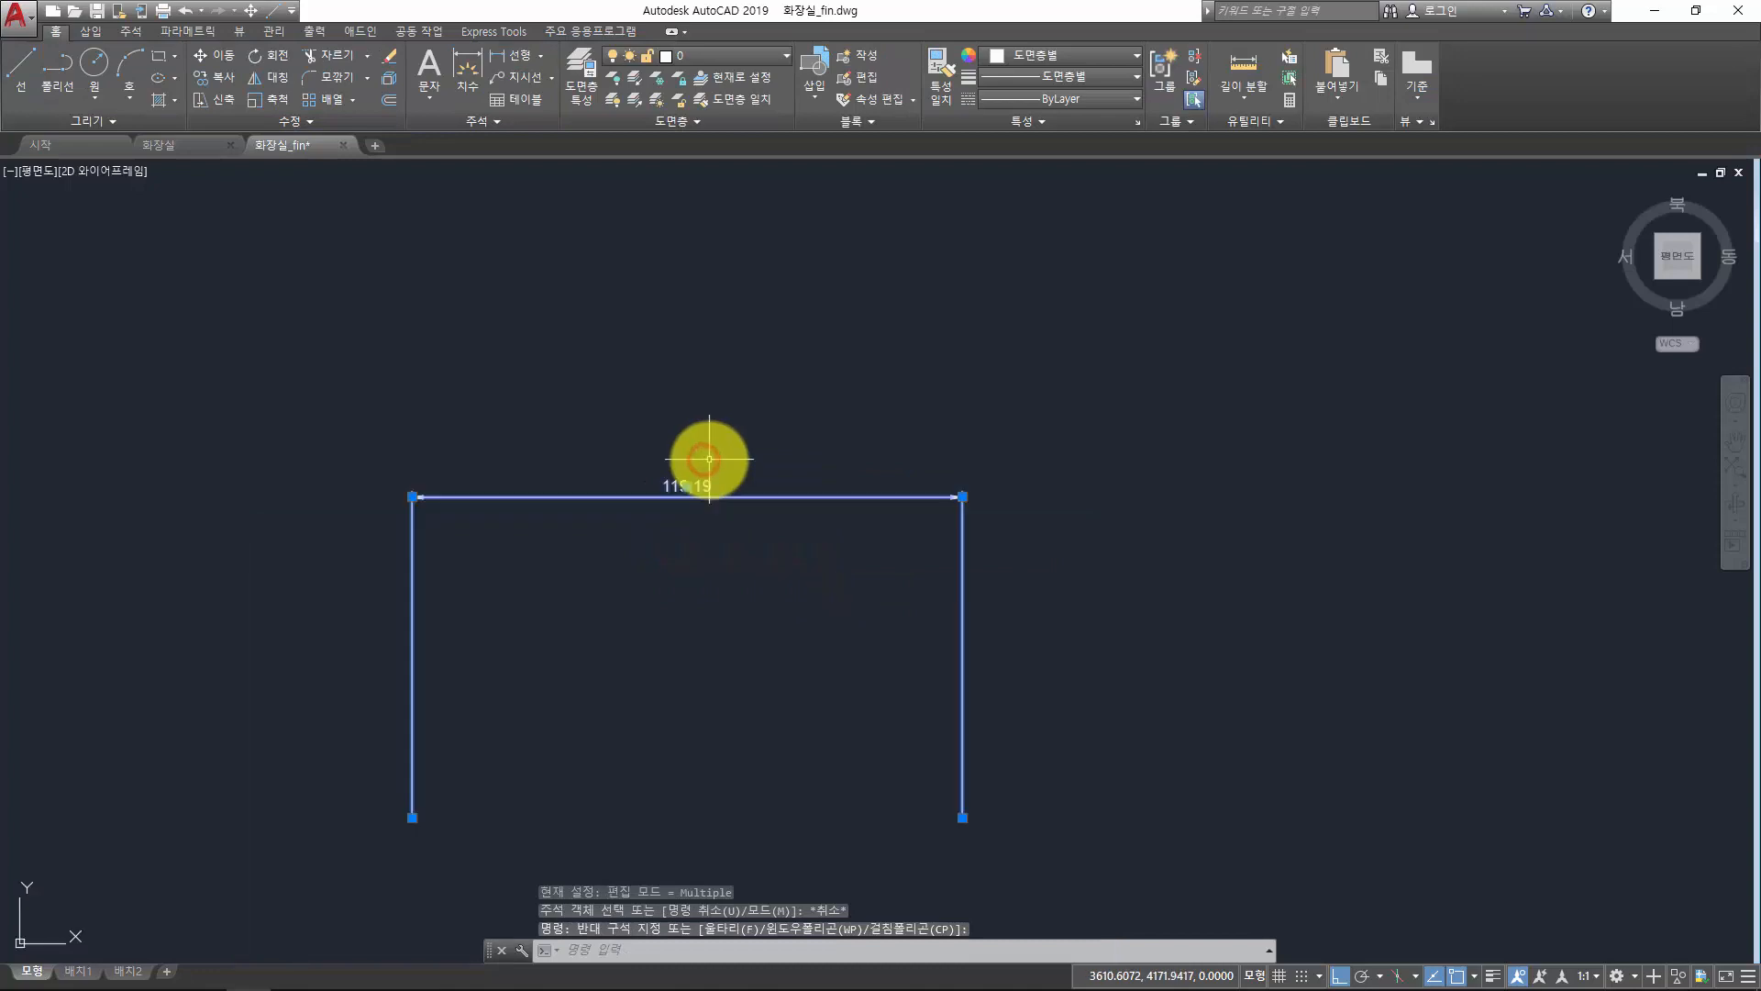
pyautogui.press('Delete')
pyautogui.scroll(-6, 938, 619)
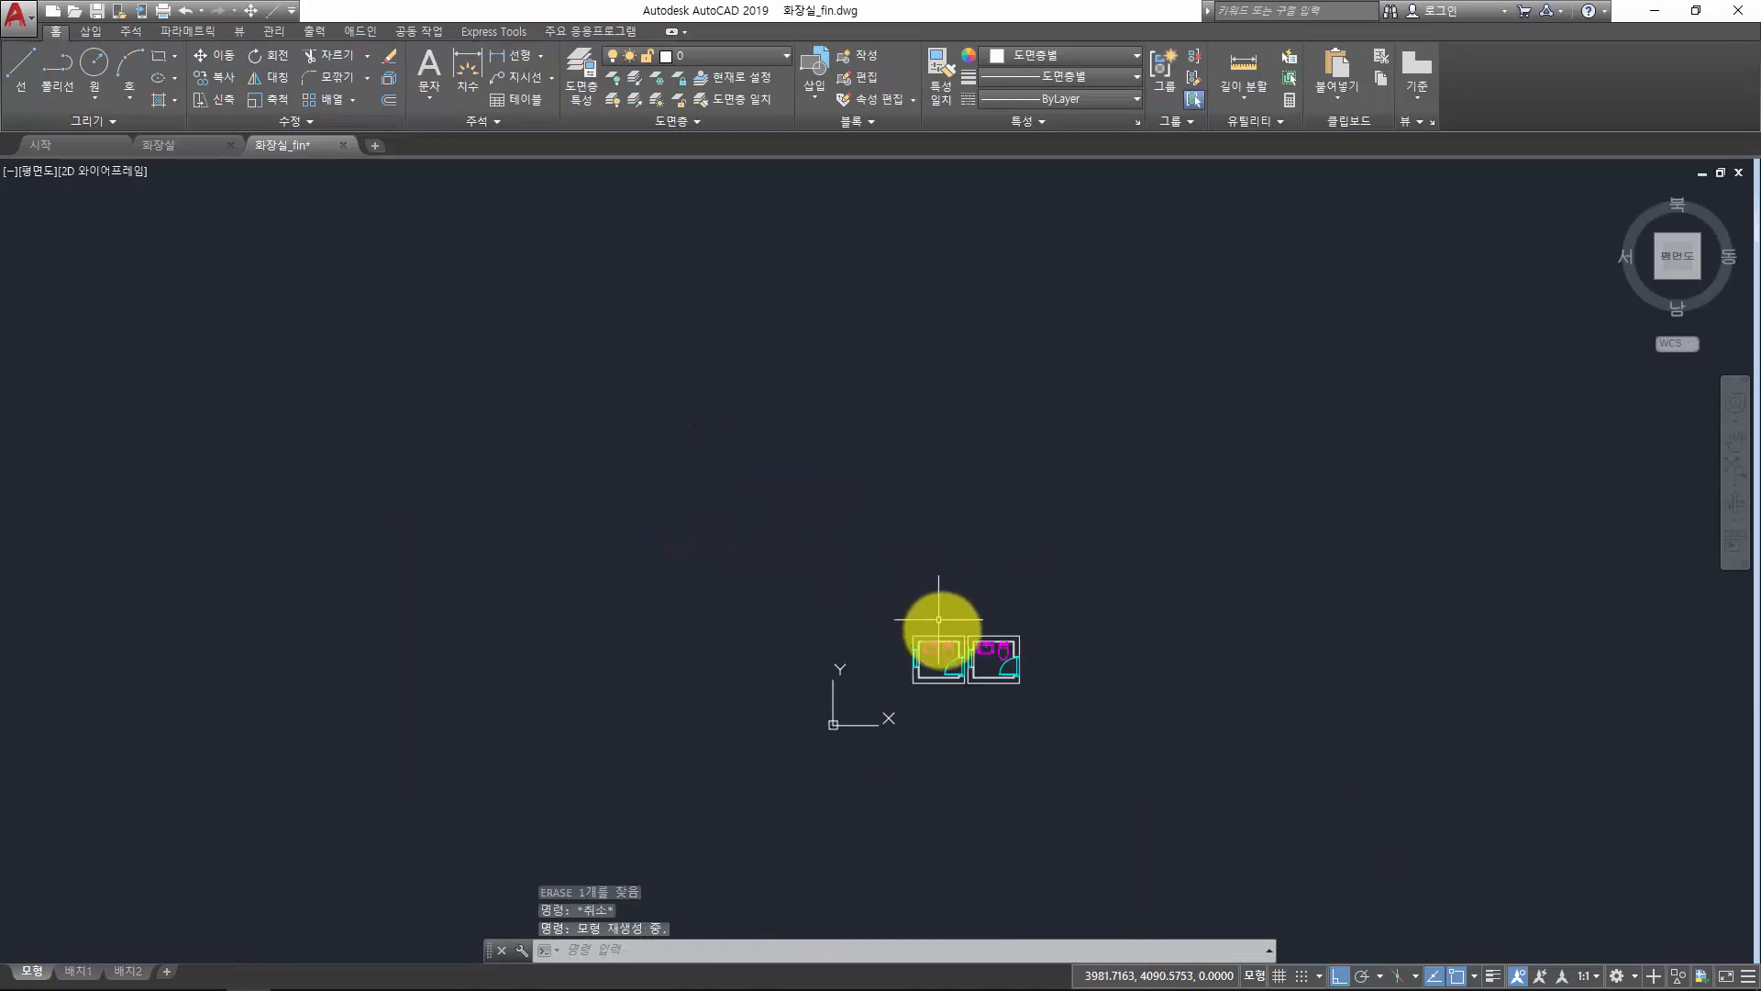
pyautogui.scroll(10, 939, 619)
pyautogui.moveTo(942, 590); pyautogui.dragTo(844, 523, button='middle')
pyautogui.press('Escape')
pyautogui.press('Escape')
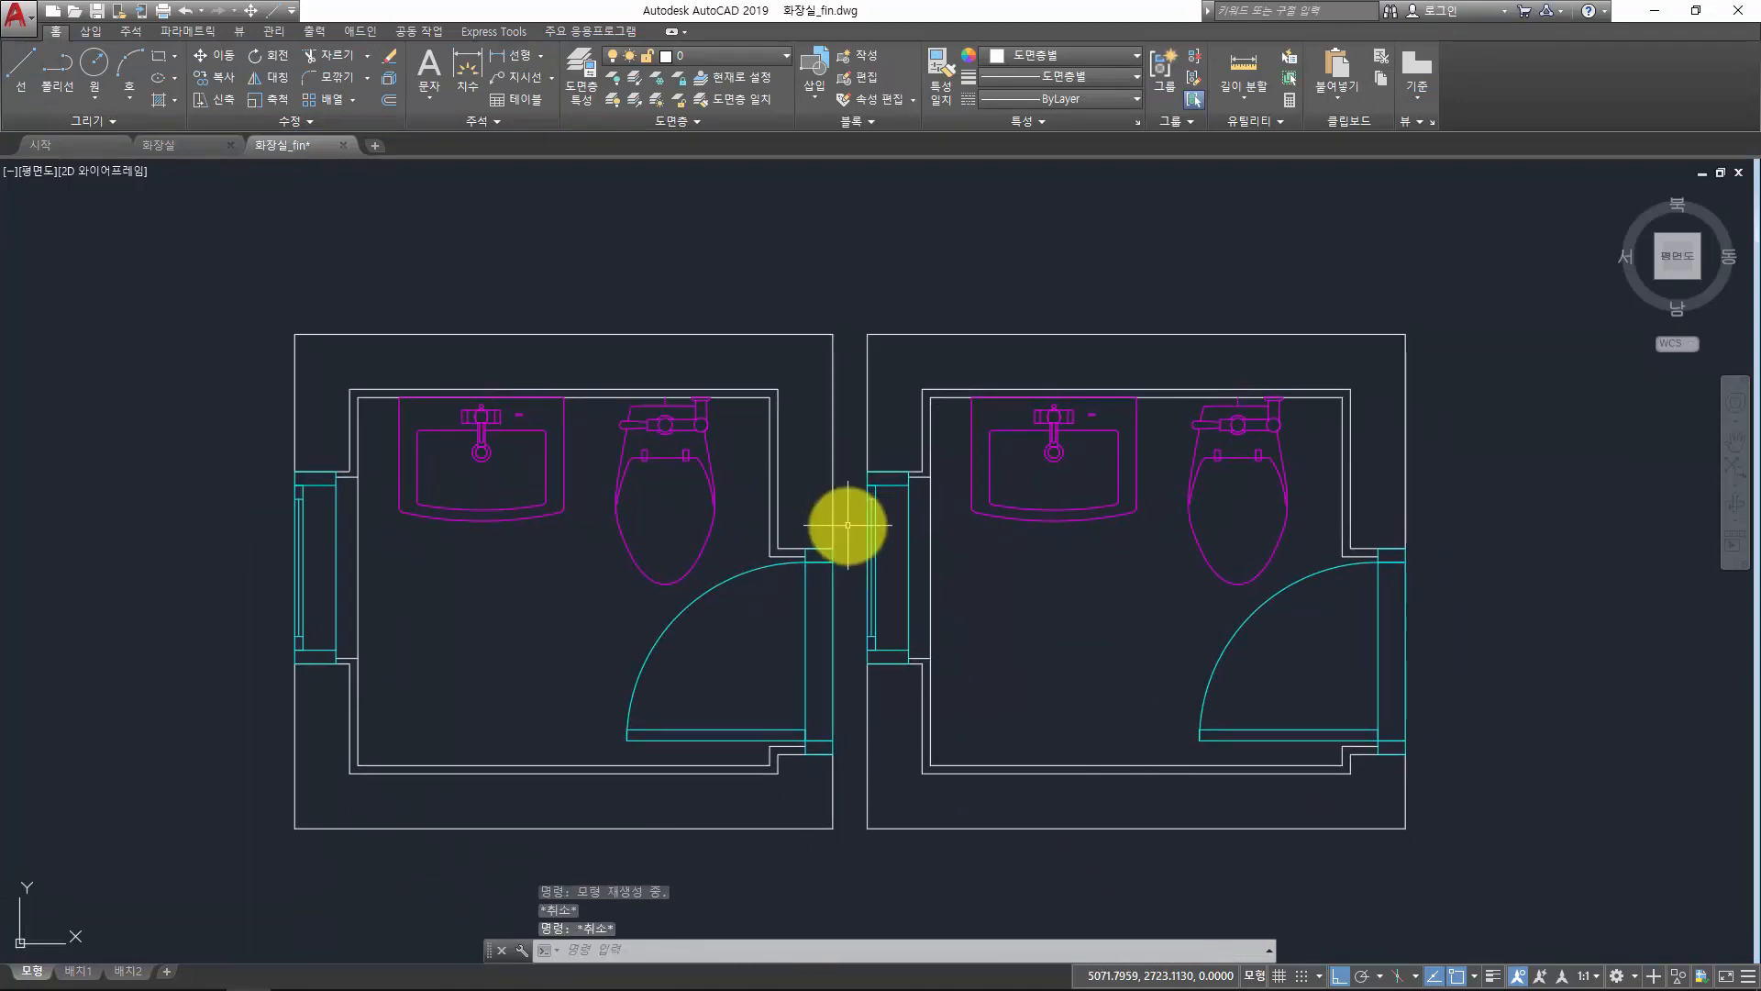